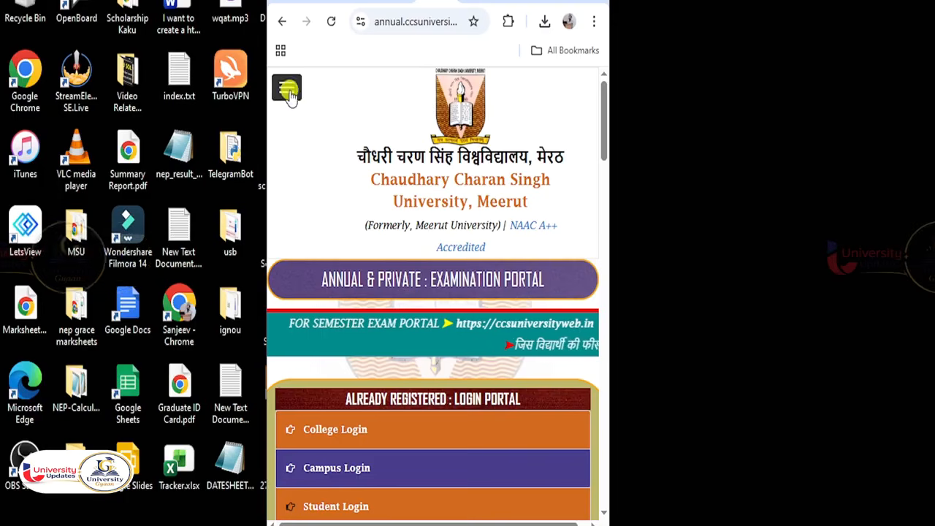
- Go to the Examination Form links page from the site's navigation menu
click(289, 95)
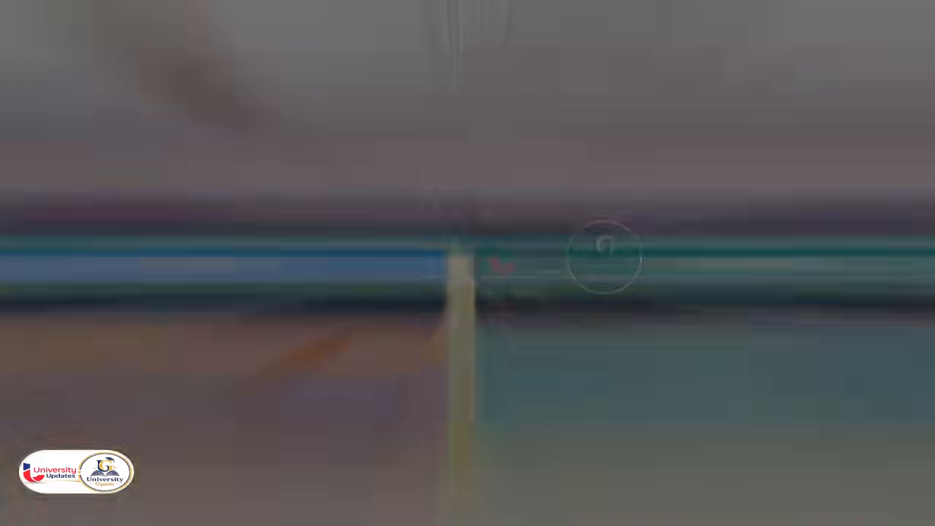
click(200, 212)
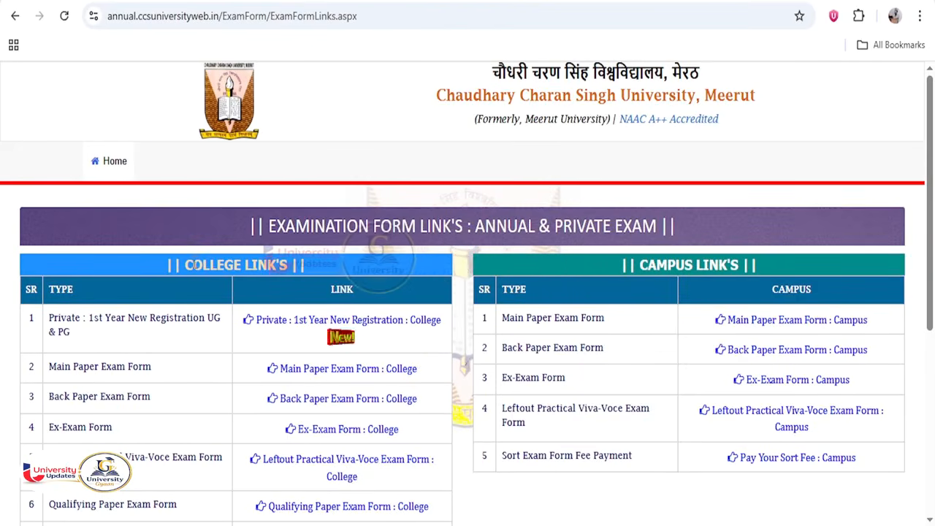
drag(186, 265, 313, 266)
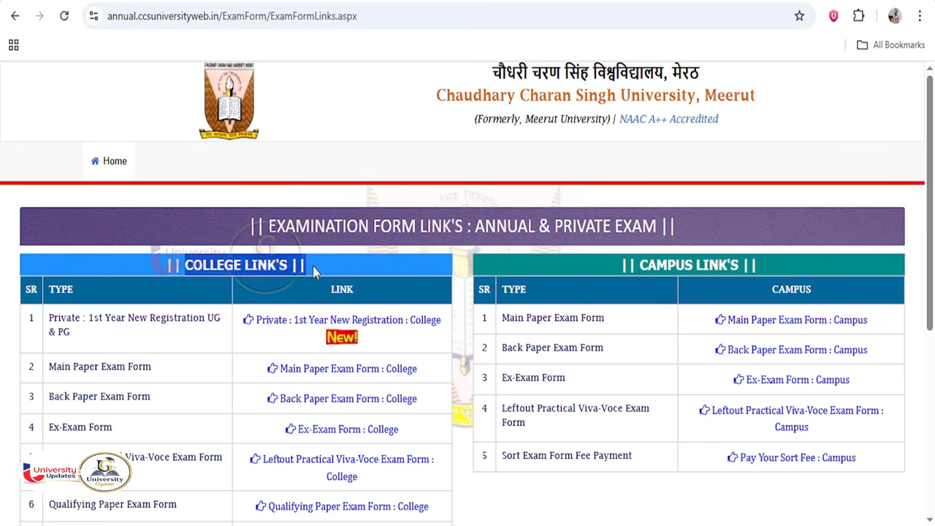
scroll(278, 346, down, 1)
scroll(276, 345, down, 1)
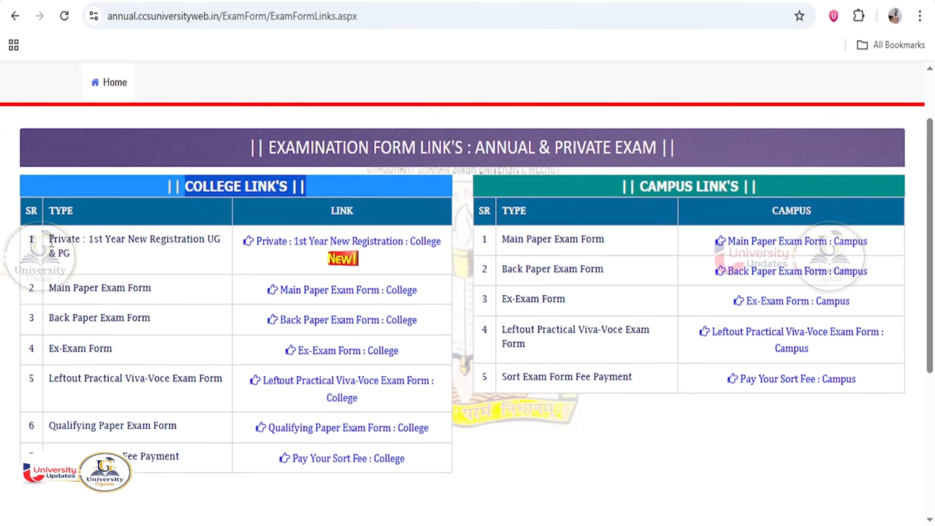
- Highlight the Private 1st Year New Registration, Main Paper, Back Paper and Ex-Exam Form entries
drag(48, 238, 75, 250)
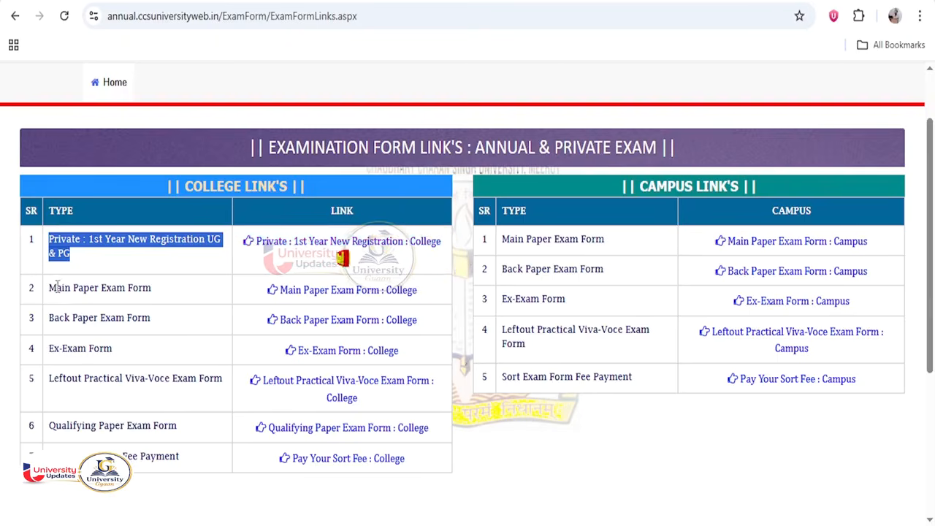
drag(53, 289, 161, 292)
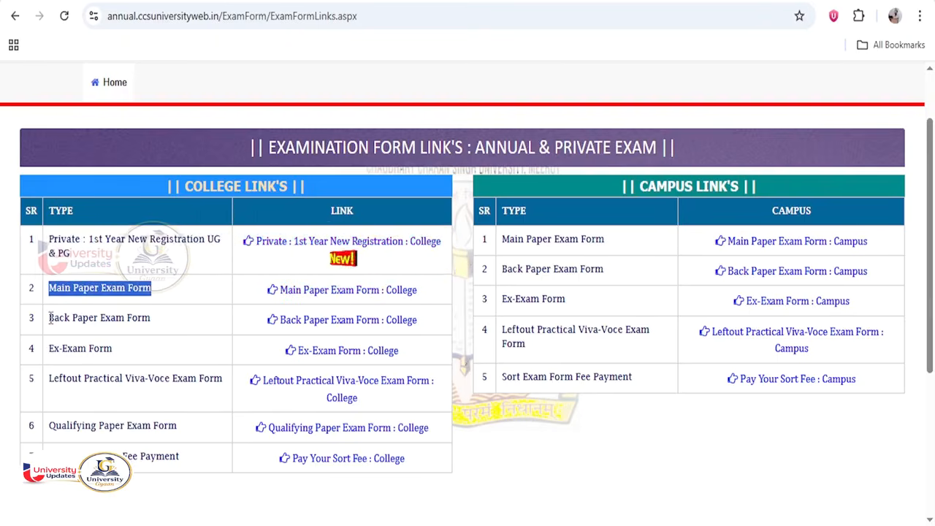
drag(49, 318, 154, 321)
click(153, 318)
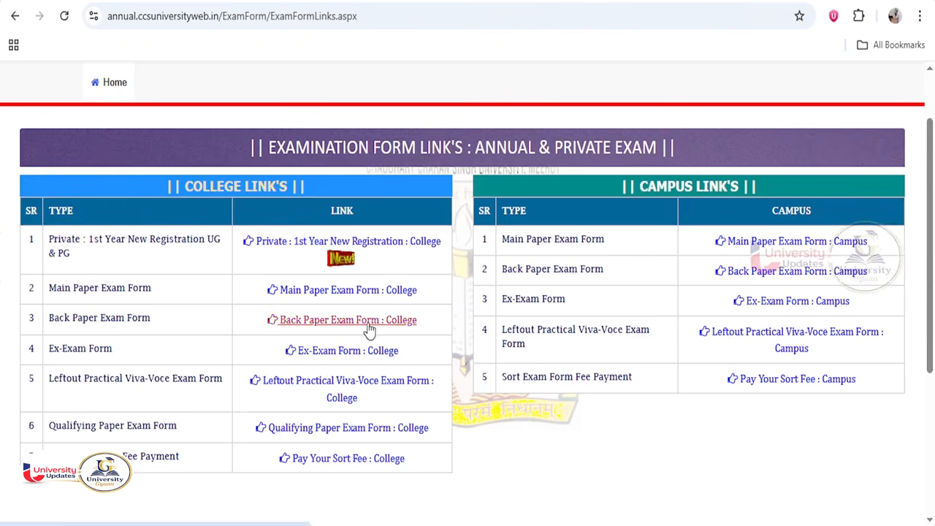
drag(53, 348, 114, 349)
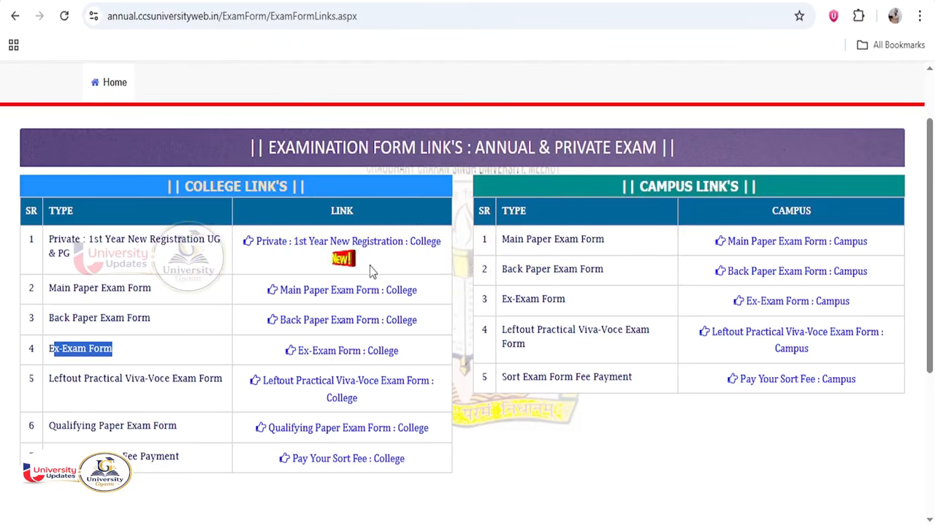
- Follow the Private 1st Year New Registration links to the 'Private : 1st Year Exam Form - PG : College' form
click(328, 241)
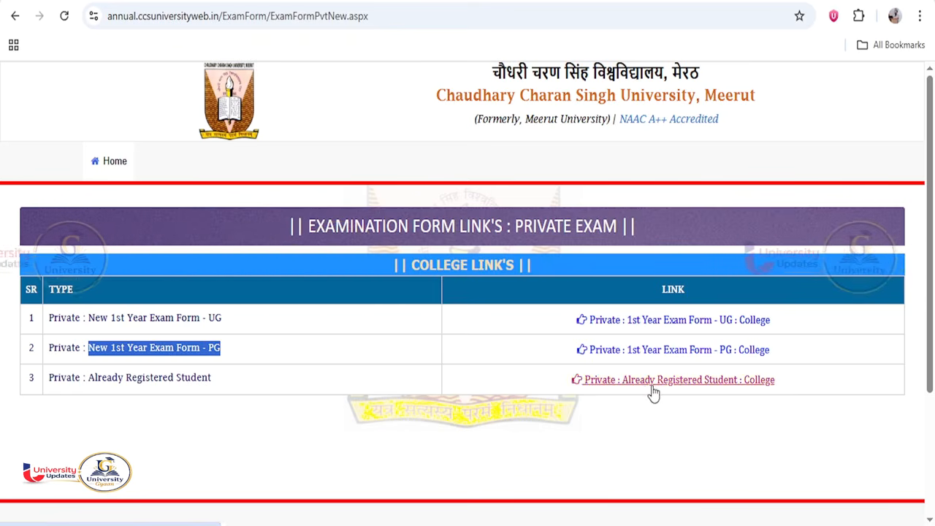
click(293, 331)
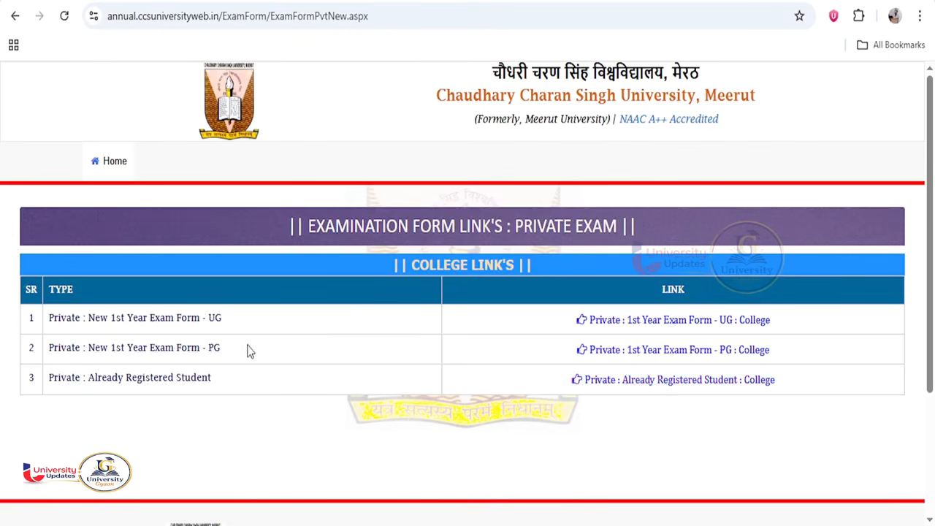
click(693, 352)
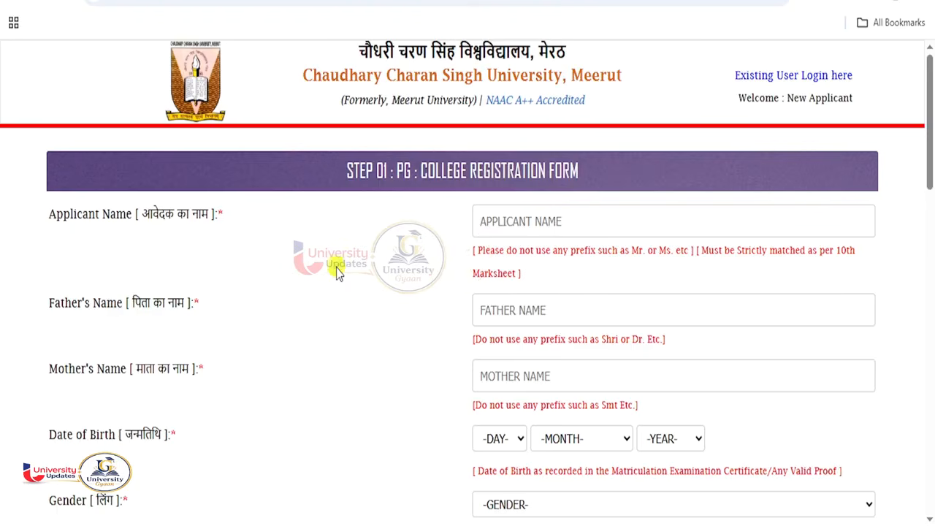
- Highlight the Applicant, Father's and Mother's Name labels, the 10th-marksheet note, and the Aadhar/Nationality fields
drag(57, 213, 115, 214)
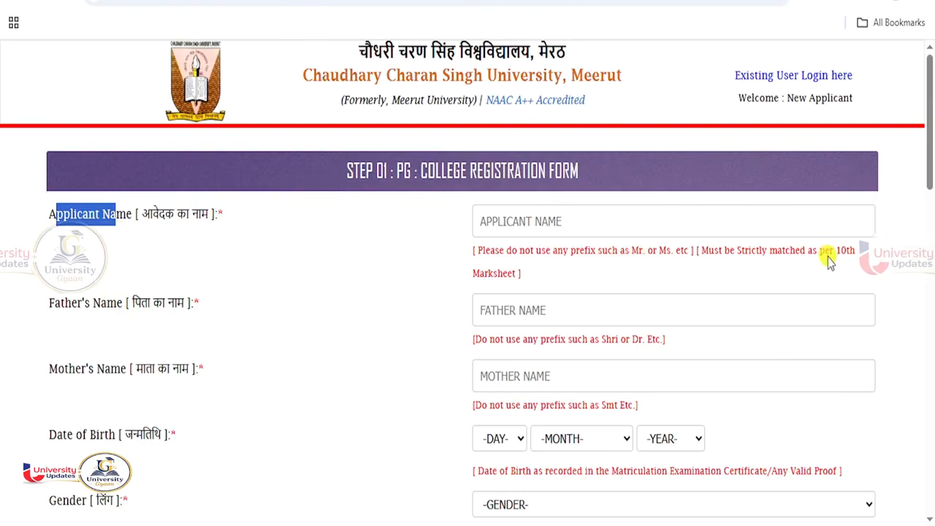
drag(838, 251, 843, 280)
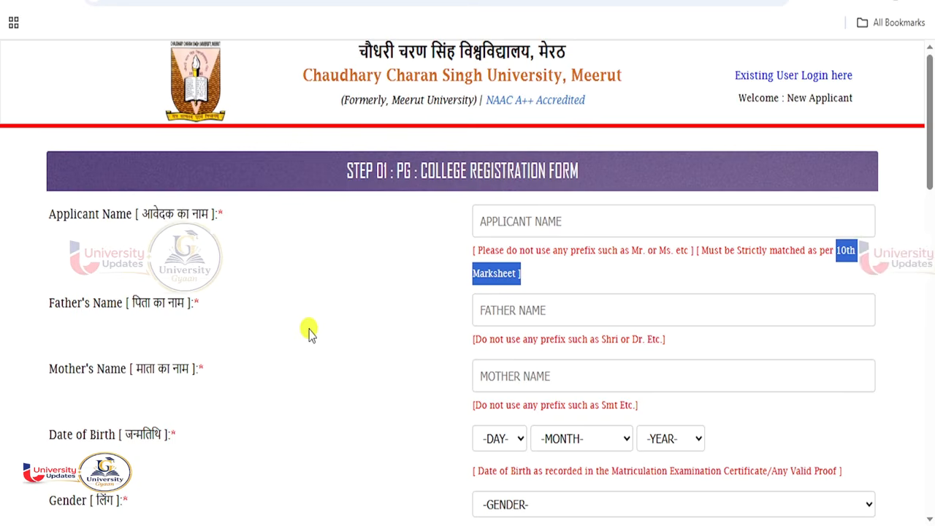
scroll(308, 332, down, 1)
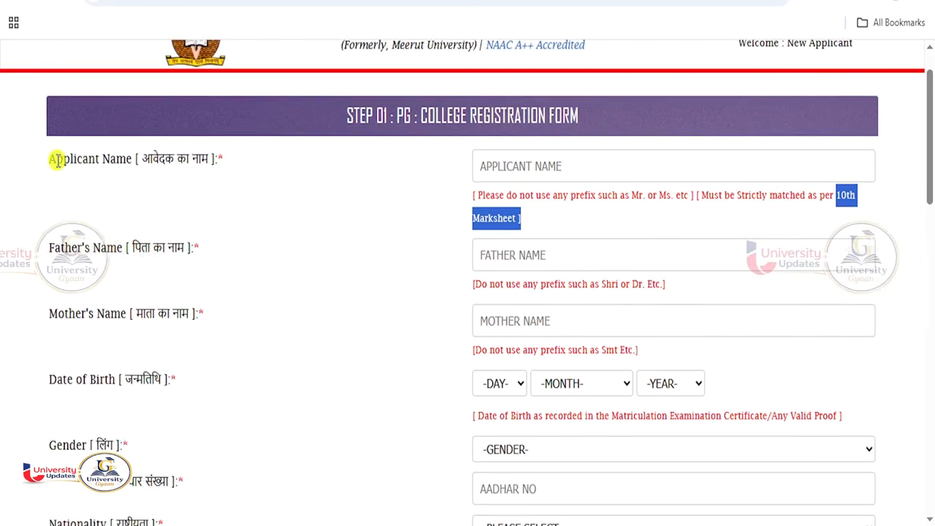
drag(57, 159, 131, 158)
drag(61, 248, 118, 248)
drag(75, 313, 118, 324)
drag(81, 380, 109, 381)
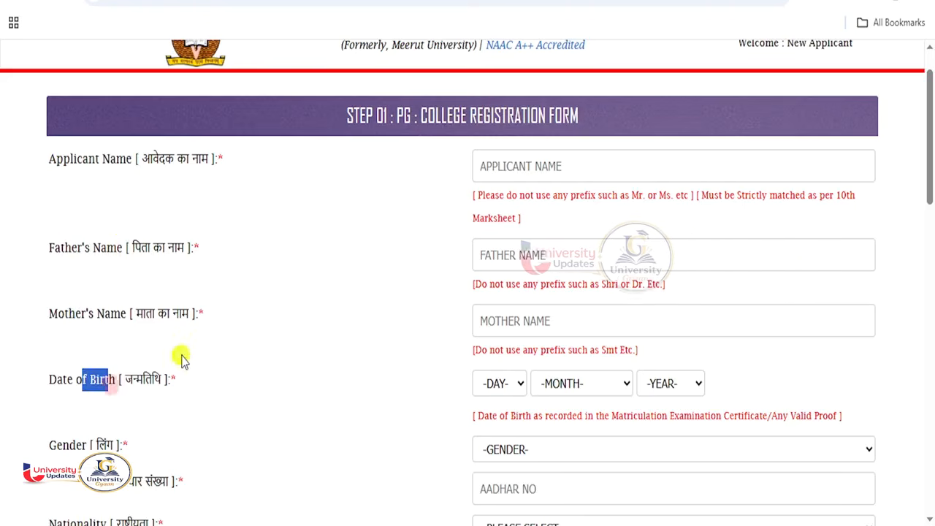
scroll(182, 355, down, 3)
drag(71, 281, 104, 319)
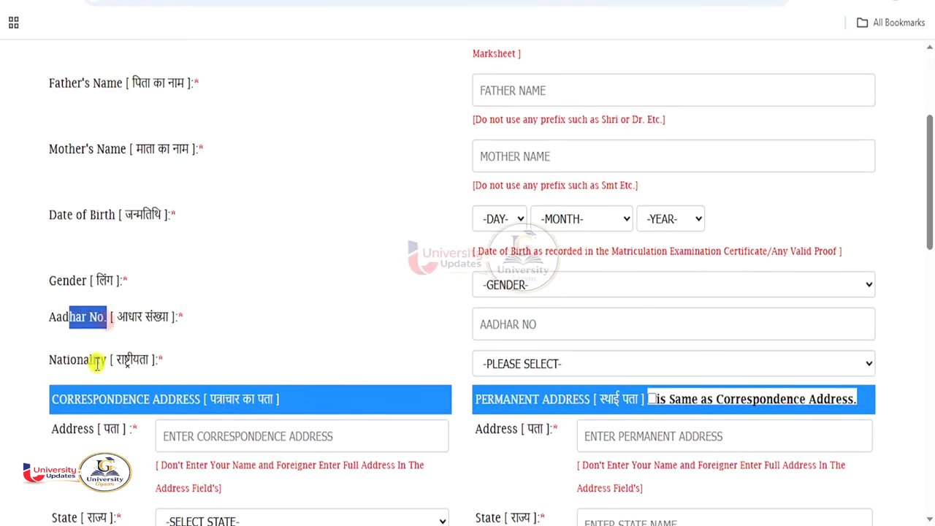
drag(63, 361, 126, 361)
- Highlight the Correspondence and Permanent Address sections and the Mobile Number, E-Mail and Password labels
scroll(245, 358, down, 4)
scroll(240, 277, up, 1)
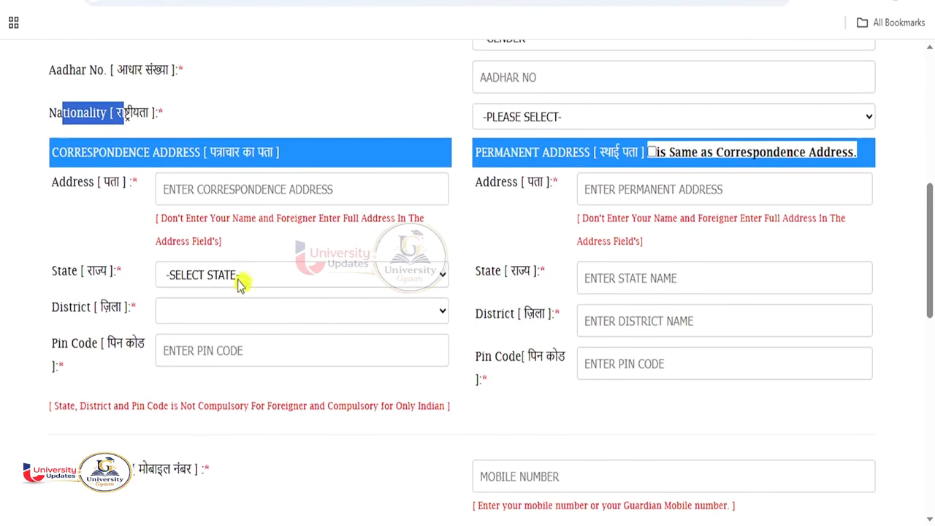
drag(77, 157, 314, 164)
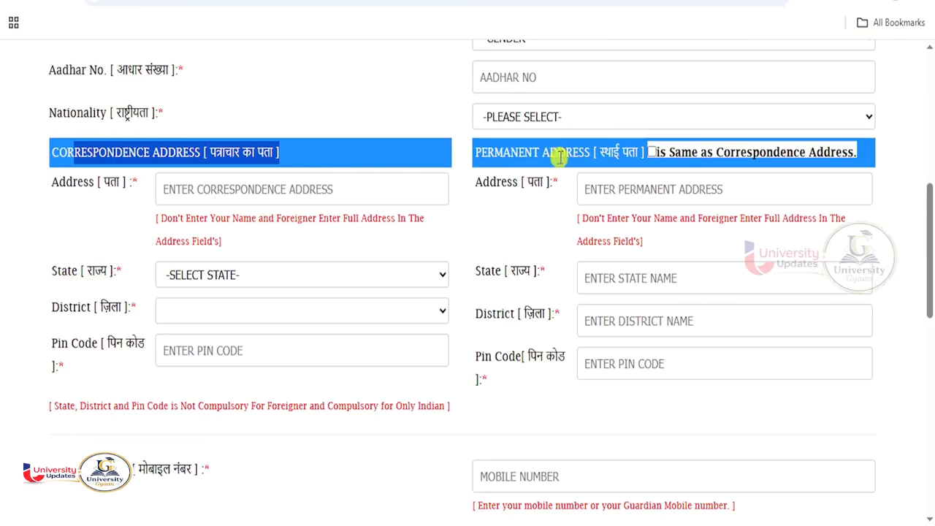
drag(550, 153, 638, 153)
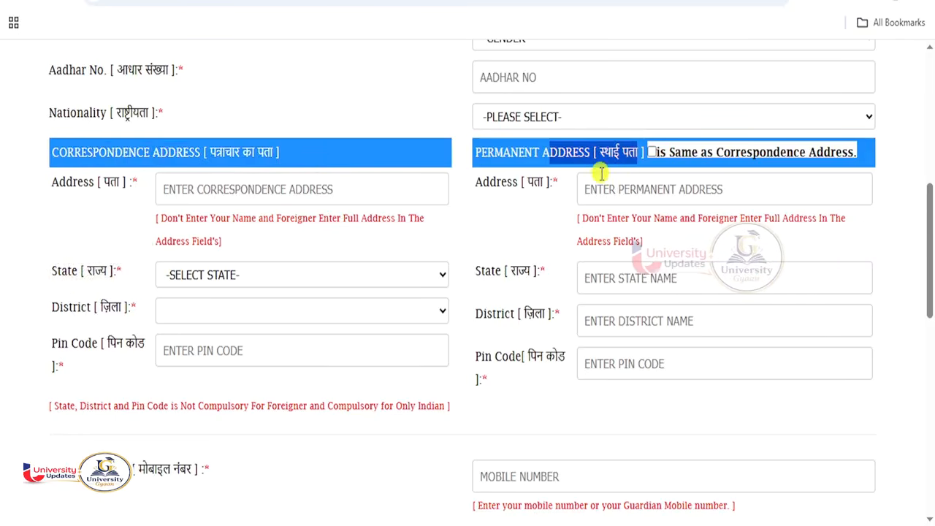
scroll(340, 310, down, 3)
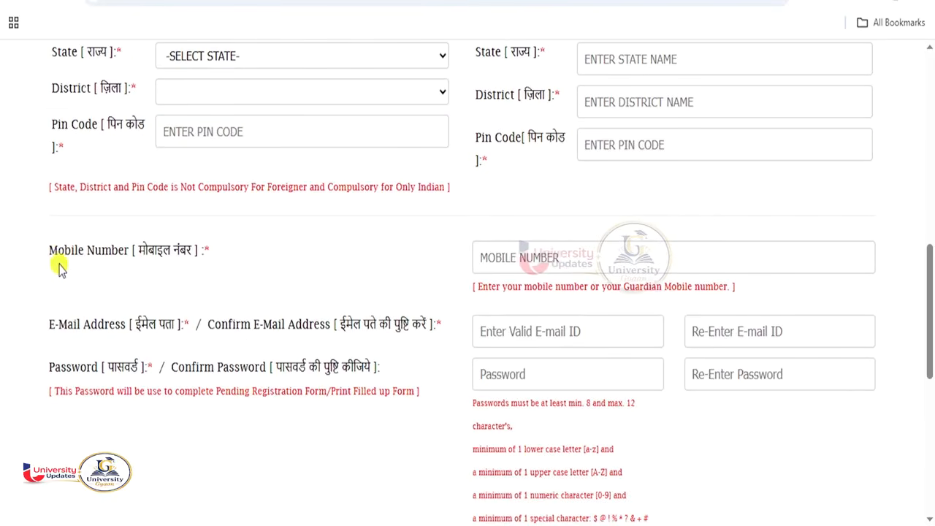
drag(50, 253, 100, 253)
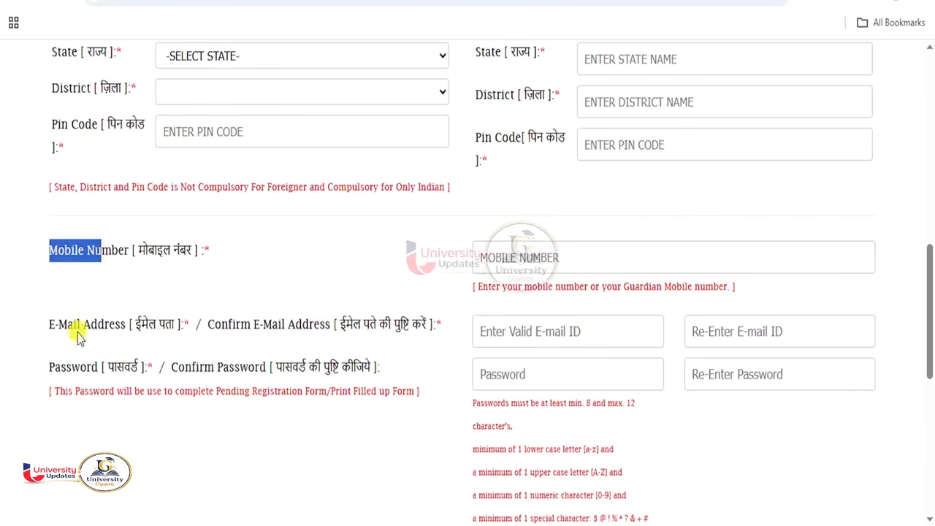
drag(74, 327, 139, 337)
drag(90, 369, 157, 366)
scroll(371, 365, down, 5)
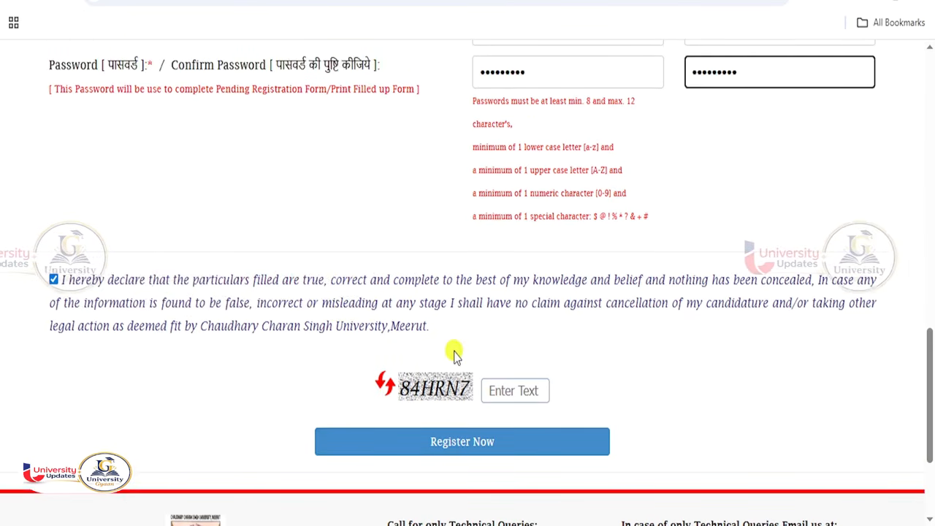
- Enter the captcha, submit the PG registration with Register Now, and dismiss the success alert
click(500, 393)
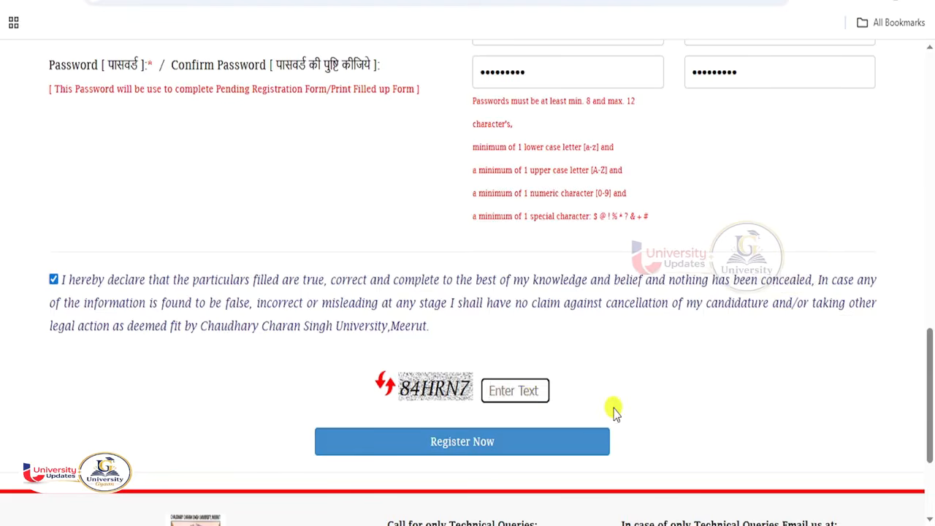
text(84HRN7)
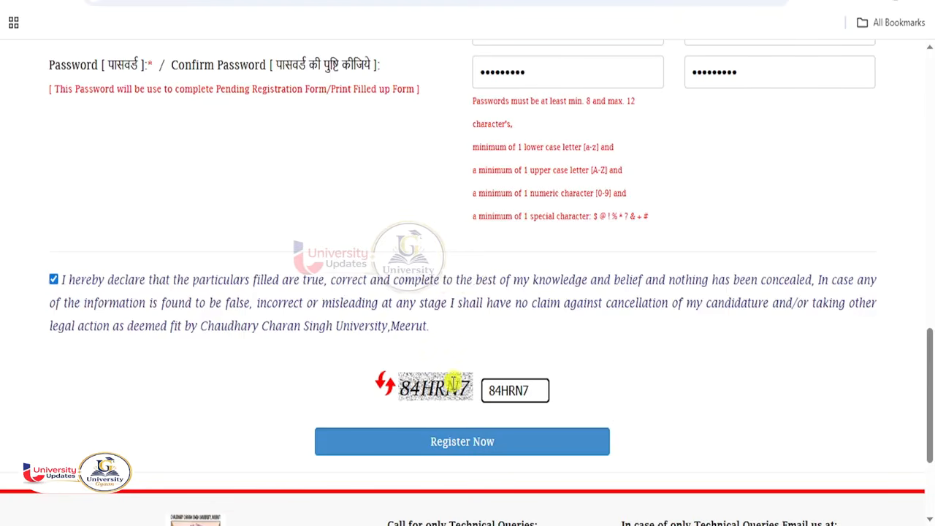
click(455, 447)
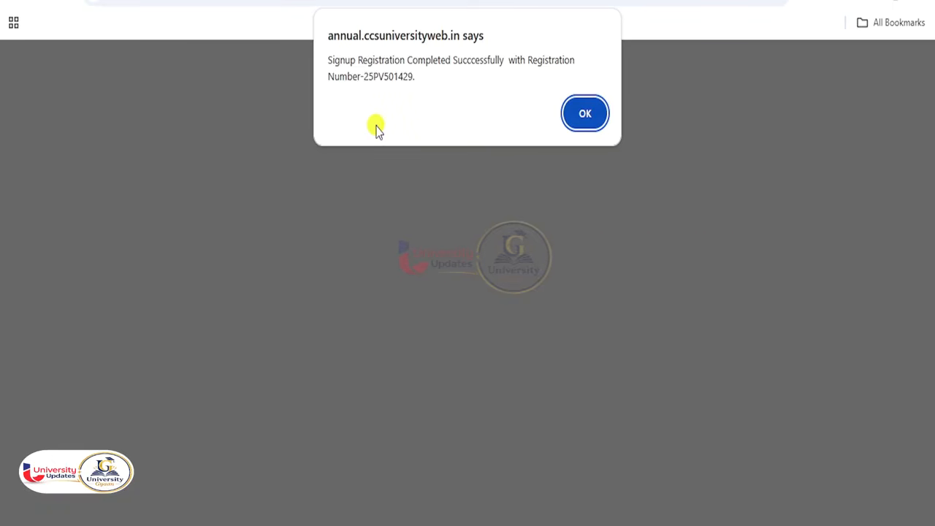
click(585, 115)
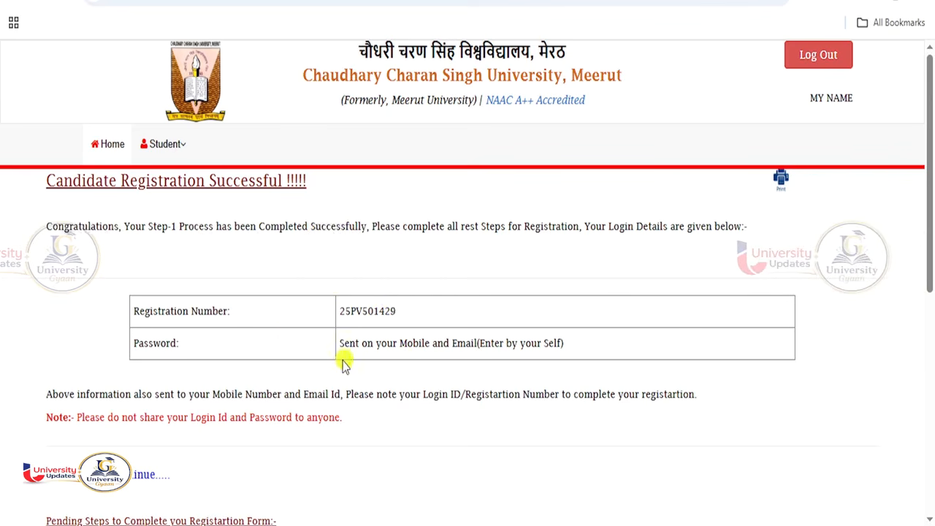
scroll(183, 452, down, 2)
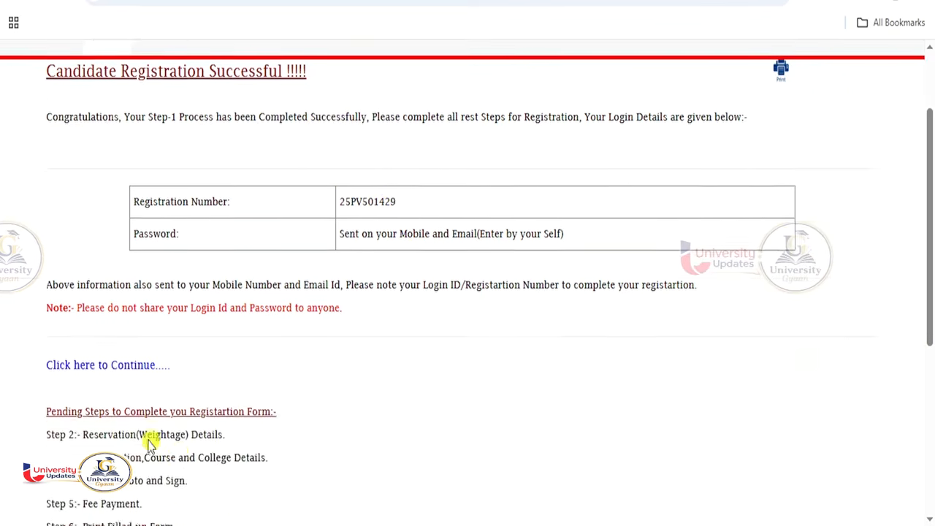
click(126, 368)
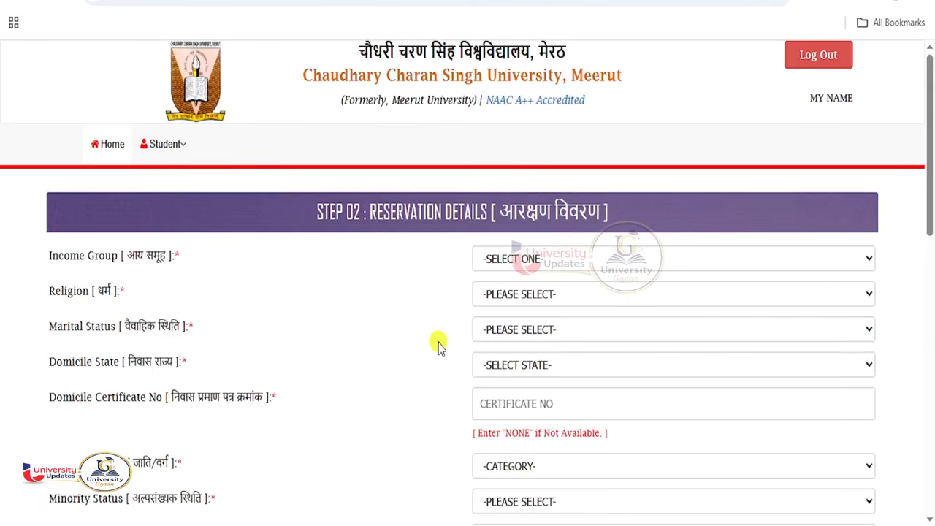
- Set income BELOW 2 LAC, religion HINDU, UNMARRIED, domicile UTTAR PRADESH, and domicile certificate NONE
scroll(439, 344, down, 3)
scroll(423, 219, up, 2)
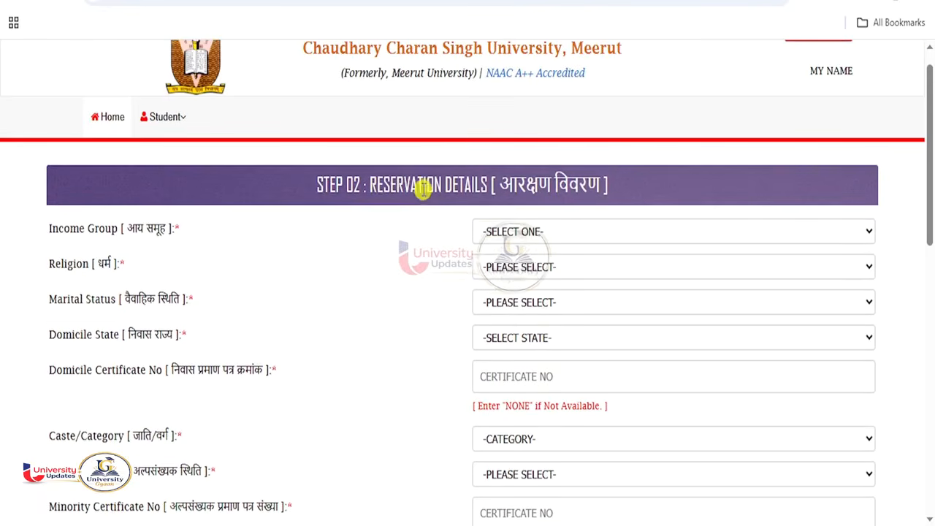
drag(370, 186, 487, 186)
scroll(470, 240, down, 1)
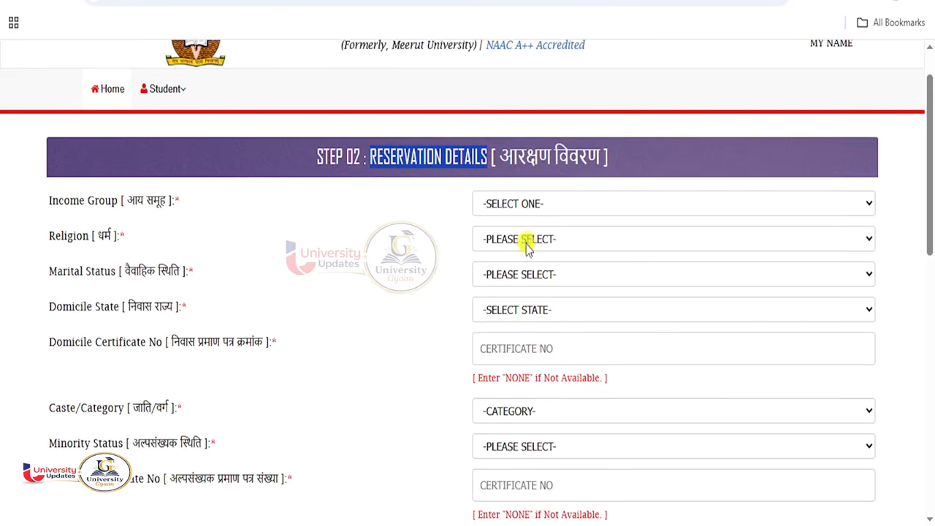
click(528, 205)
click(510, 246)
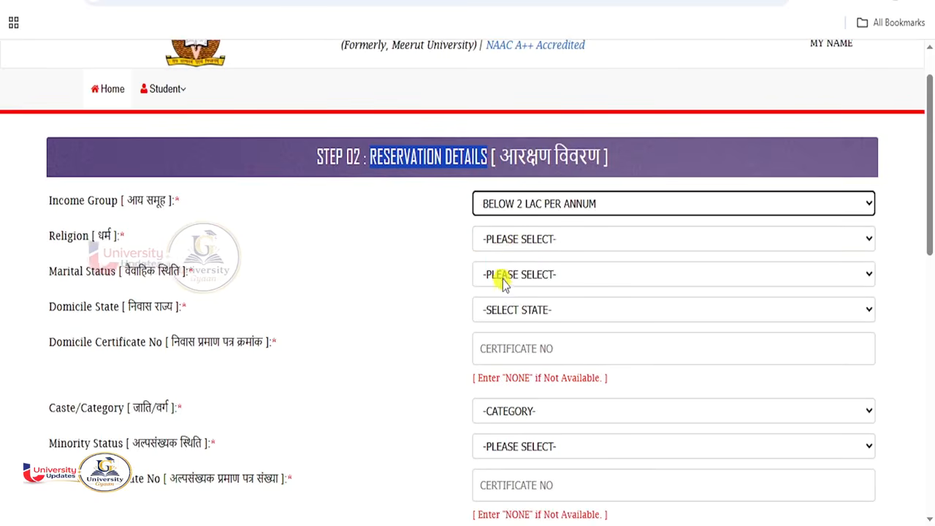
click(509, 238)
click(499, 282)
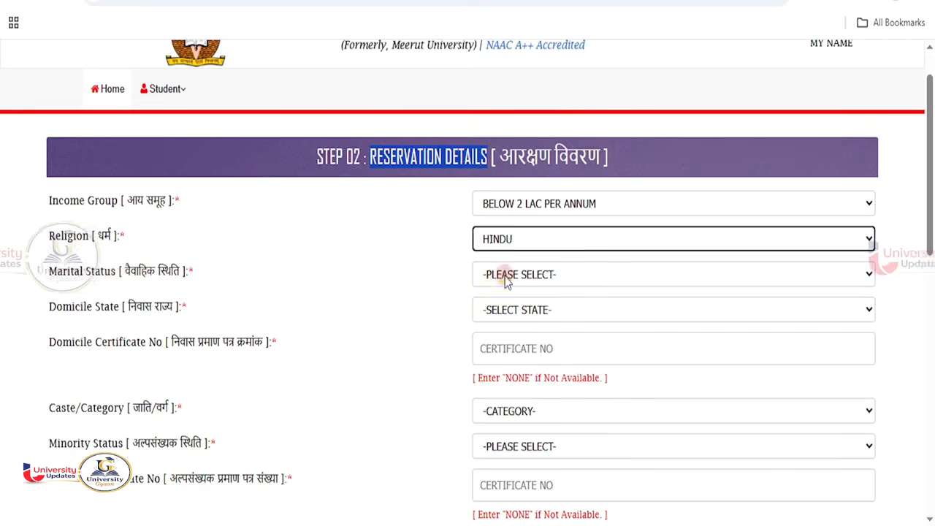
click(501, 280)
click(499, 338)
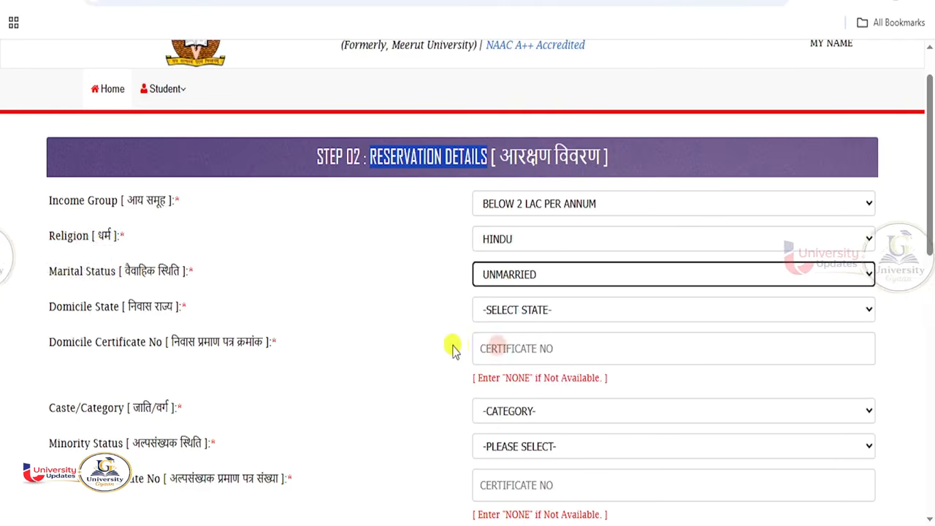
click(515, 311)
scroll(521, 204, down, 5)
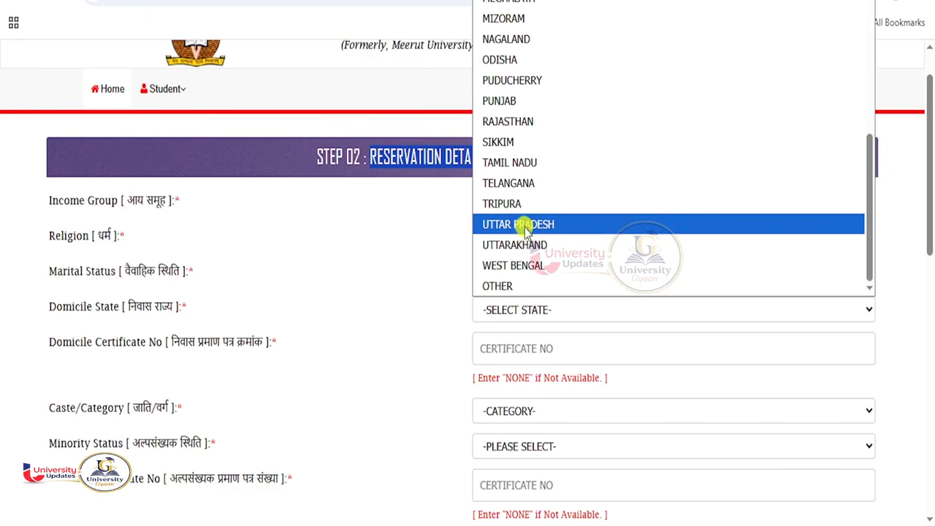
click(524, 228)
scroll(494, 274, down, 1)
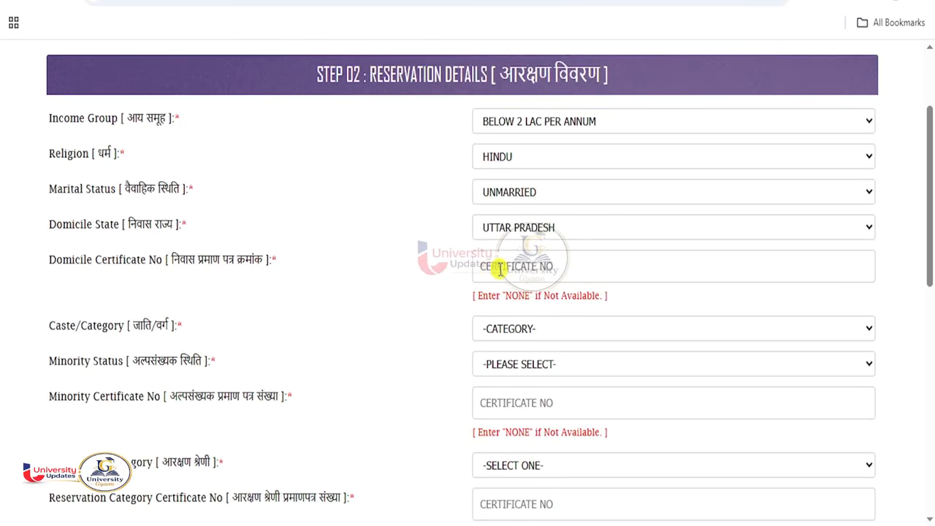
click(499, 270)
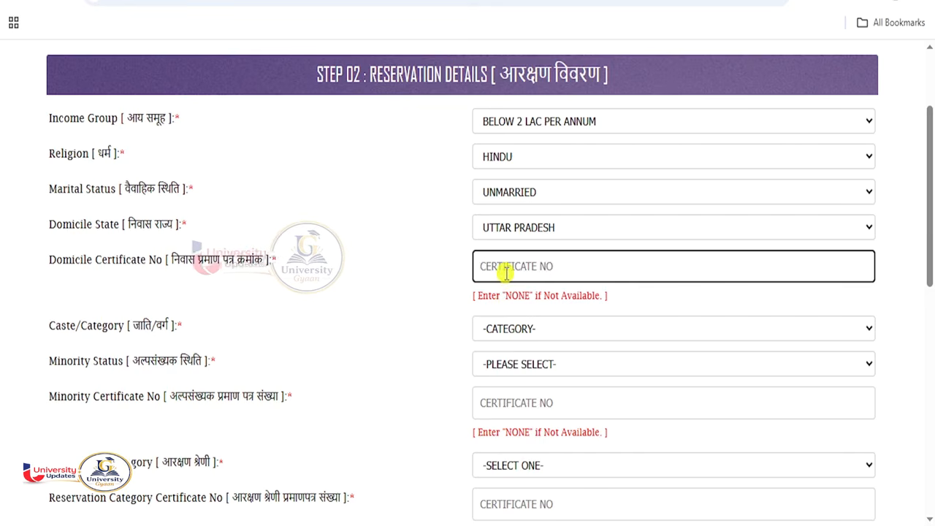
text(NONE)
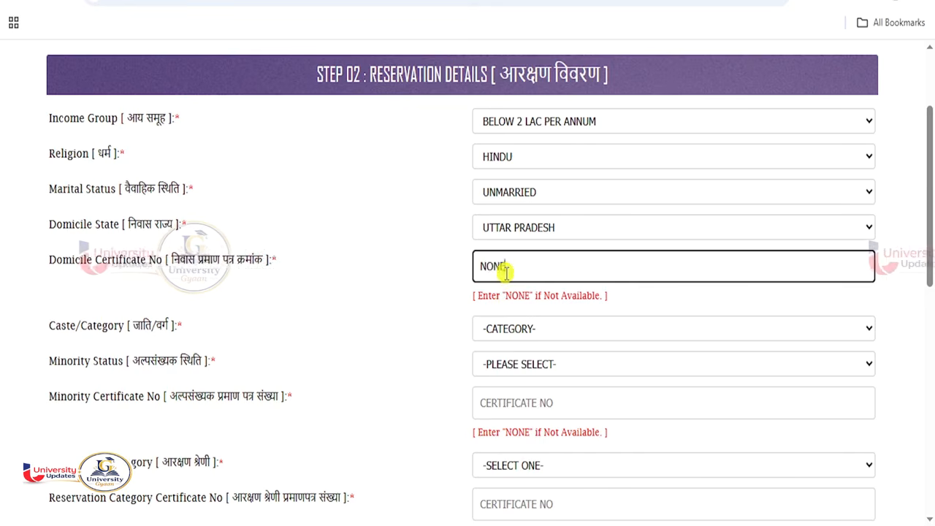
click(418, 273)
- Set category GENERAL(UR), EWS NO, minority NO, and minority certificate number NONE
scroll(548, 331, down, 1)
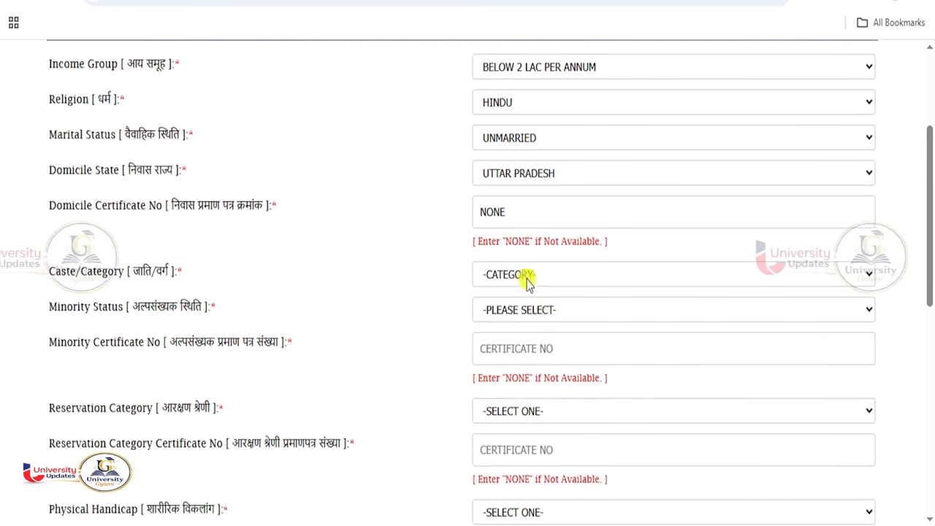
click(547, 274)
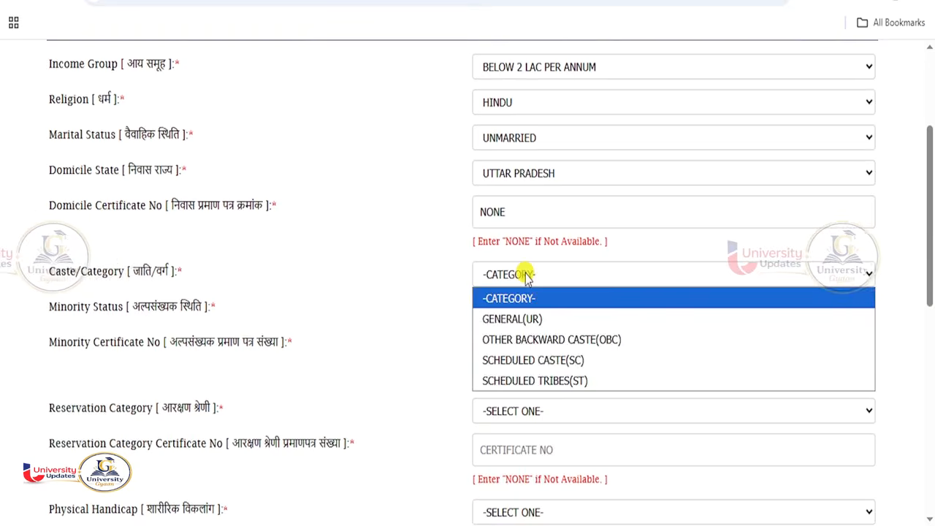
click(527, 324)
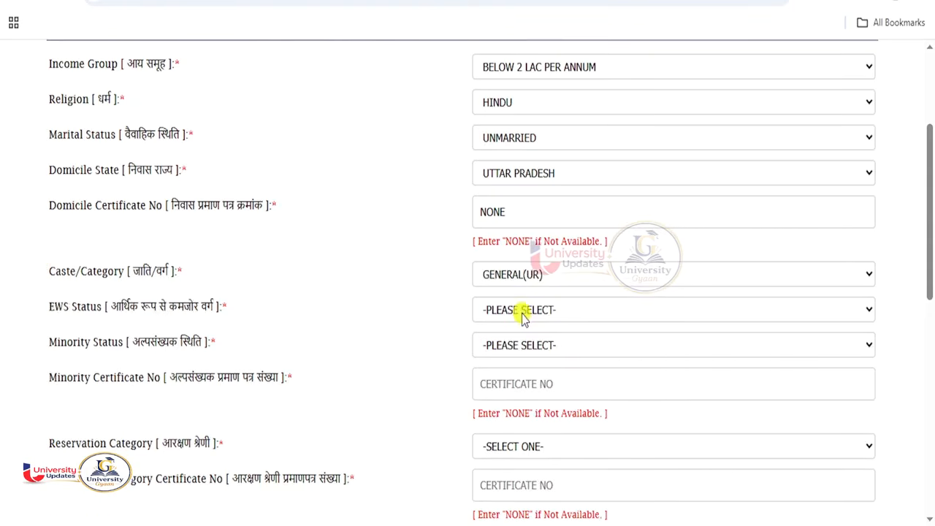
click(523, 314)
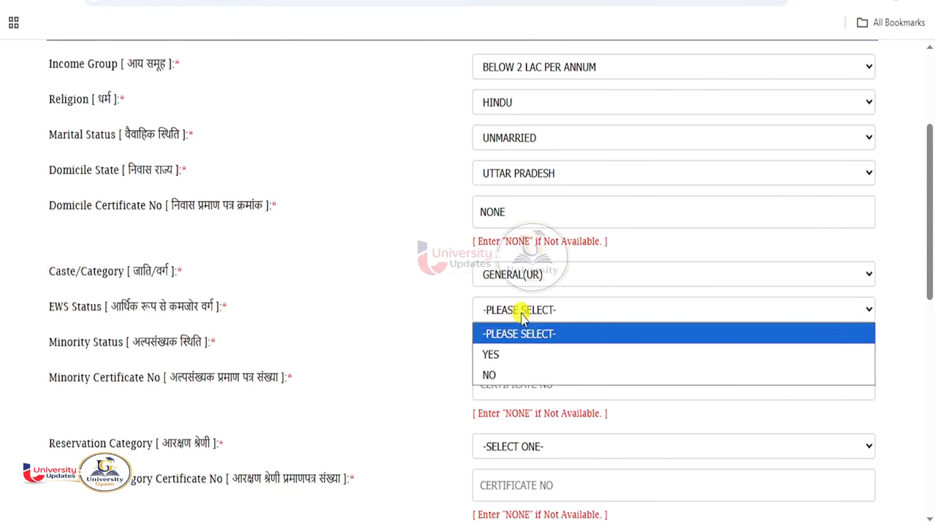
click(491, 374)
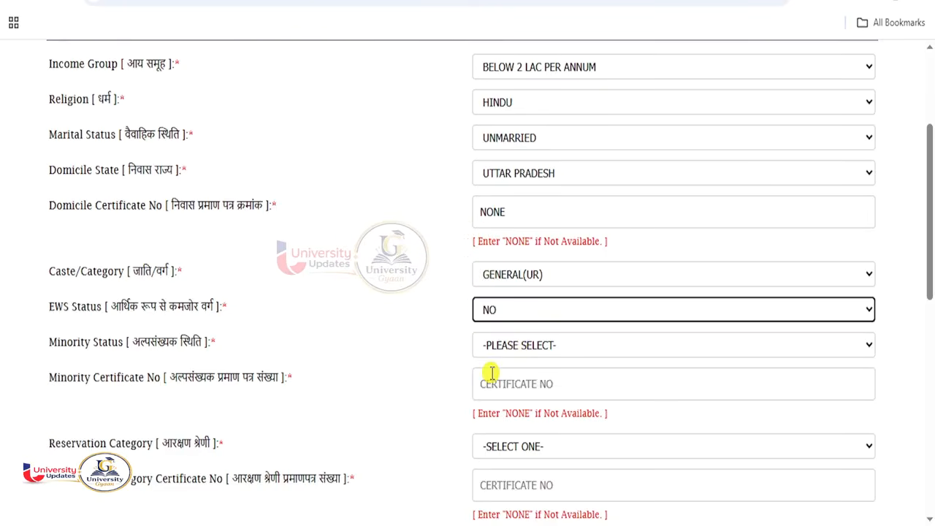
click(525, 349)
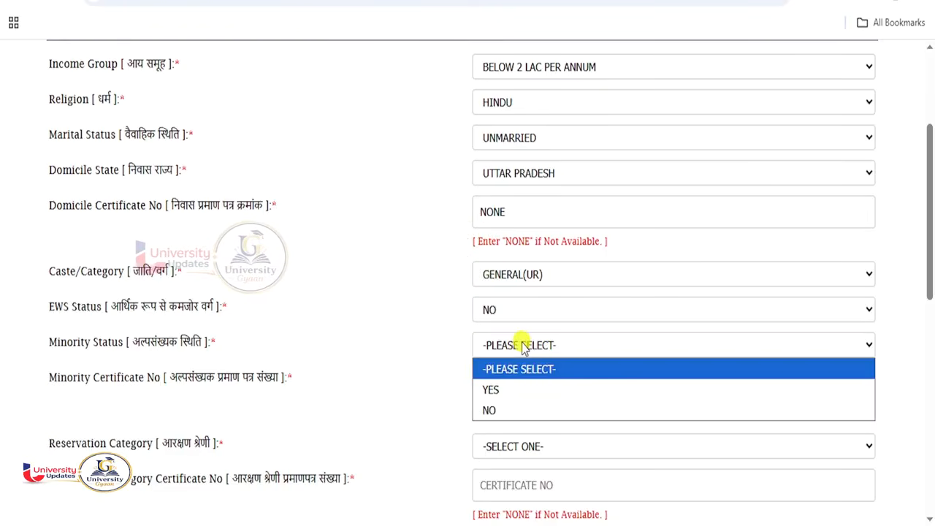
click(490, 409)
scroll(495, 365, down, 1)
click(497, 304)
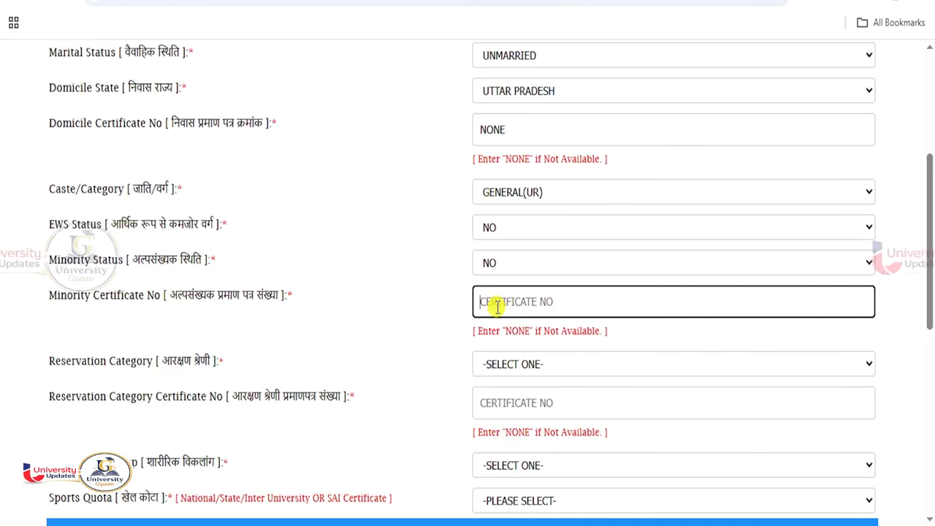
text(NONE)
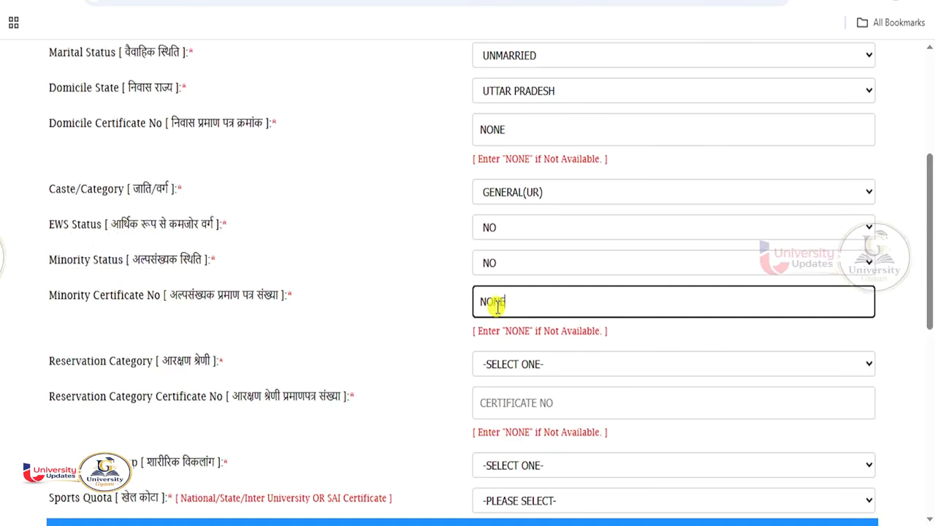
click(459, 323)
- Set reservation category NONE with certificate NONE, physical handicap NONE, and sports quota NO
scroll(449, 326, down, 1)
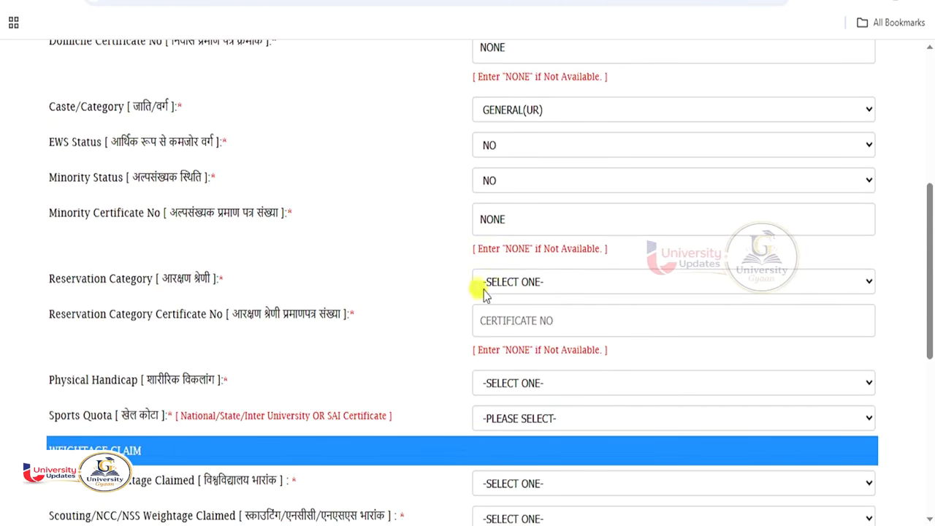
click(536, 289)
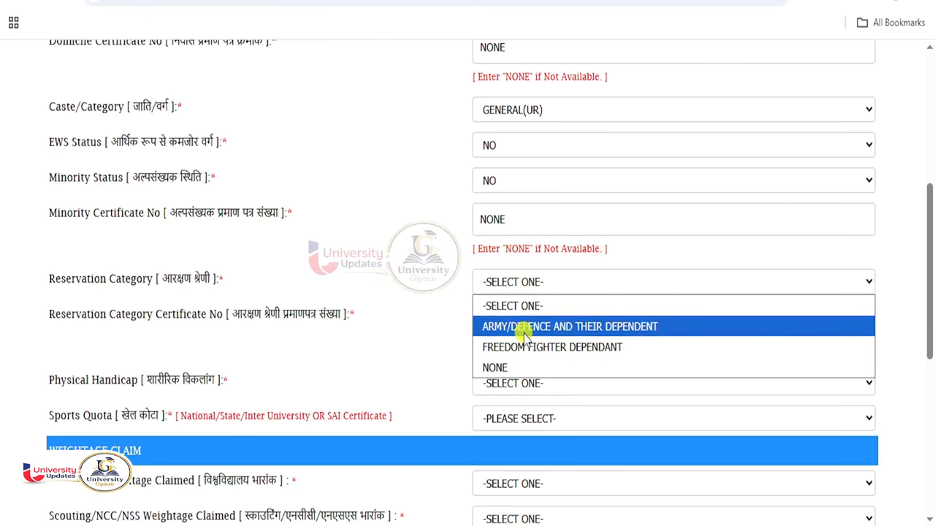
click(499, 367)
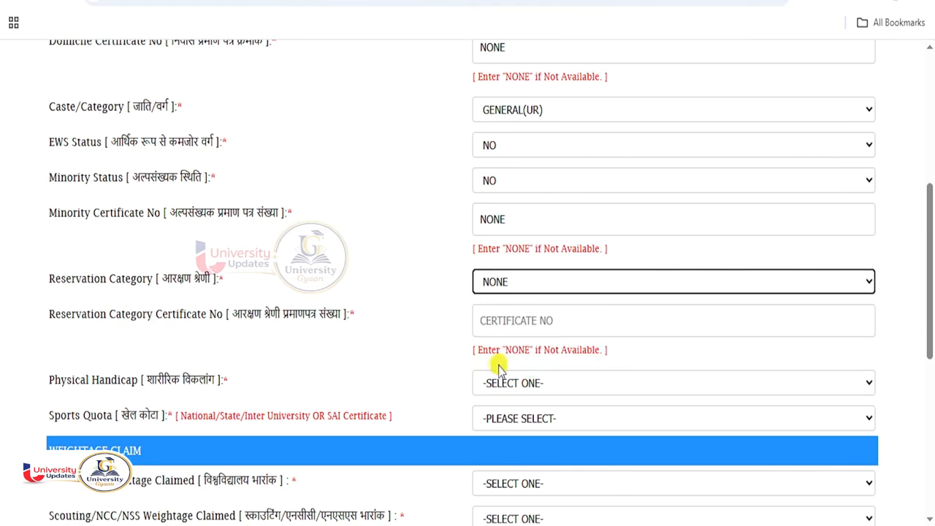
click(512, 312)
text(N)
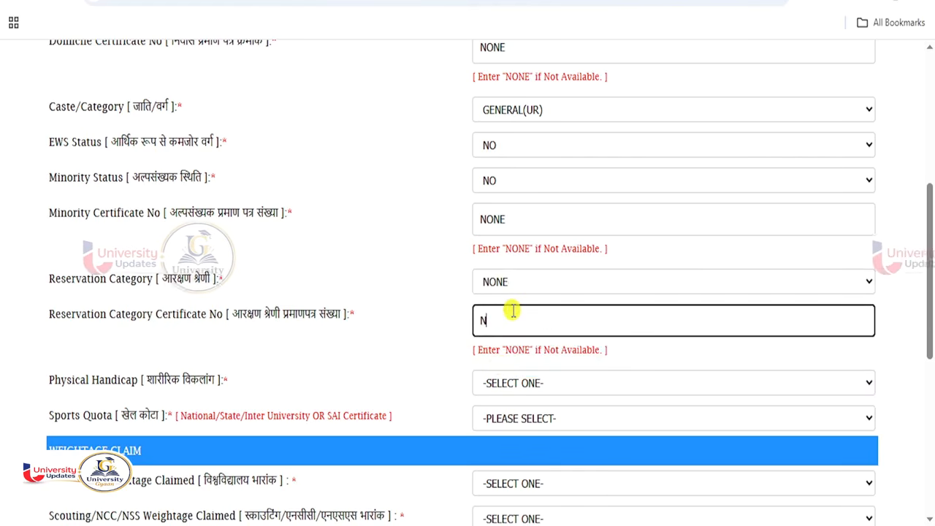
text(ONE)
click(405, 327)
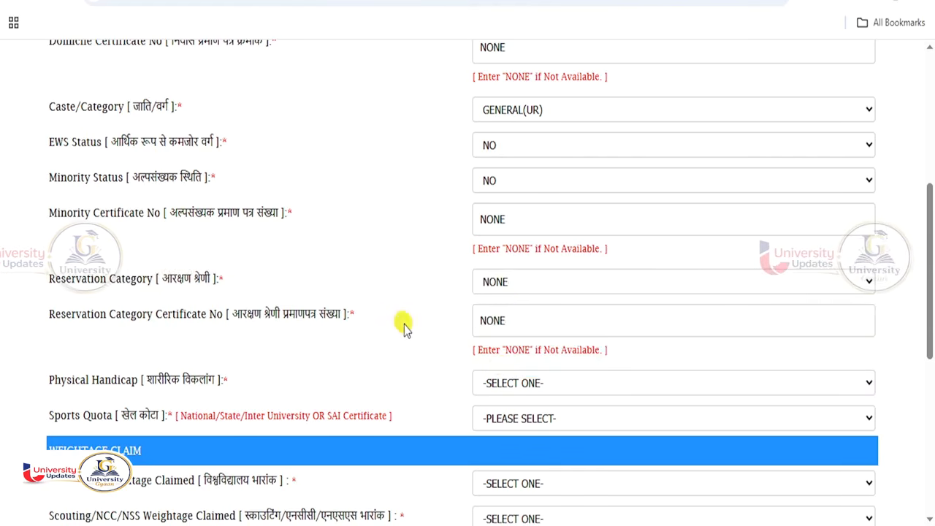
scroll(420, 343, down, 1)
scroll(421, 343, down, 1)
click(512, 273)
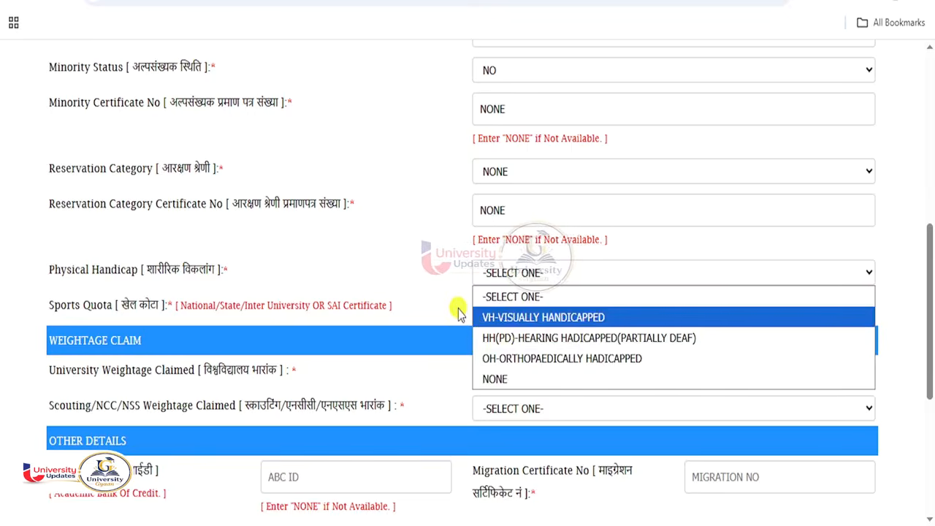
click(495, 379)
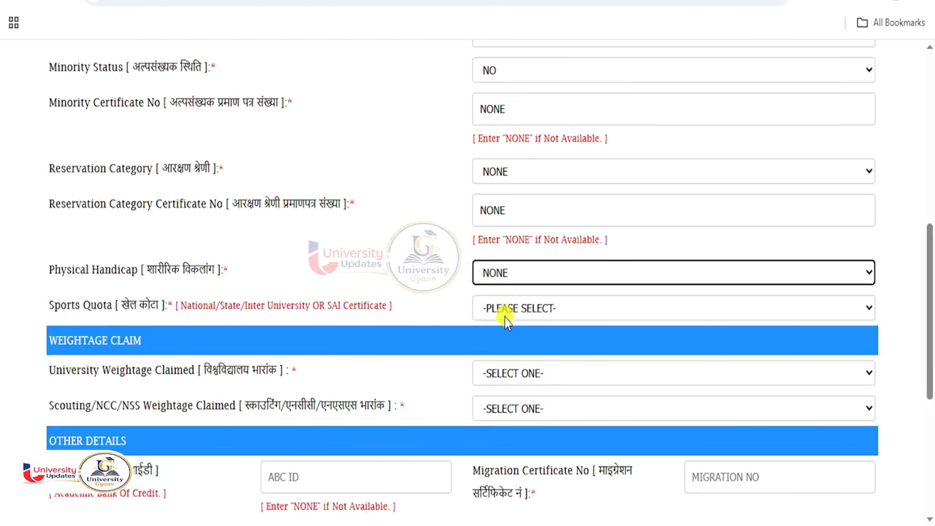
click(507, 312)
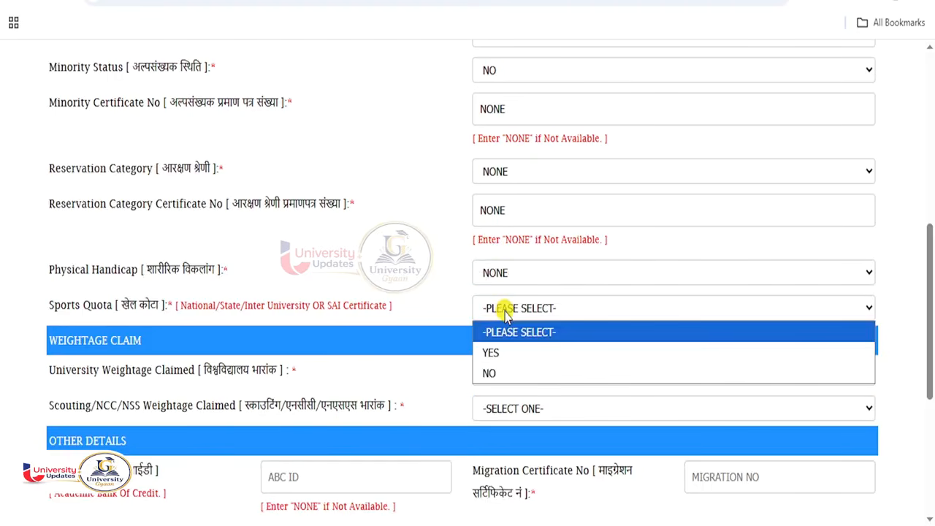
click(500, 373)
scroll(469, 325, down, 2)
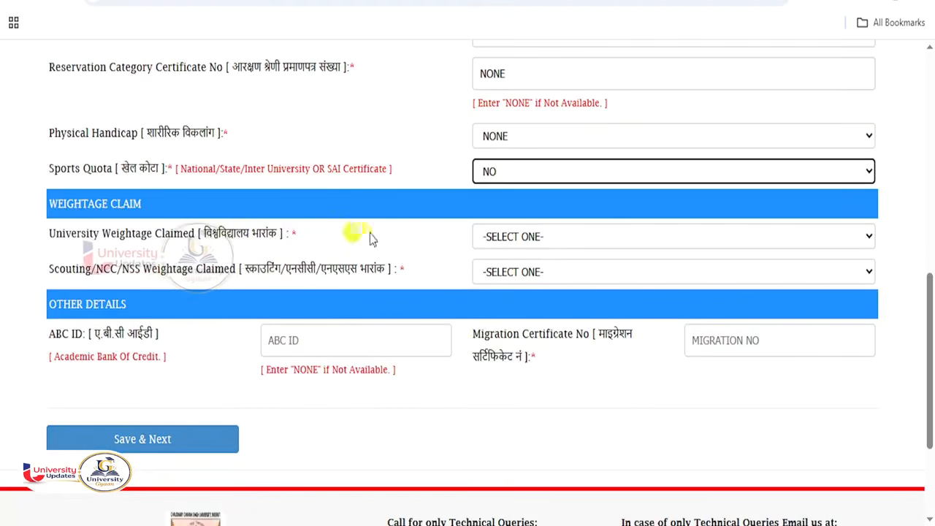
- Set both university weightage claimed and Scouting/NCC/NSS weightage to NONE
click(531, 237)
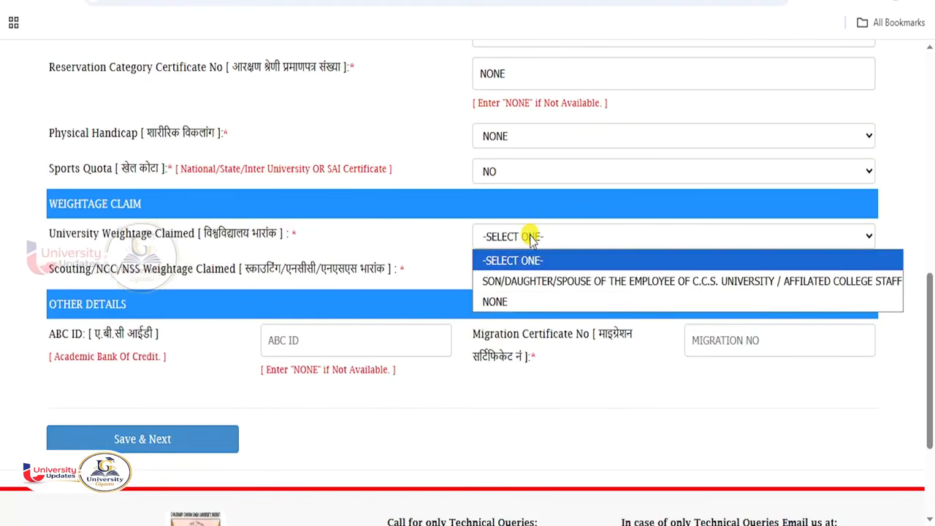
click(501, 303)
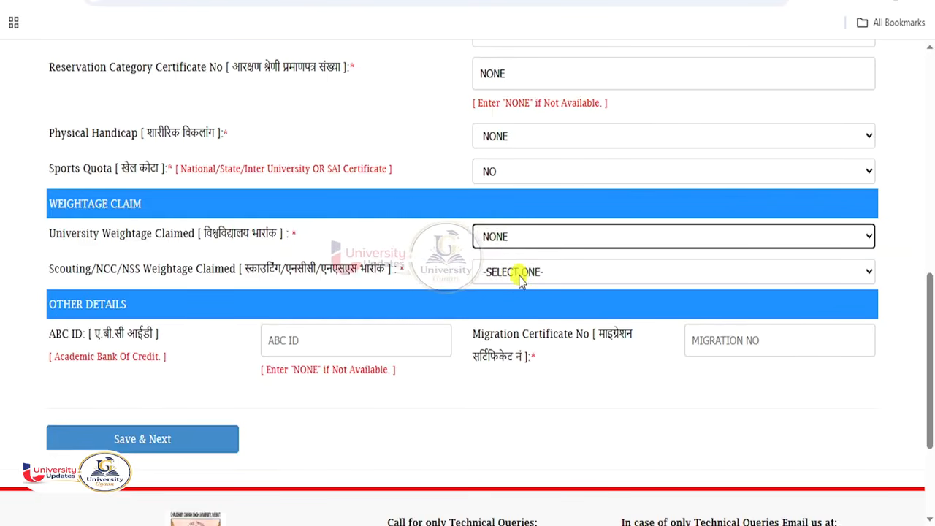
click(520, 281)
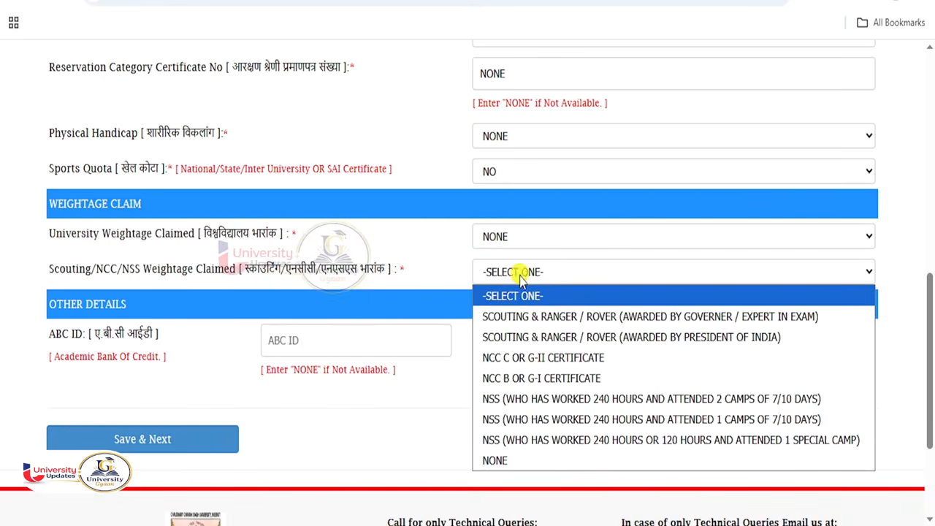
click(520, 461)
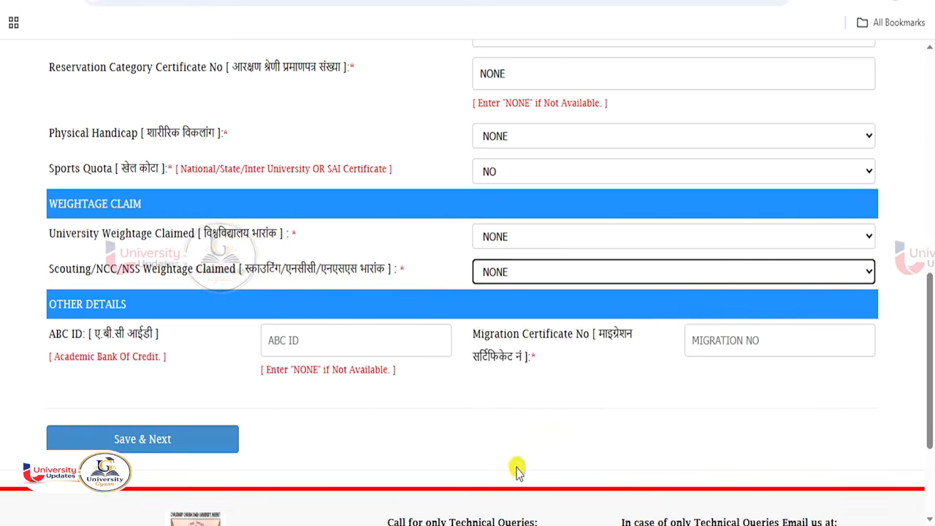
- Type N into the ABC ID field and move on to Migration Certificate No
scroll(171, 317, down, 1)
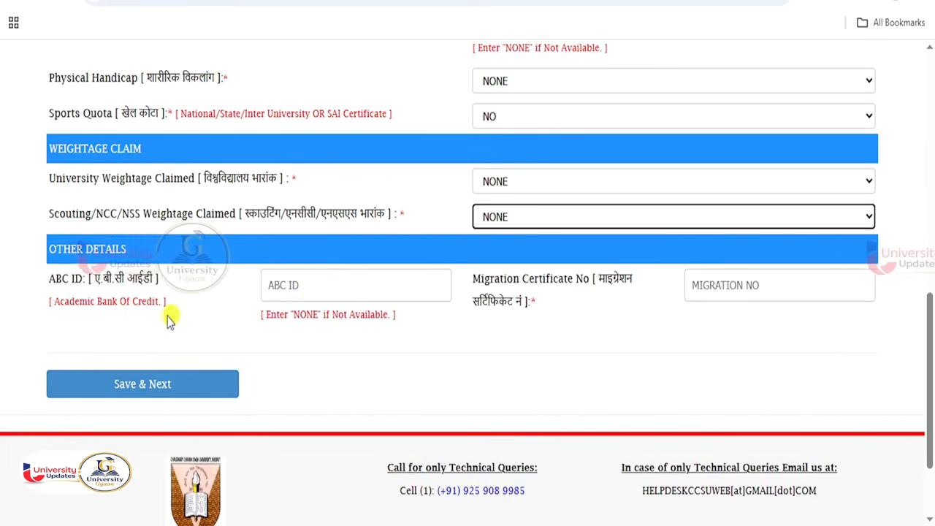
click(312, 285)
text(NONE)
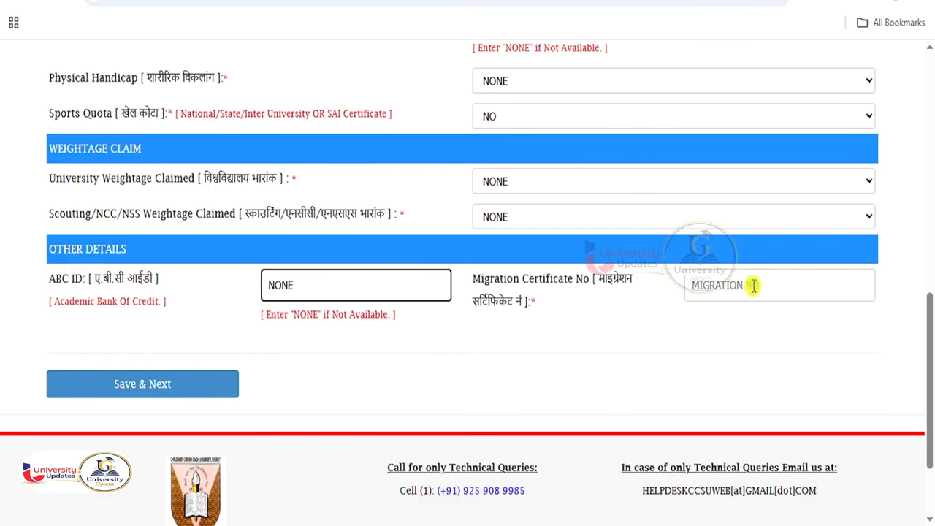
click(753, 285)
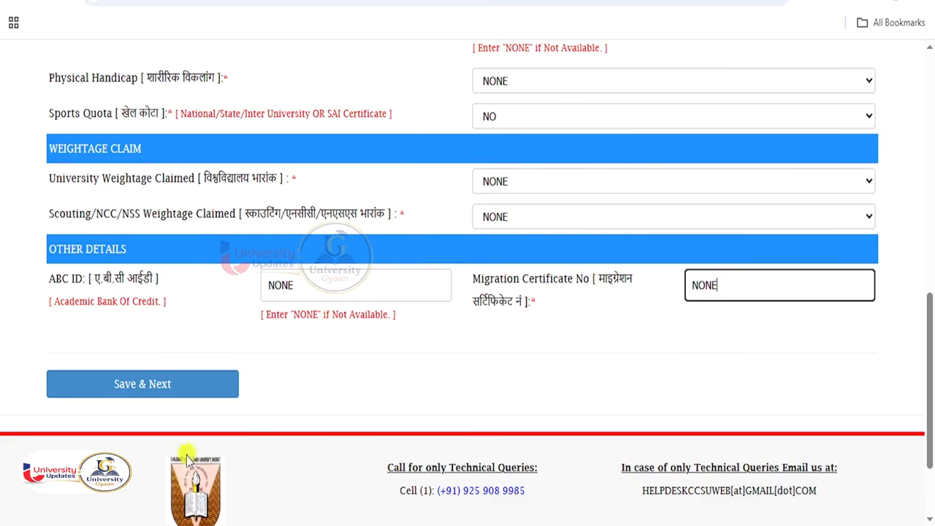
- Save the reservation step and answer YES to Graduation From C.C.S University
click(171, 392)
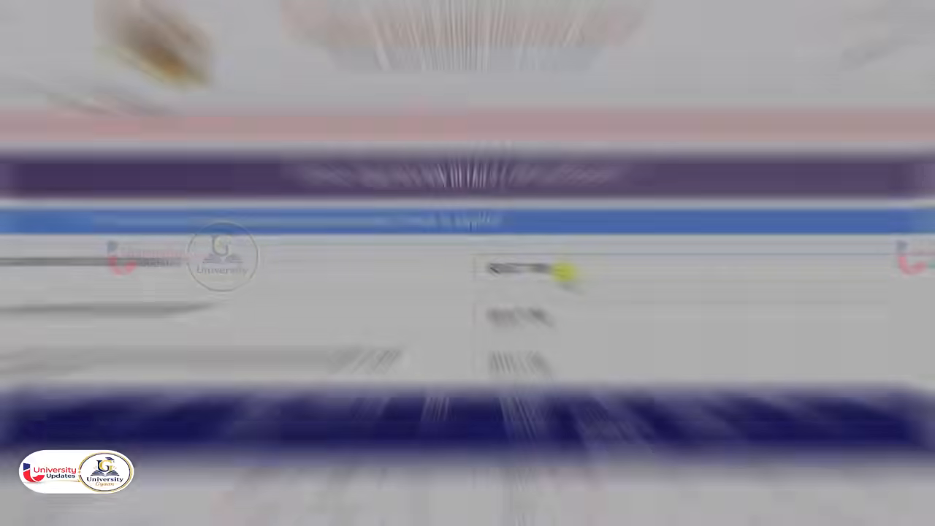
drag(216, 265, 36, 262)
click(547, 268)
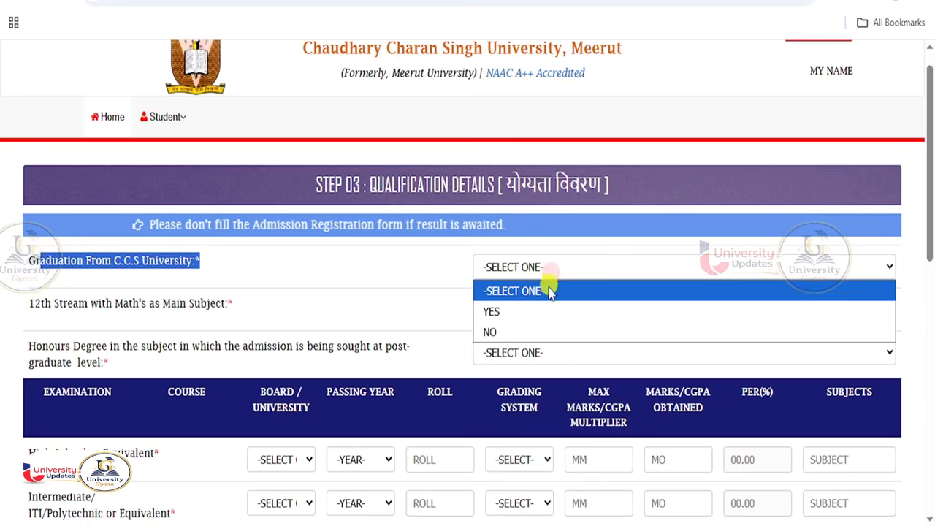
click(520, 311)
click(415, 278)
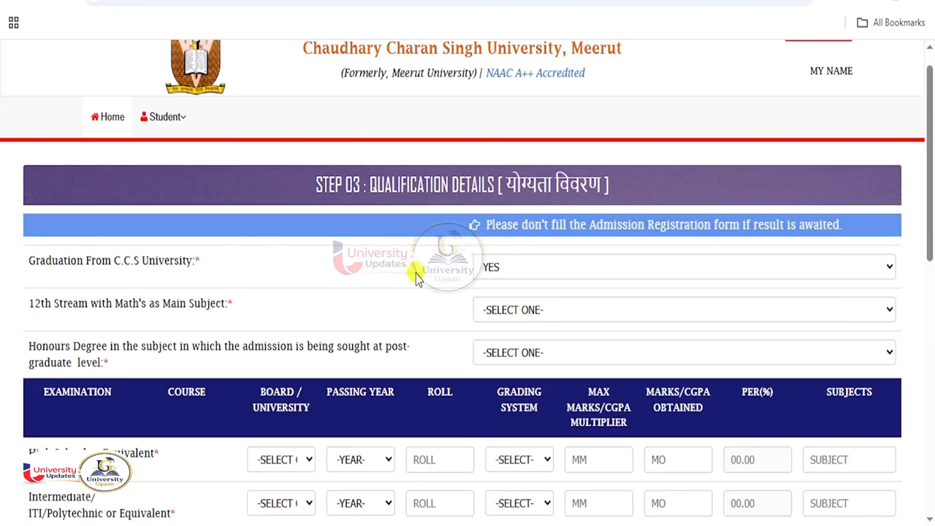
- Answer NO for both the 12th Stream with Maths and Honours Degree questions
drag(232, 304, 106, 303)
click(511, 310)
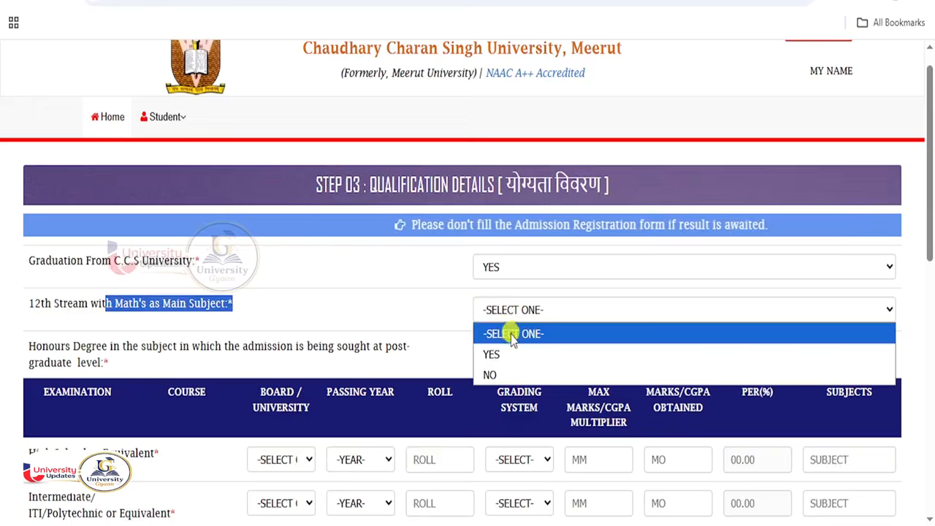
click(496, 373)
scroll(176, 271, down, 2)
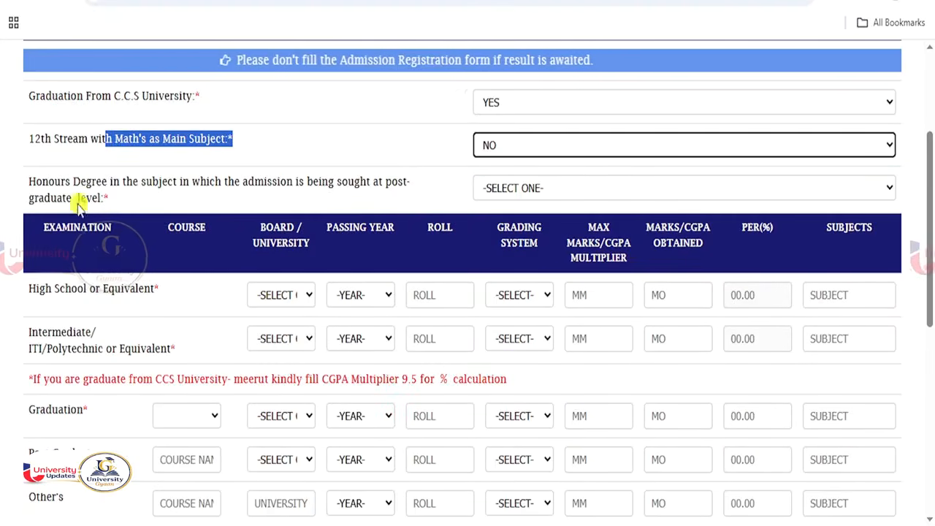
triple_click(110, 188)
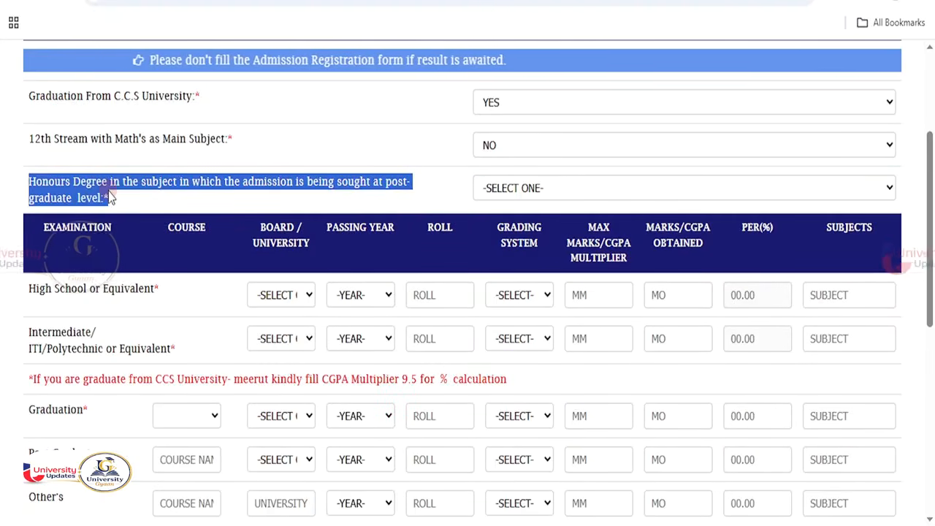
click(549, 189)
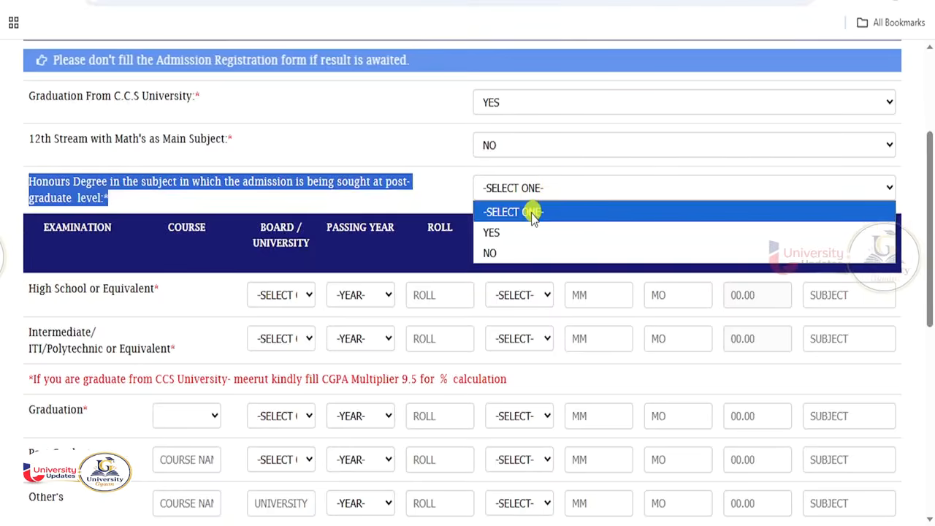
click(496, 254)
scroll(344, 278, down, 1)
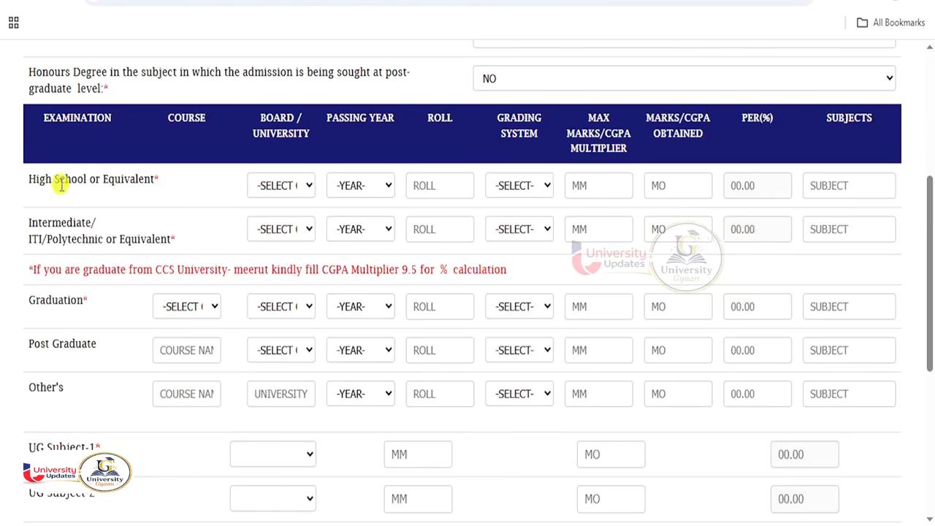
- Highlight the High School, Intermediate and Graduation rows of the qualification table
drag(95, 181, 154, 181)
drag(48, 223, 127, 224)
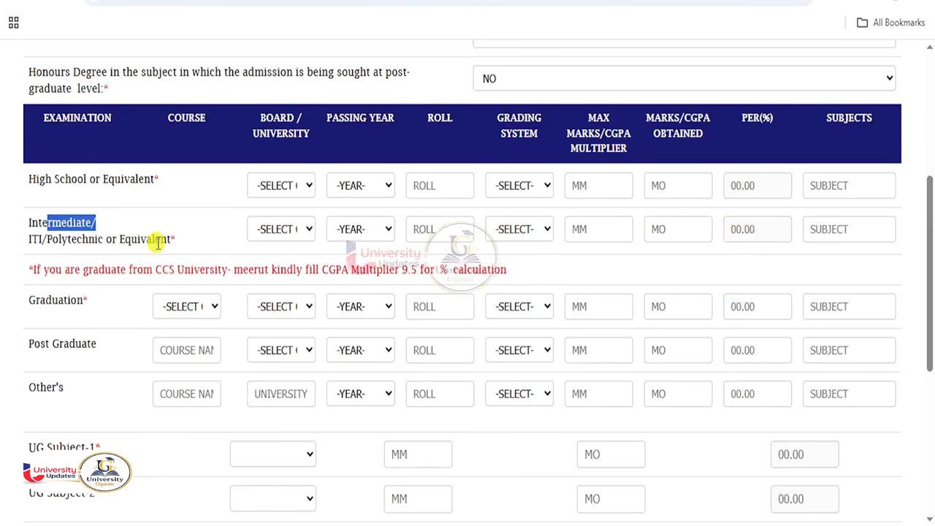
drag(29, 297, 108, 306)
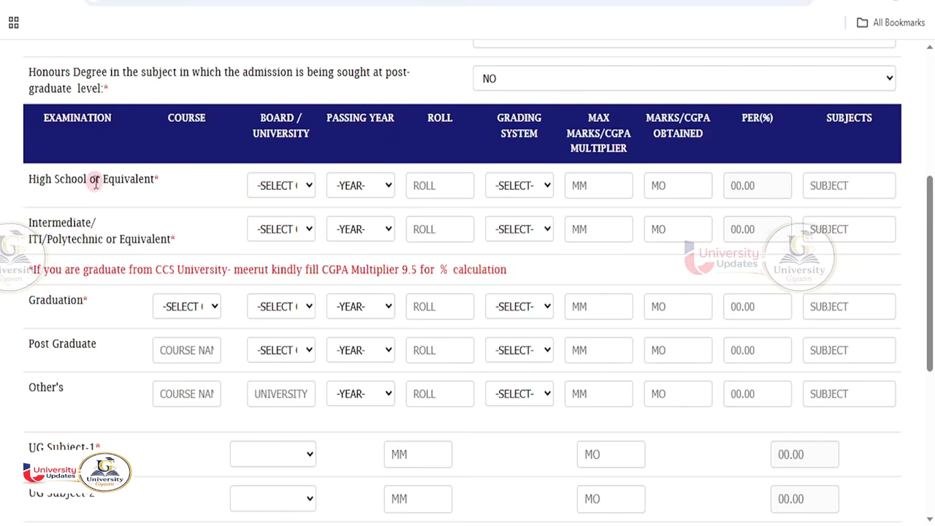
drag(99, 180, 172, 180)
- Set the High School board to U.P. Board of High School & Intermediate Education, passing year 2020
click(277, 185)
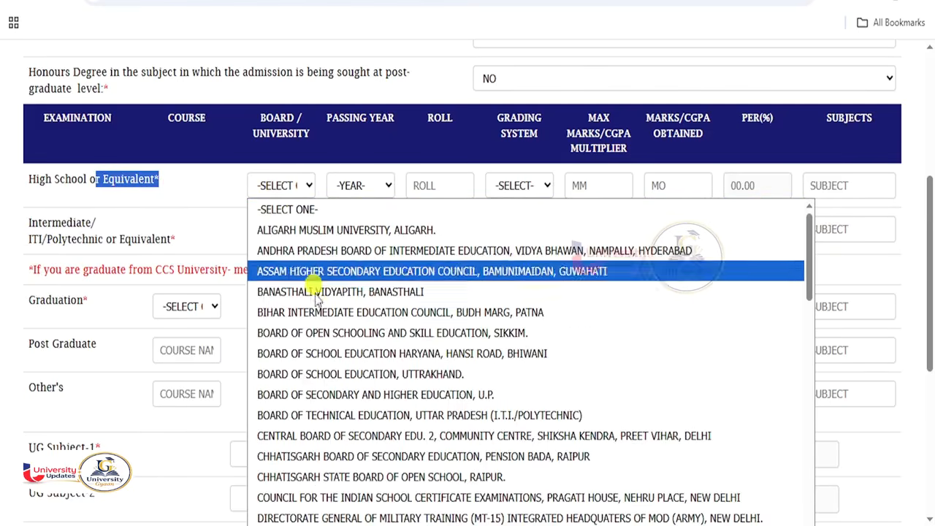
scroll(334, 367, down, 15)
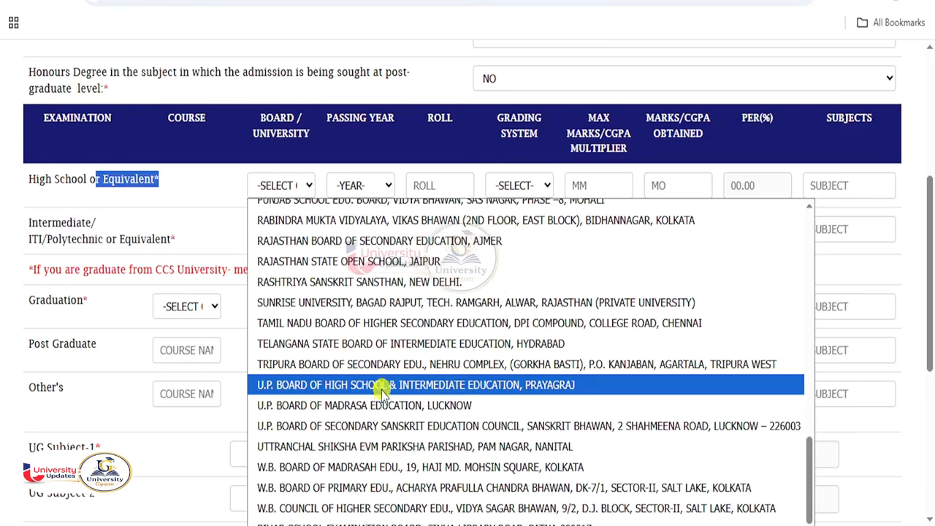
click(396, 393)
click(365, 190)
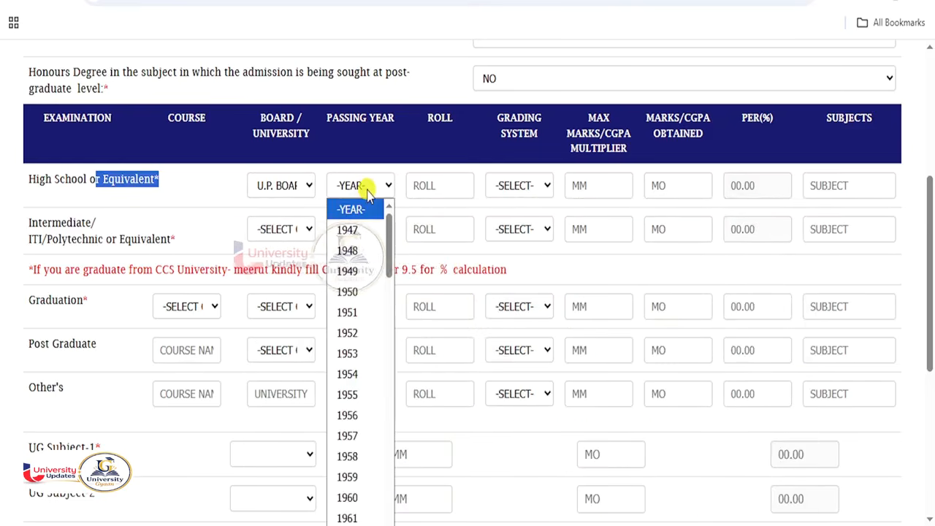
text(2020)
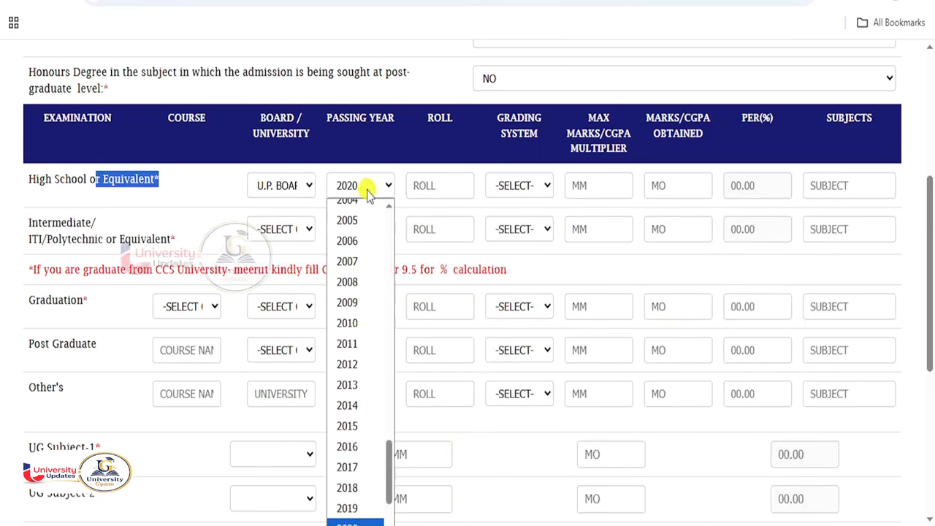
key(Return)
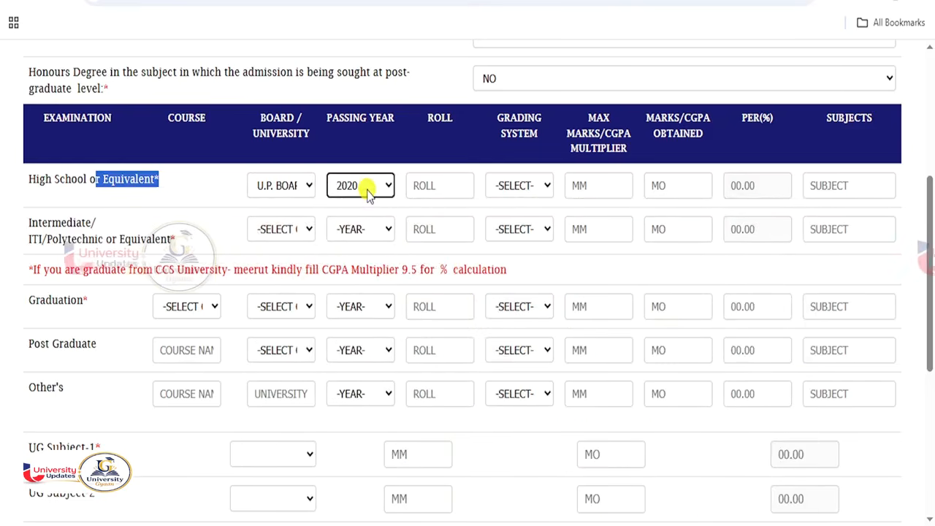
- Enter the High School roll number, grading NO, 600 maximum marks and 350 marks obtained
click(414, 187)
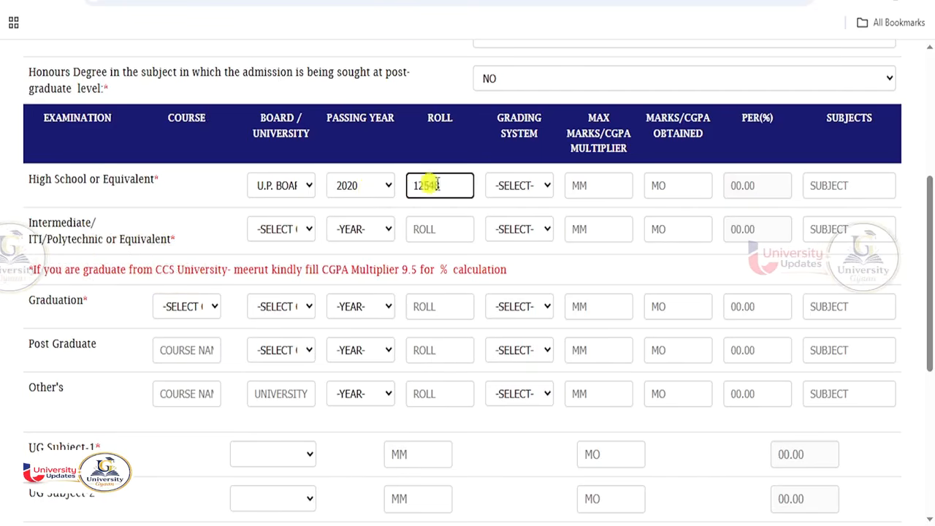
click(527, 187)
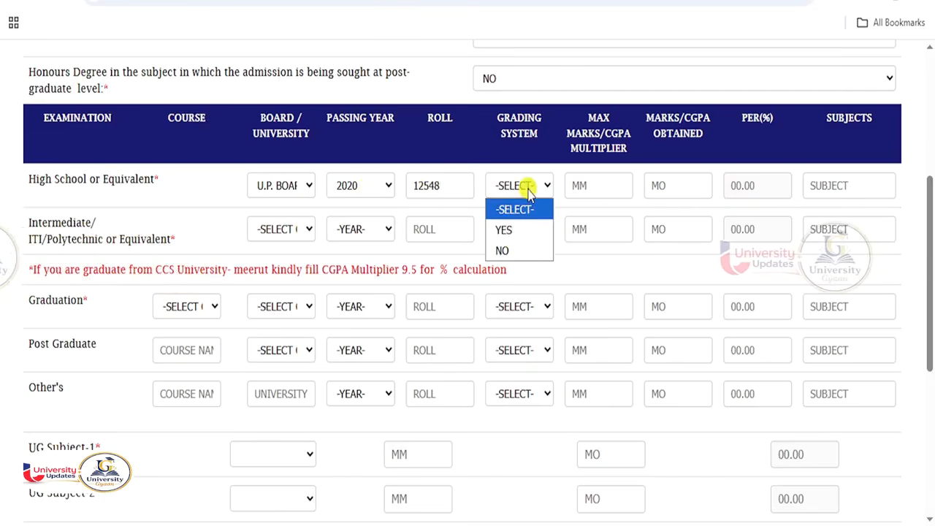
click(517, 252)
click(598, 187)
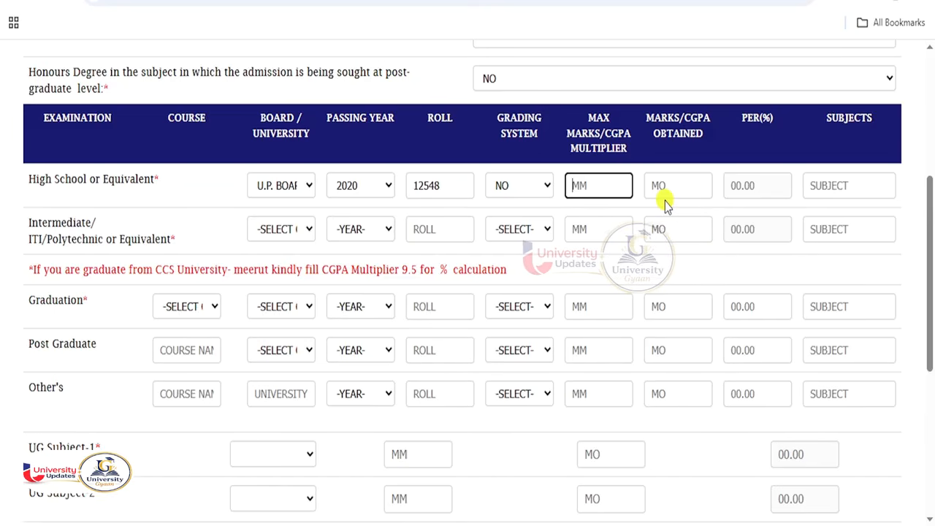
text(600)
click(665, 196)
text(350)
key(Tab)
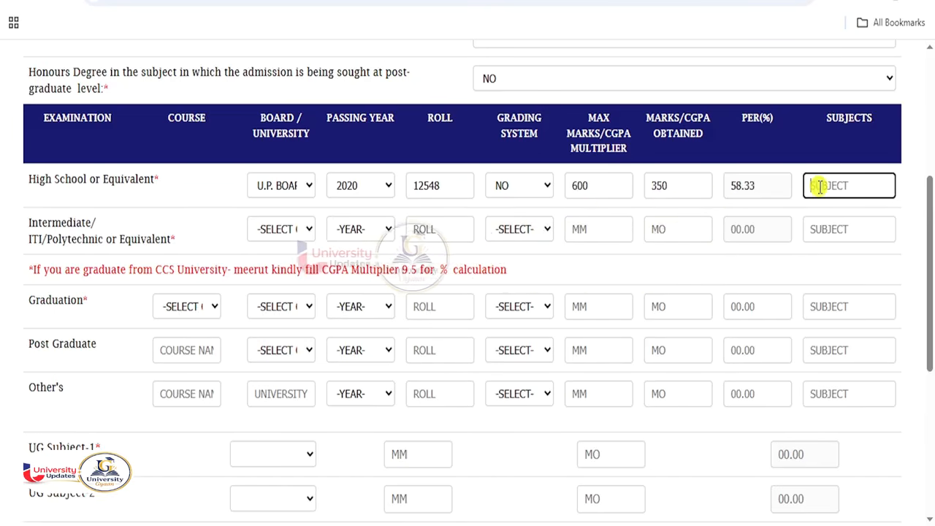
click(292, 230)
- Choose U.P. Board and passing year 2022 for the Intermediate row
scroll(377, 393, down, 3)
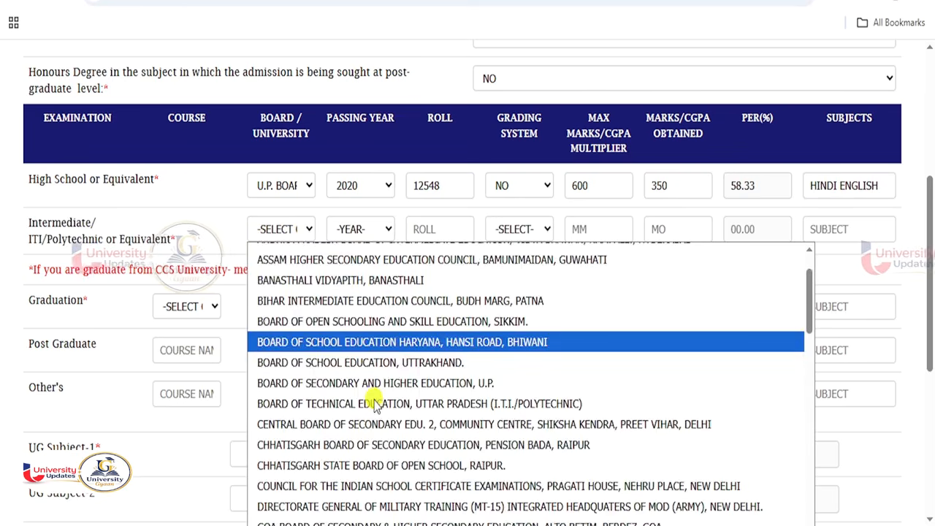
scroll(392, 404, down, 10)
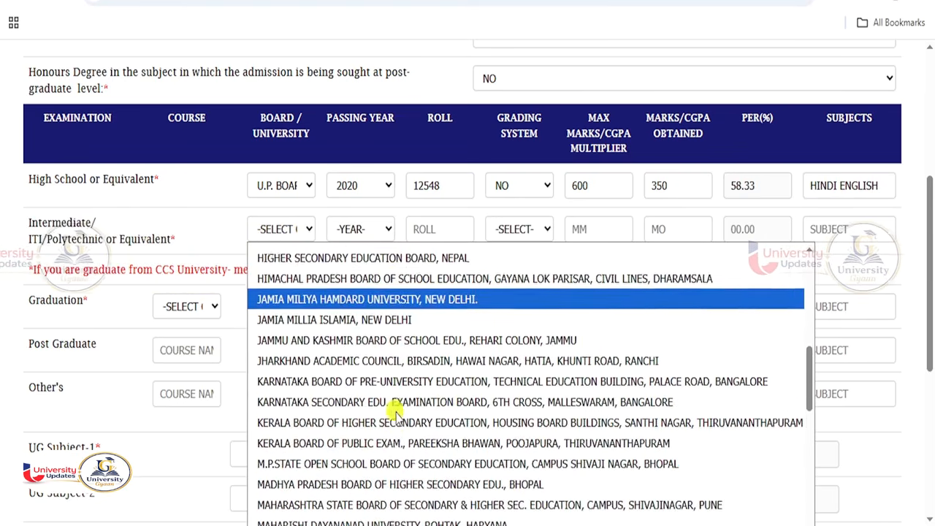
scroll(398, 417, down, 4)
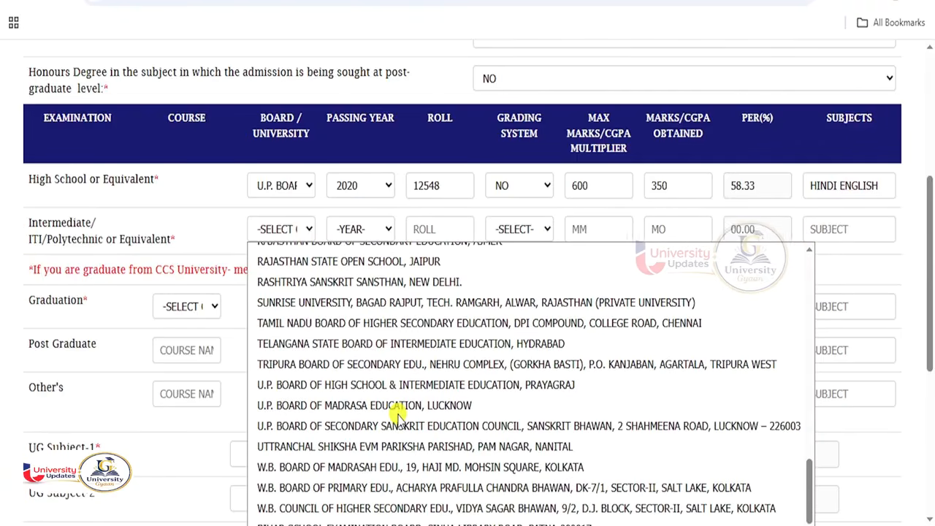
click(365, 384)
click(358, 229)
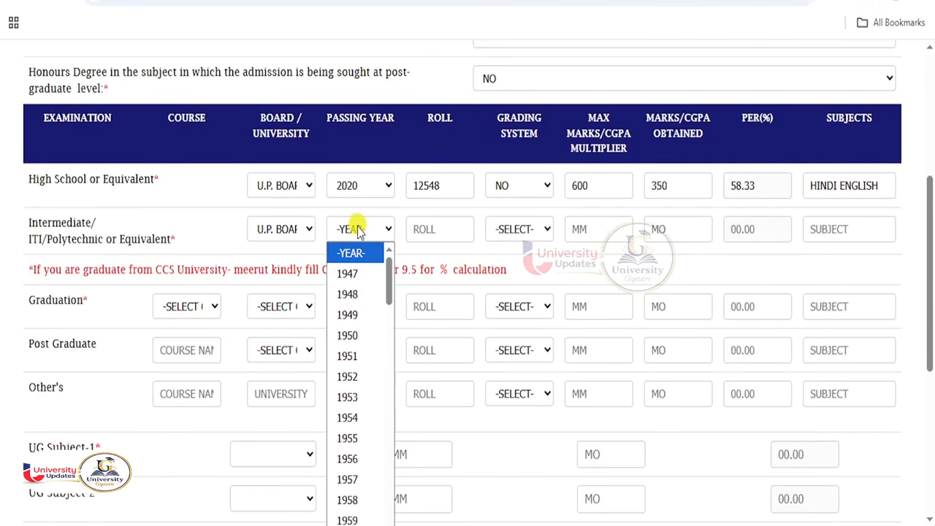
text(2022)
key(Return)
- Enter the Intermediate roll number, grading NO, 500 maximum and 290 obtained marks, and subjects
click(440, 231)
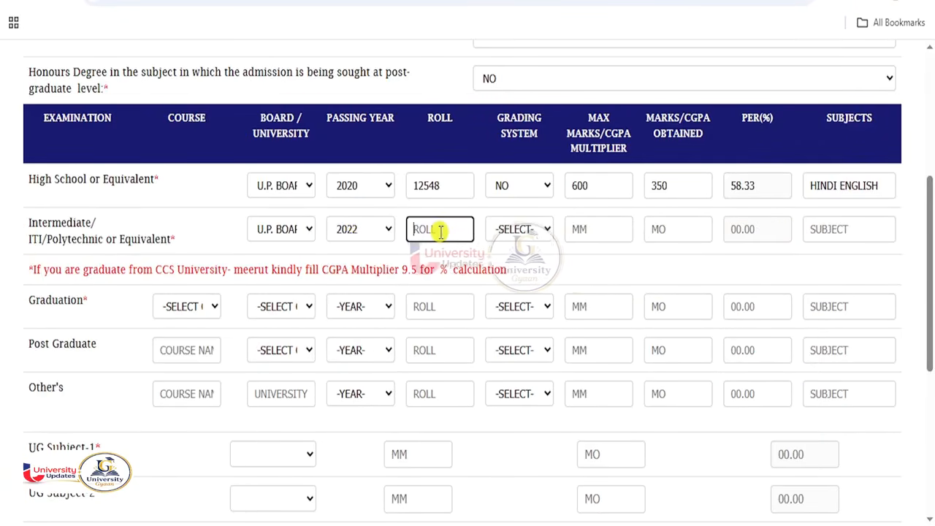
click(528, 231)
click(504, 292)
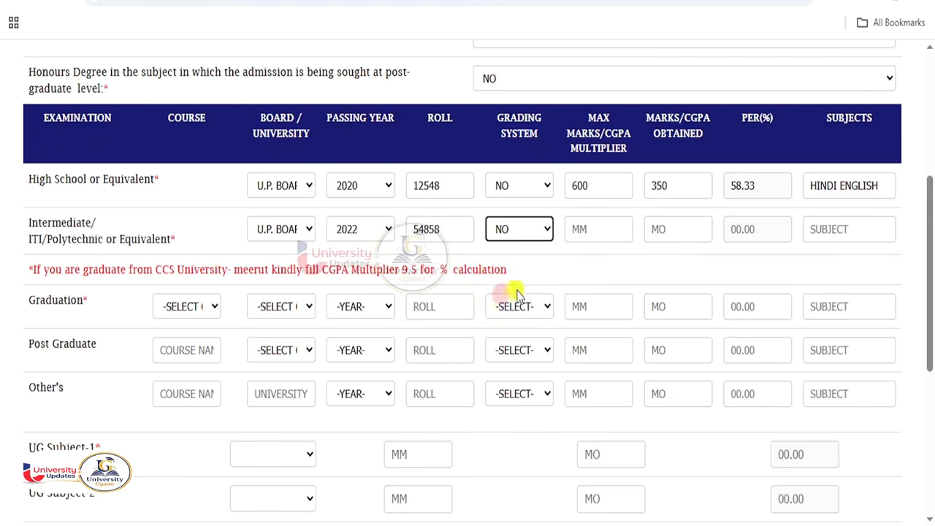
click(583, 232)
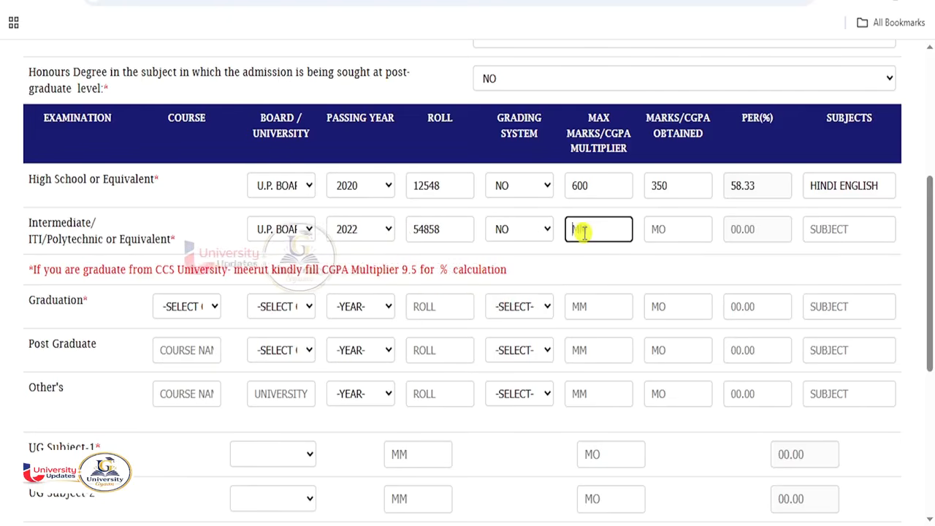
click(692, 241)
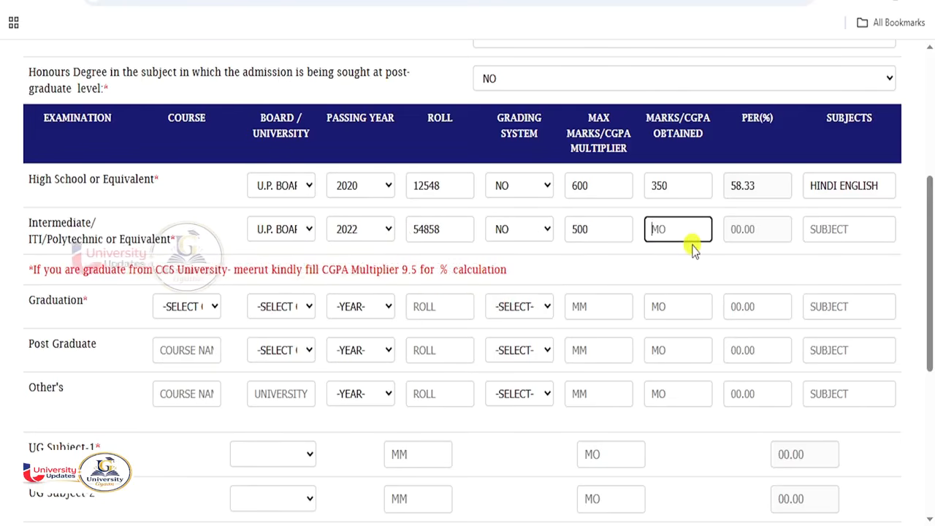
text(290)
key(Tab)
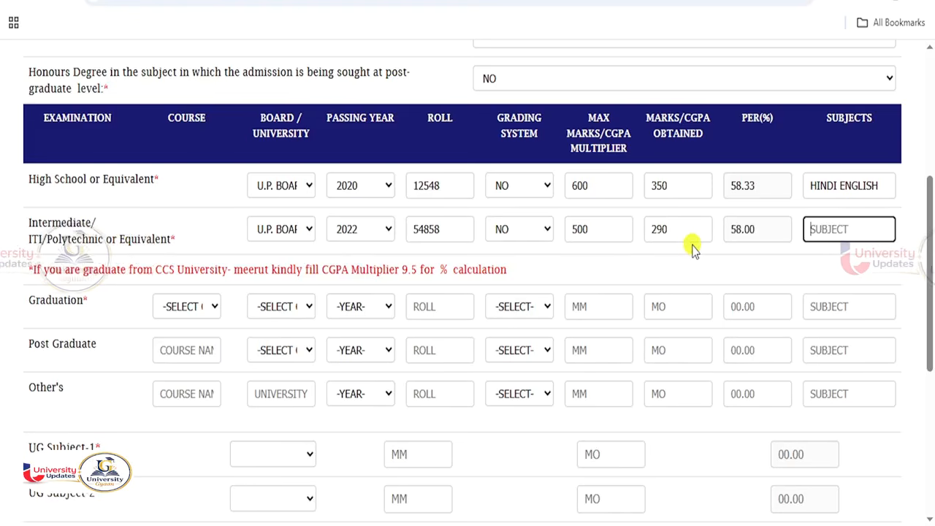
text(ENLISH HINDI)
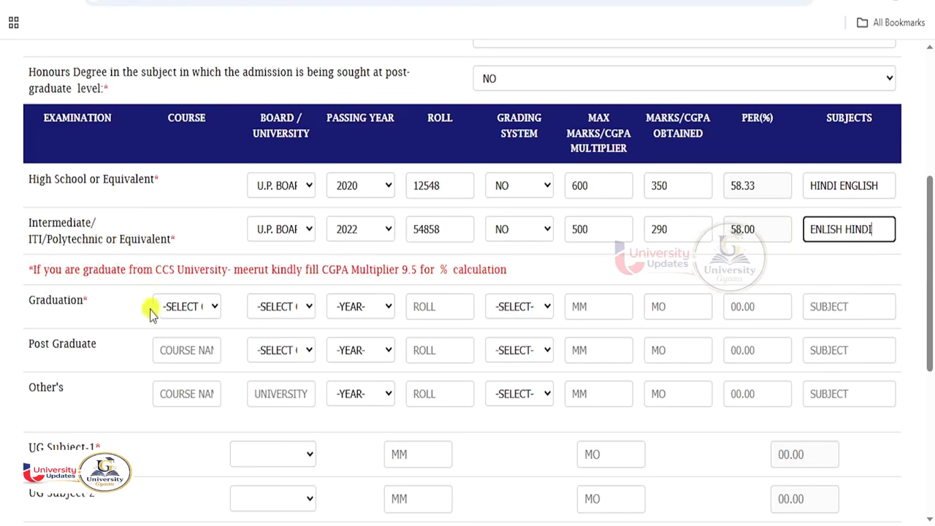
click(200, 310)
- Set the Graduation course to B.A and the board to Chaudhary Charan Singh University
click(196, 308)
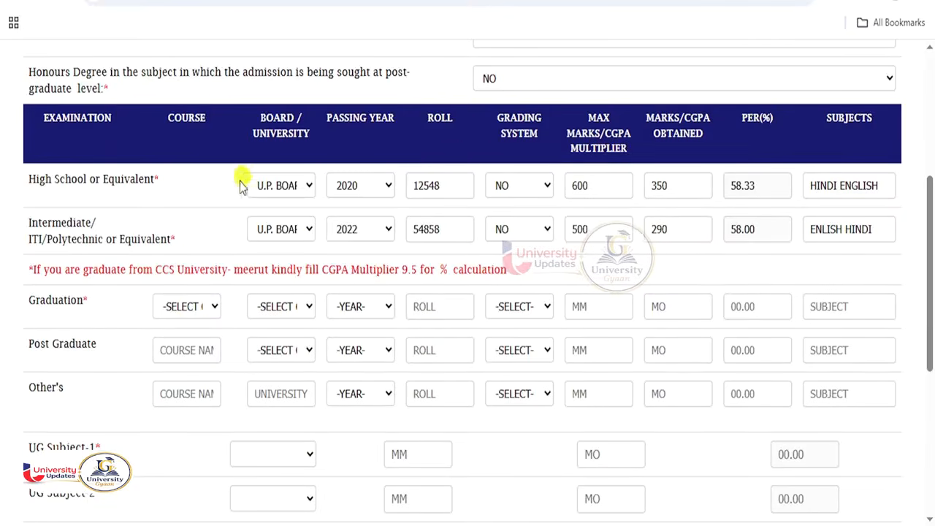
click(192, 310)
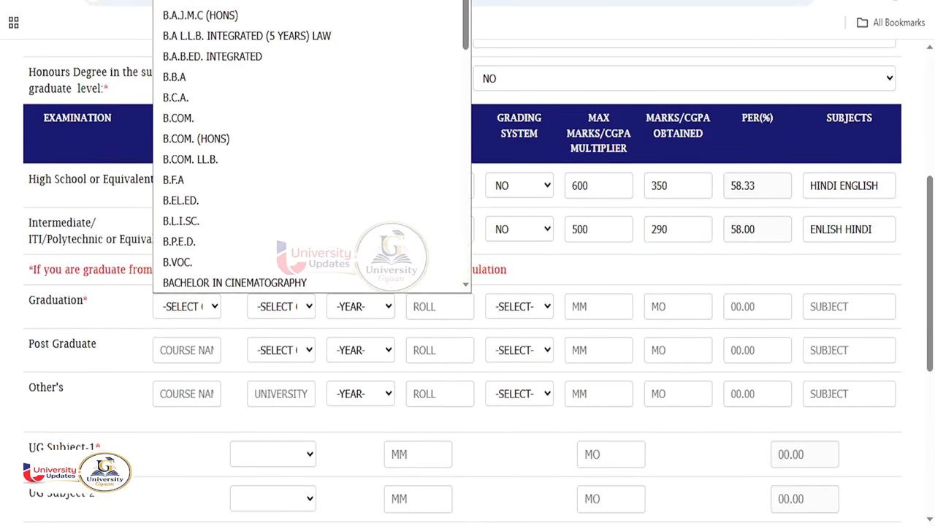
click(213, 30)
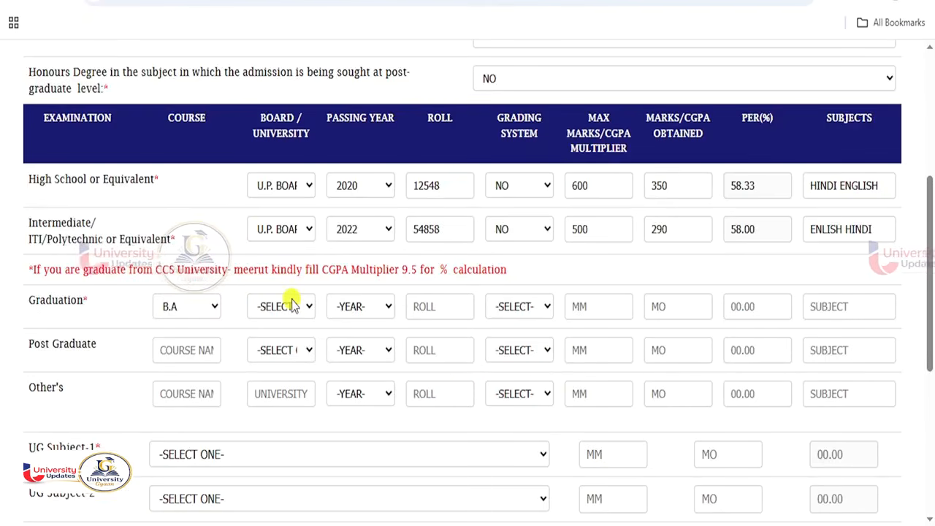
click(292, 304)
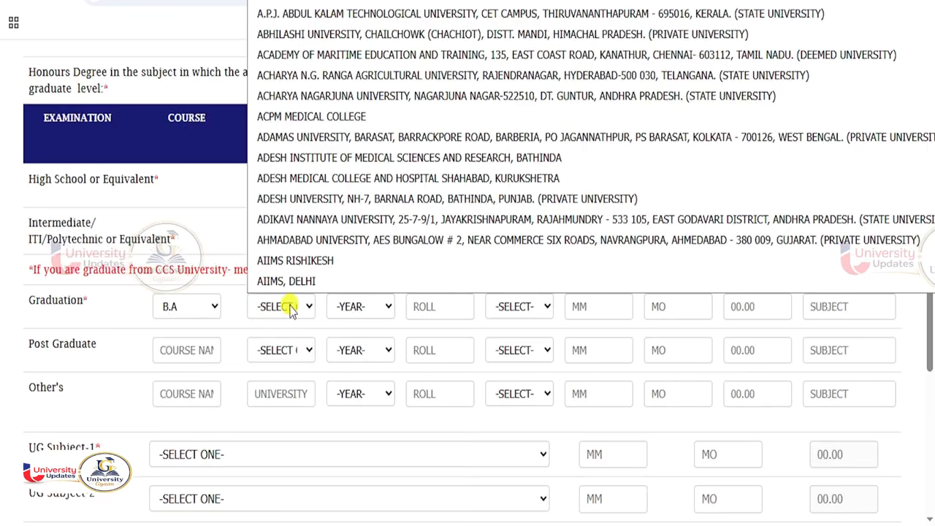
scroll(309, 236, down, 5)
scroll(336, 241, down, 9)
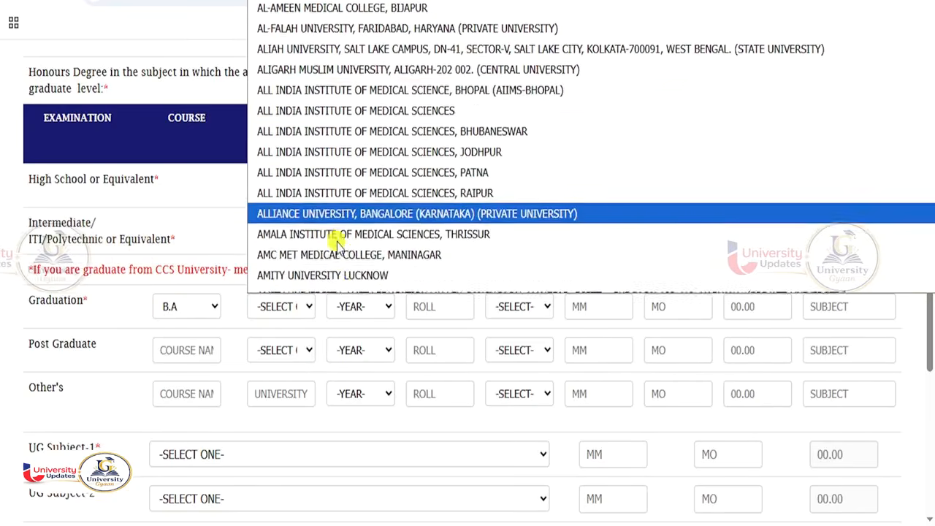
scroll(360, 234, down, 15)
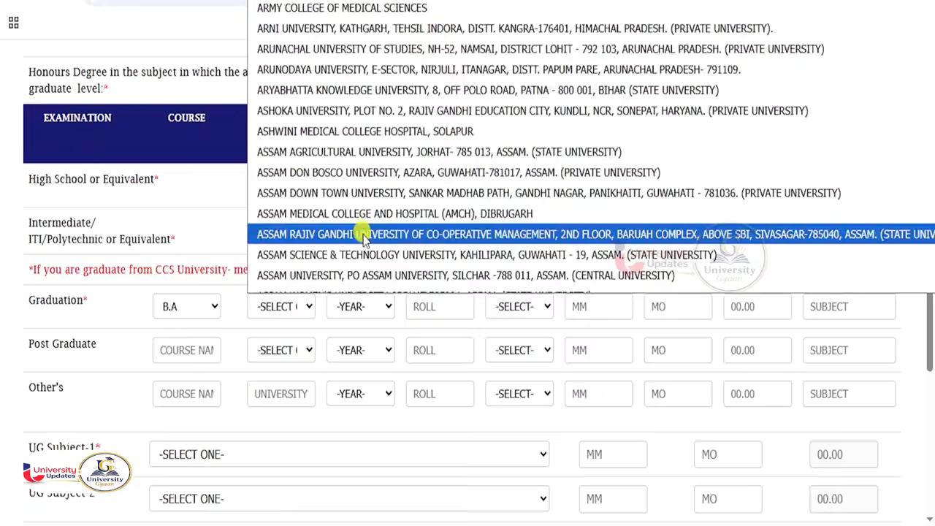
scroll(361, 241, down, 20)
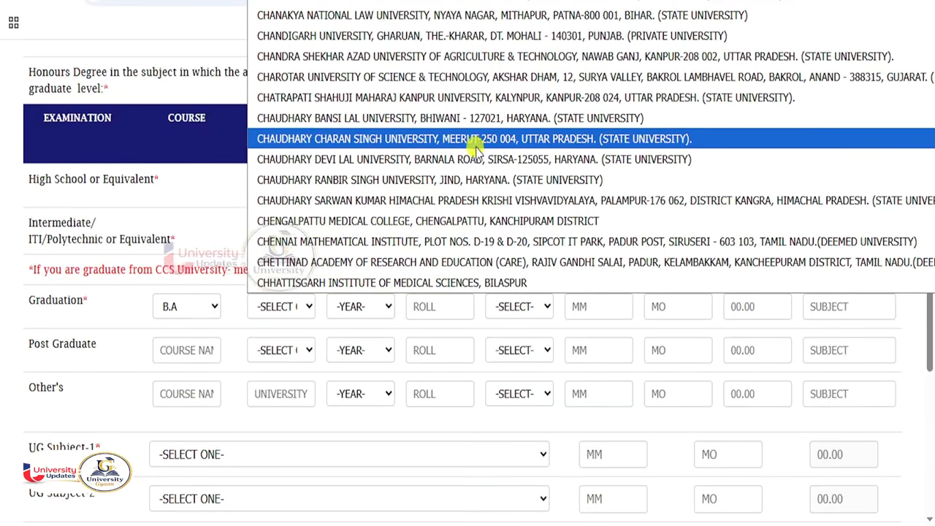
click(381, 143)
- Enter graduation passing year 2024 and the roll number
click(374, 306)
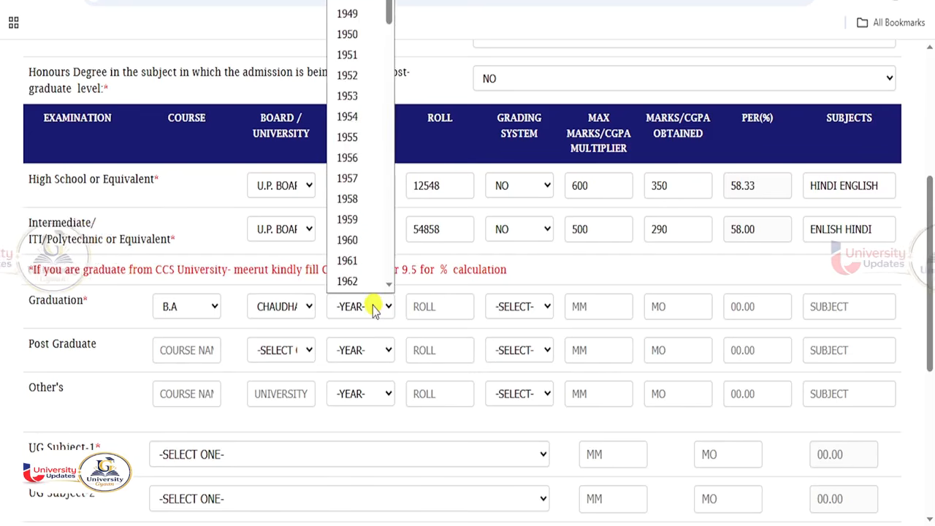
click(374, 307)
text(2024)
click(419, 307)
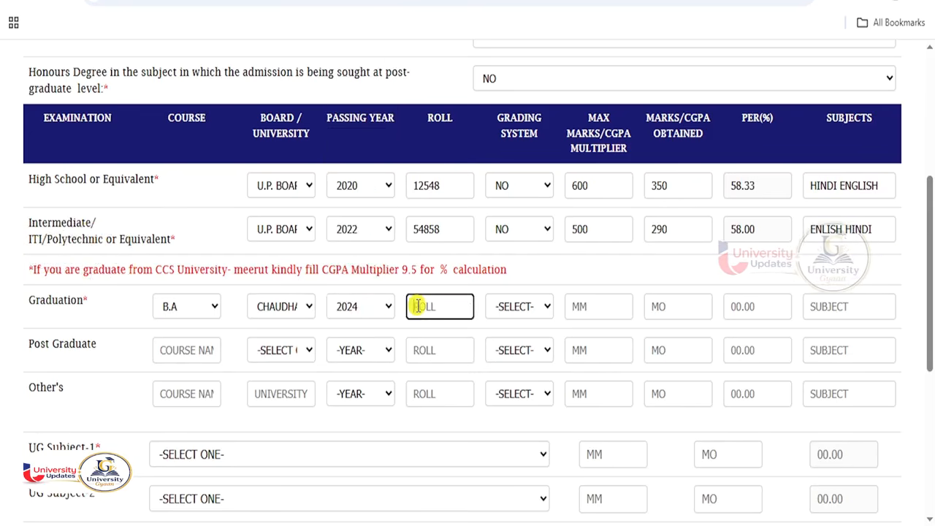
click(516, 306)
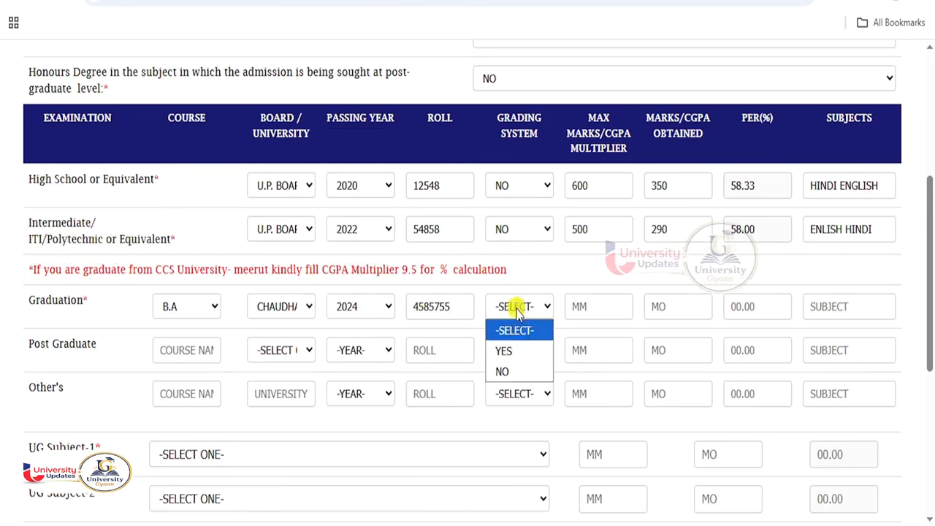
- Try CGPA grading for graduation: multiplier 9.5, CGPA 6, percentage 63.65
click(520, 352)
click(584, 308)
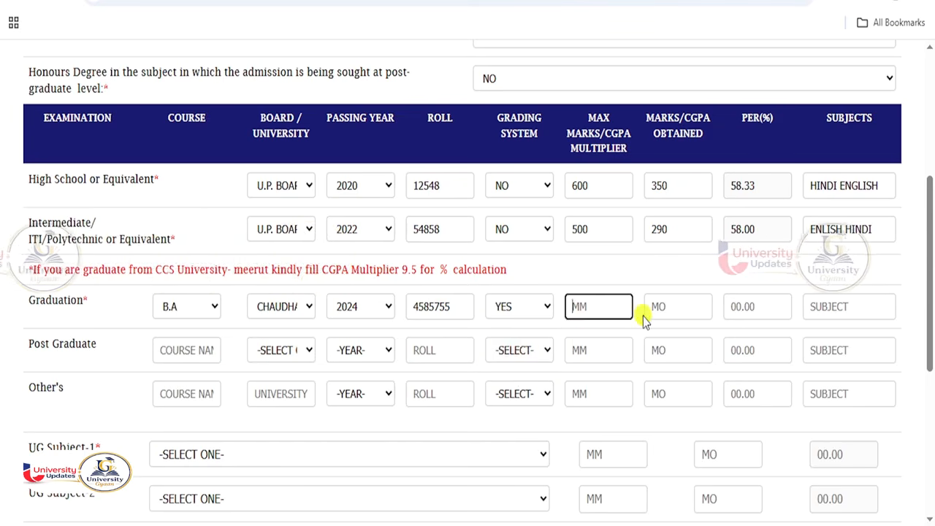
text(9.5)
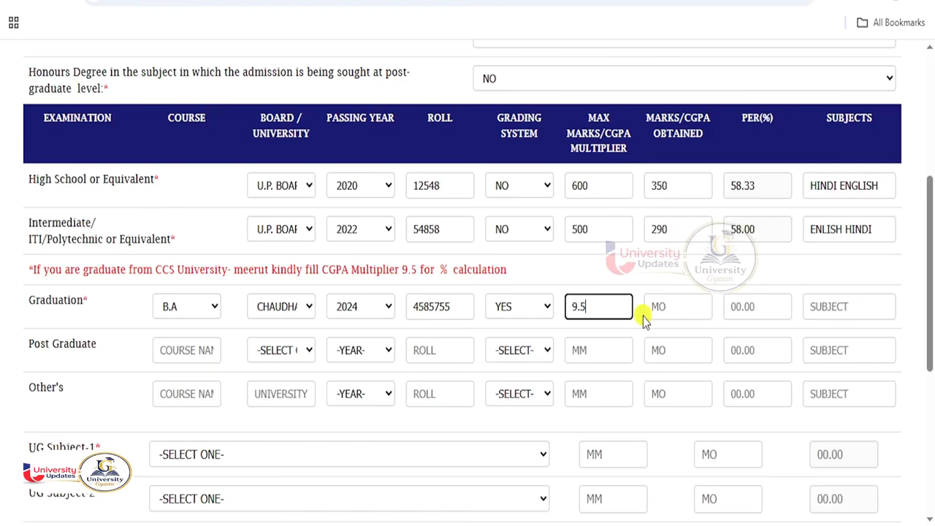
key(Tab)
text(6)
key(Tab)
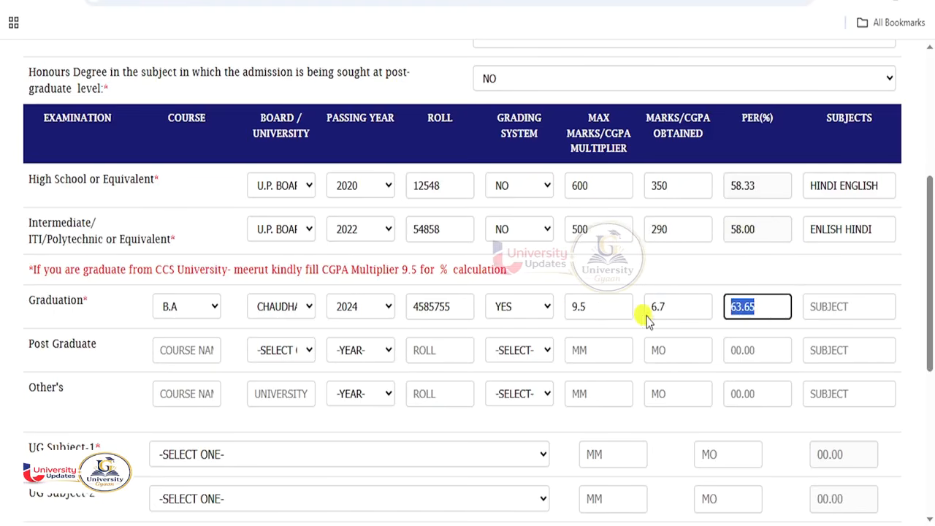
text(63.65)
key(Tab)
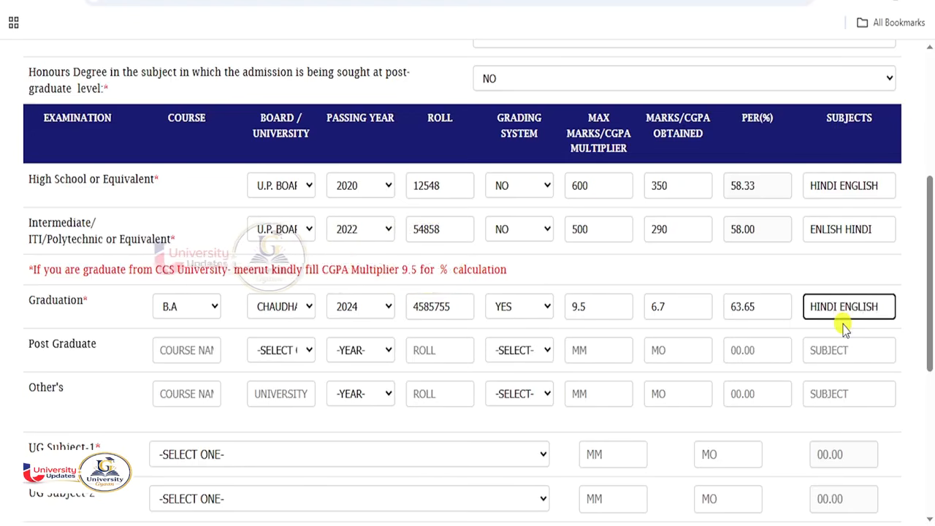
- Switch graduation grading to NO and enter 1100 maximum and 800 obtained marks
click(520, 306)
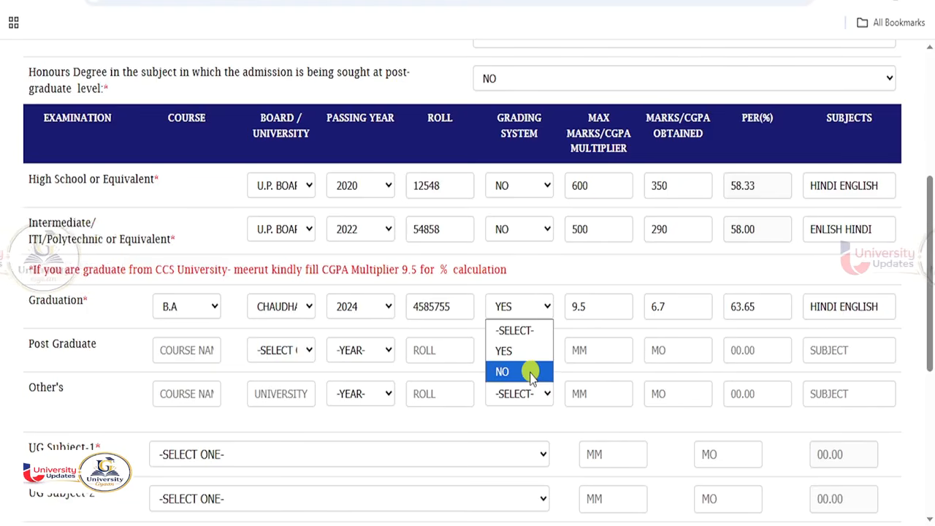
click(532, 372)
click(586, 306)
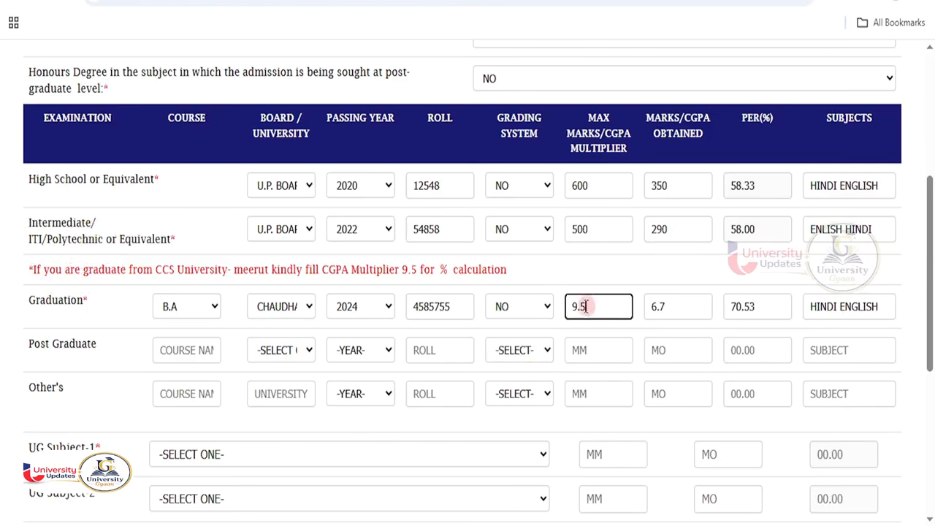
drag(586, 306, 568, 306)
text(1100)
key(Tab)
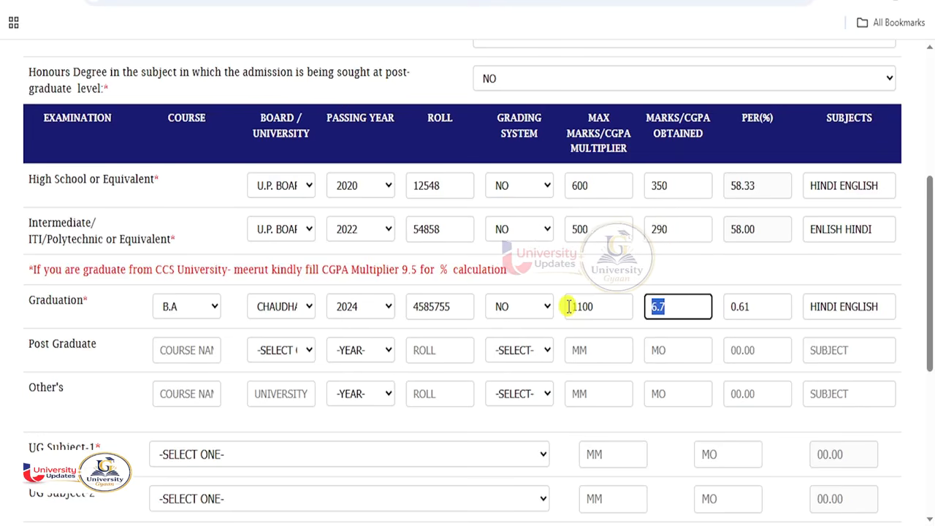
text(800)
key(Tab)
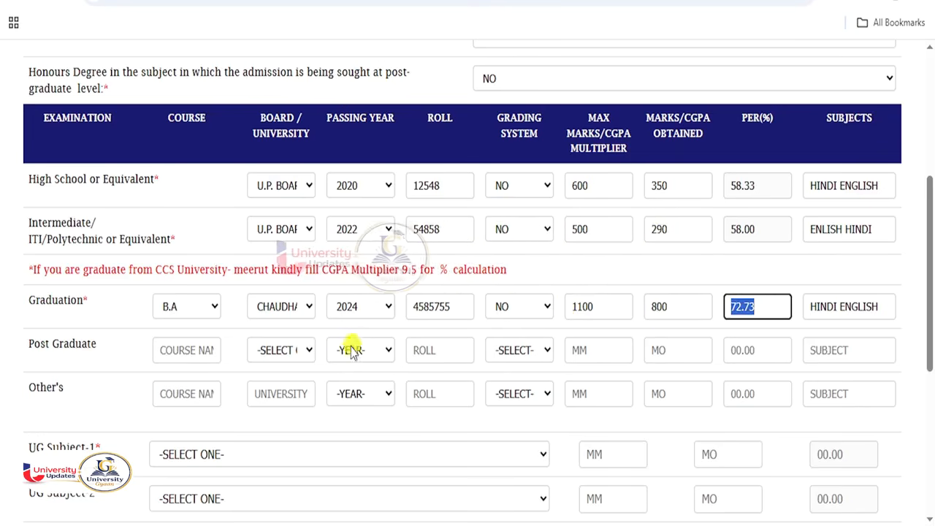
double_click(599, 308)
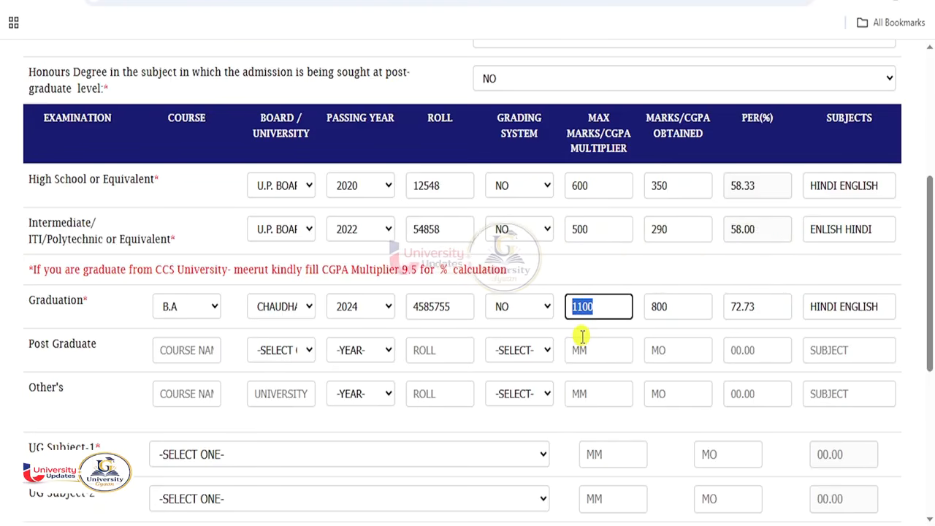
scroll(380, 338, down, 4)
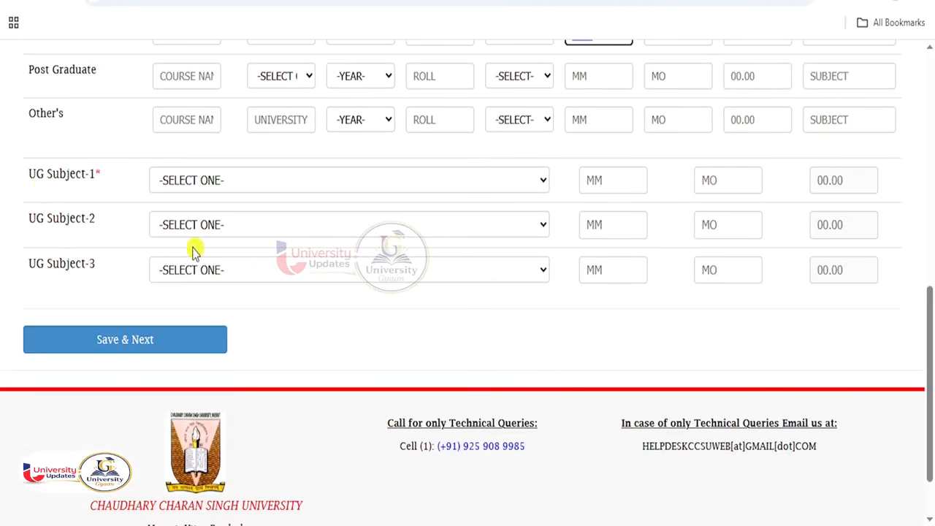
- Choose HINDI, ENGLISH and HISTORY / ANCIENT HISTORY as UG subjects 1–3
drag(30, 174, 87, 175)
drag(46, 218, 106, 221)
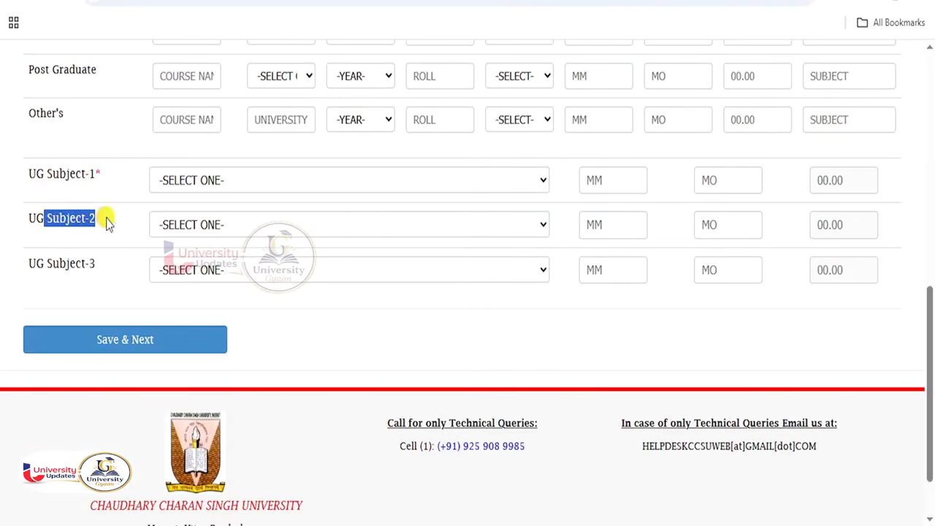
drag(37, 264, 89, 265)
click(178, 185)
click(186, 229)
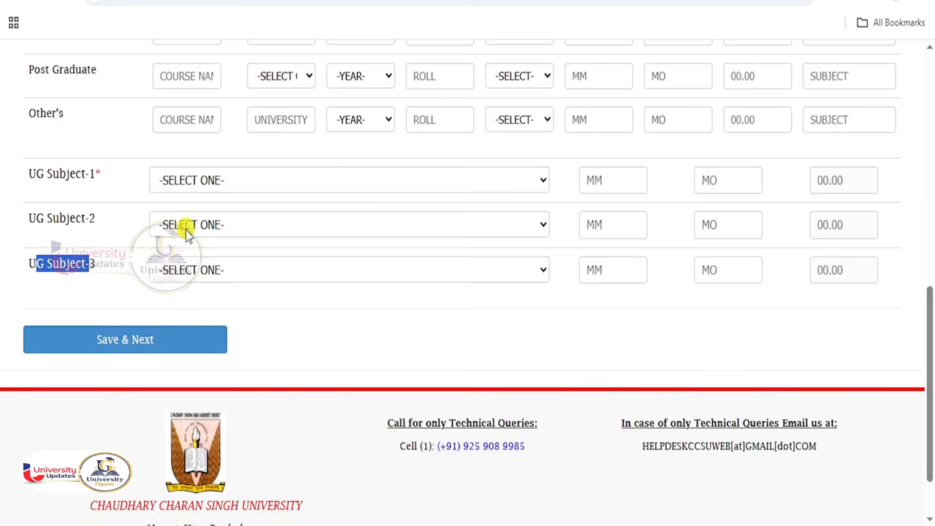
click(195, 221)
click(202, 334)
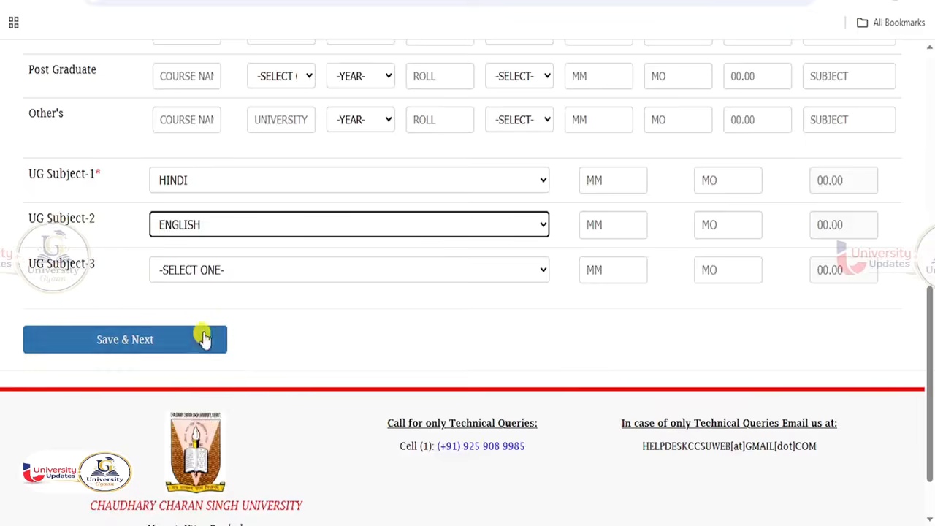
click(203, 270)
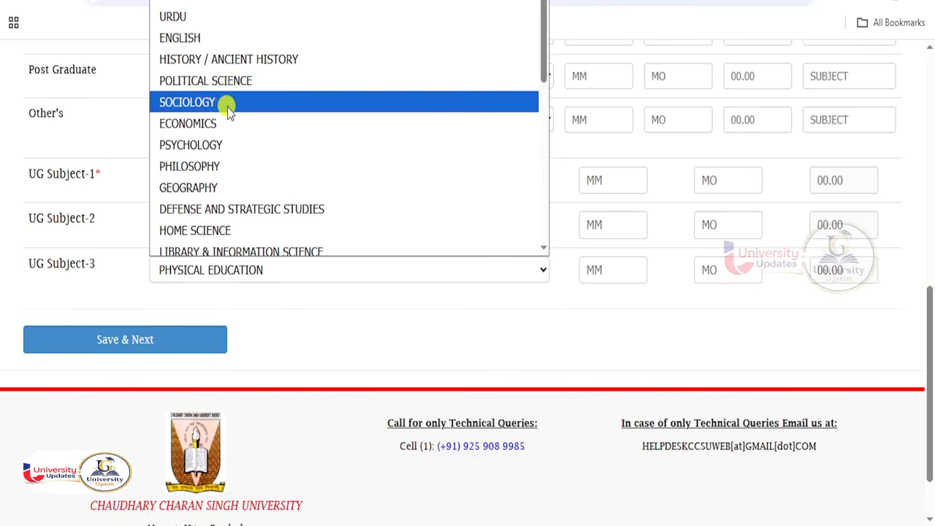
click(219, 59)
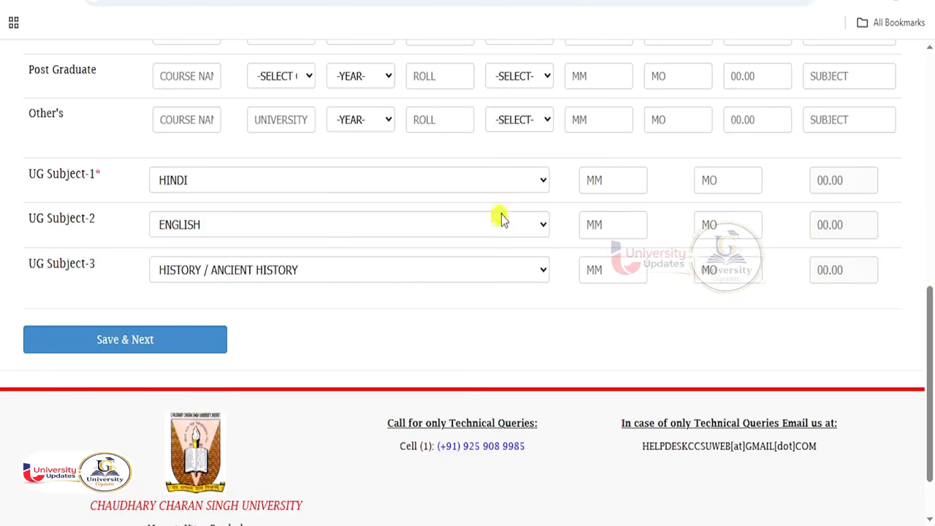
- Enter marks for HINDI and ENGLISH (ENGLISH 450 obtained)
click(588, 180)
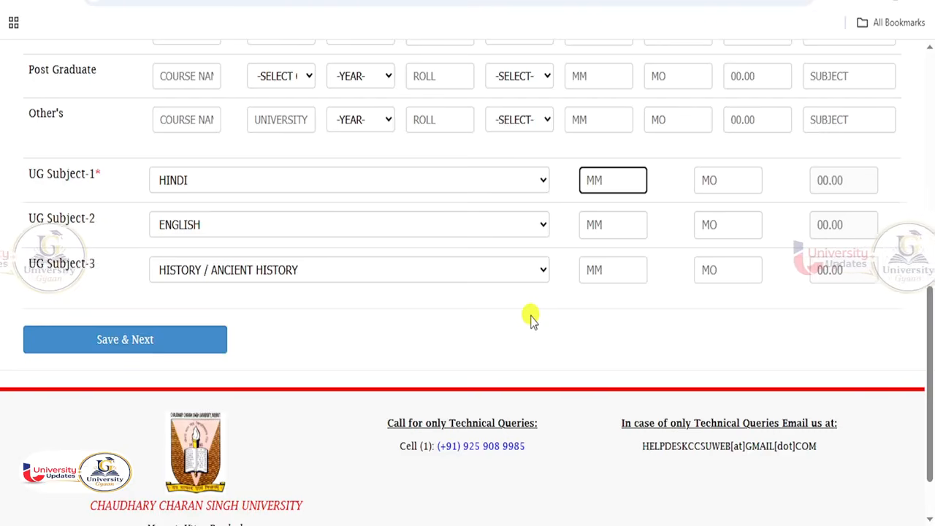
text(100)
key(Tab)
text(82)
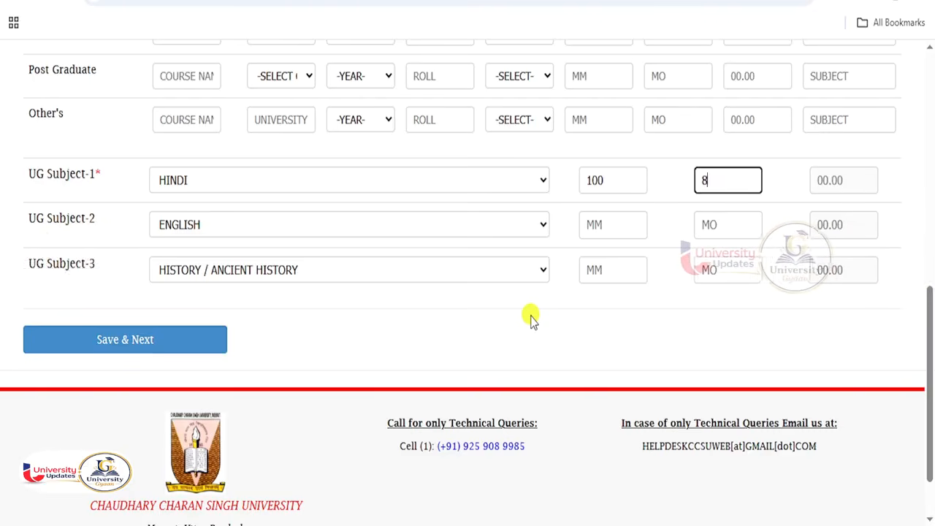
key(Tab)
key(Tab)
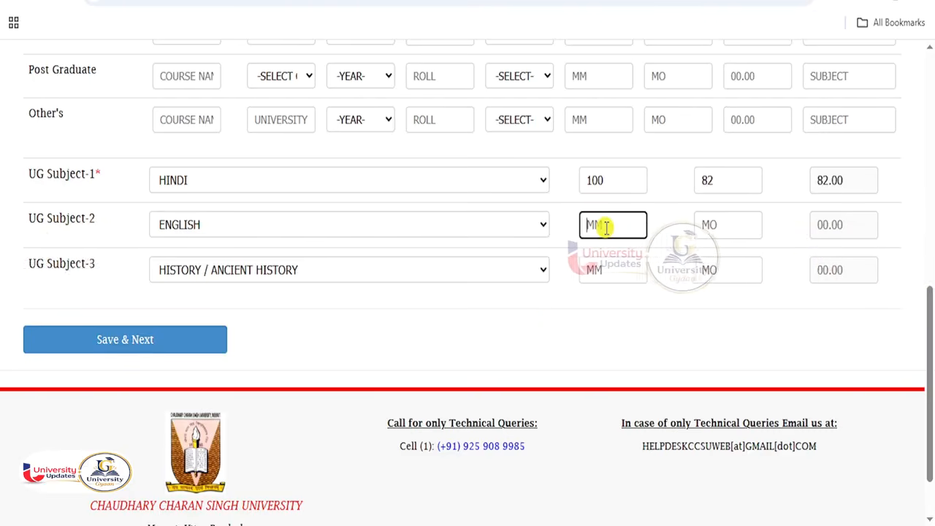
text(10)
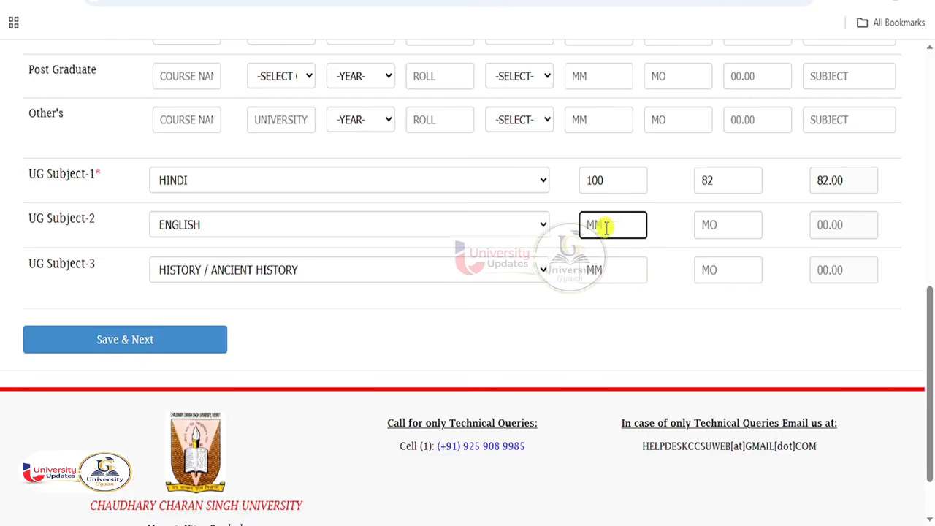
text(0)
key(Tab)
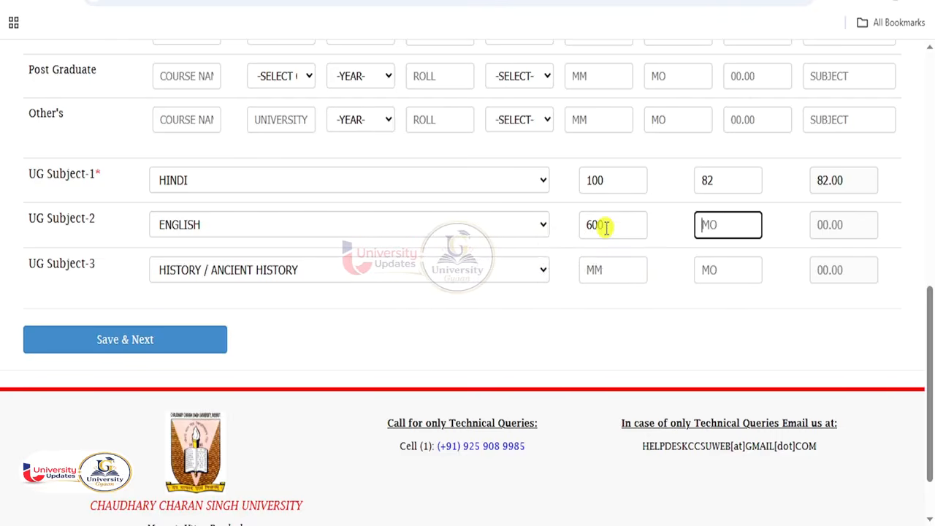
text(450)
key(Tab)
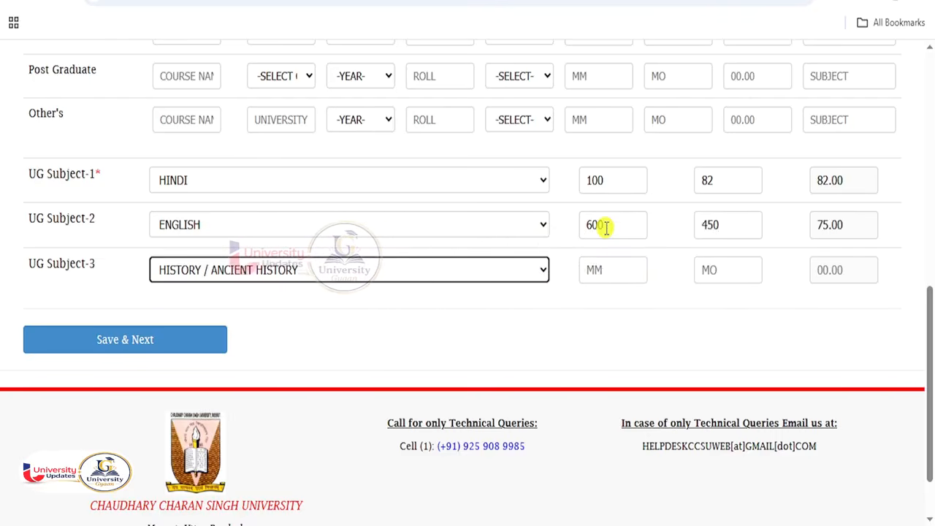
- Enter HISTORY marks 485/600, correct HINDI's maximum to 400, and save
click(609, 270)
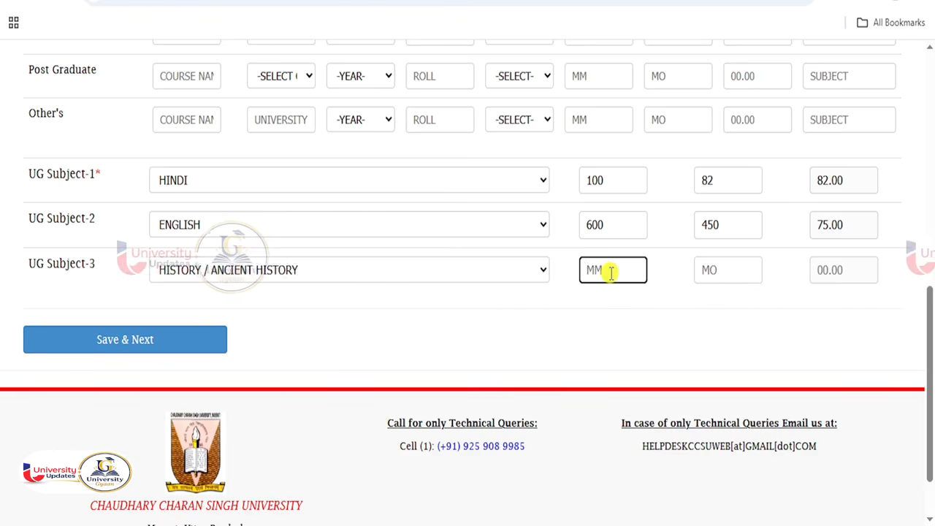
text(600)
key(Tab)
text(485)
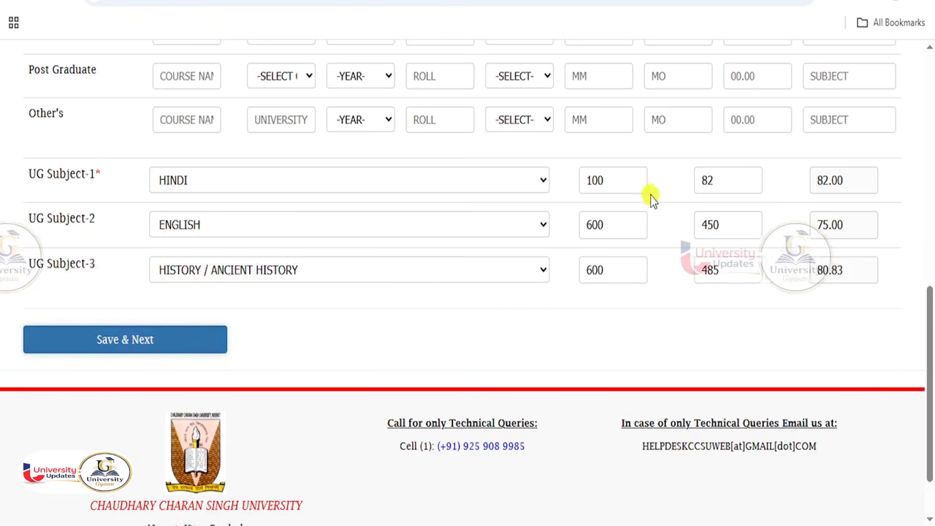
drag(630, 182, 574, 183)
text(4)
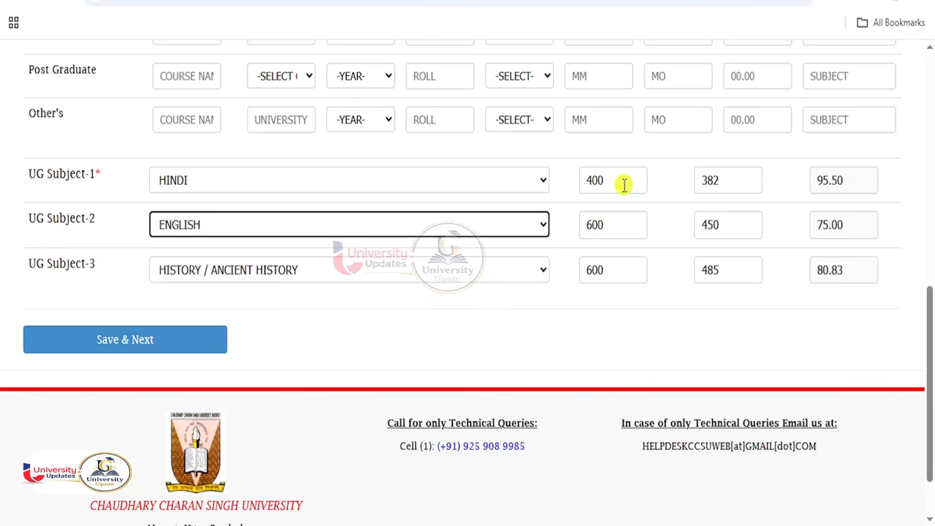
click(176, 339)
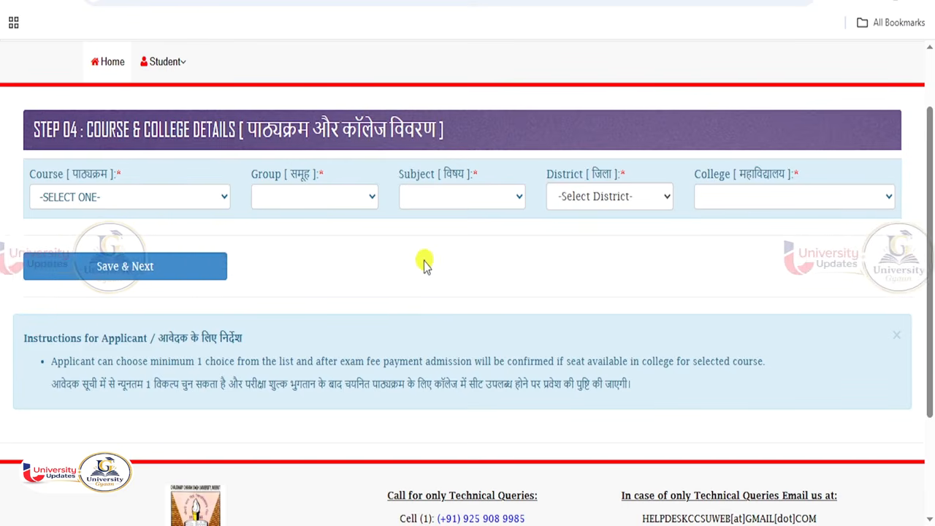
- Choose course M.A-ENGLISH-(PRIVATE), ART GROUP and subject ENGLISH
click(125, 197)
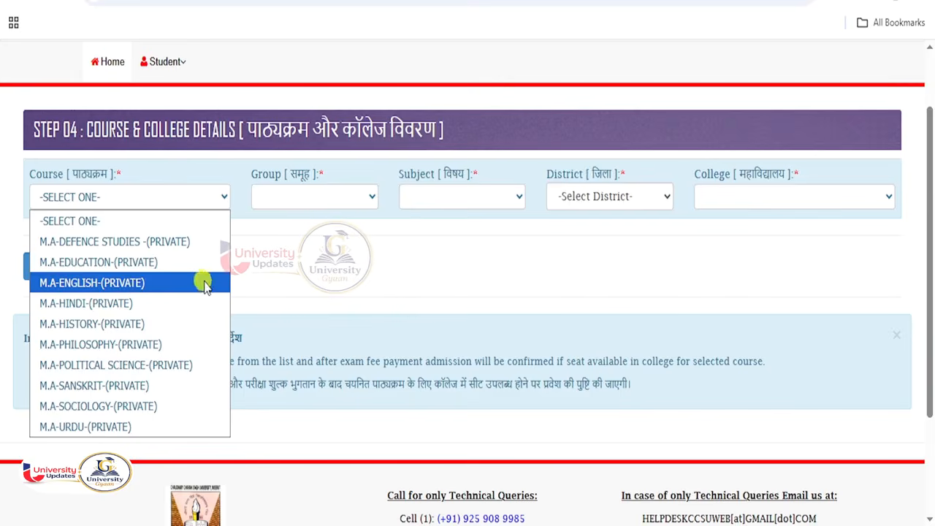
click(263, 267)
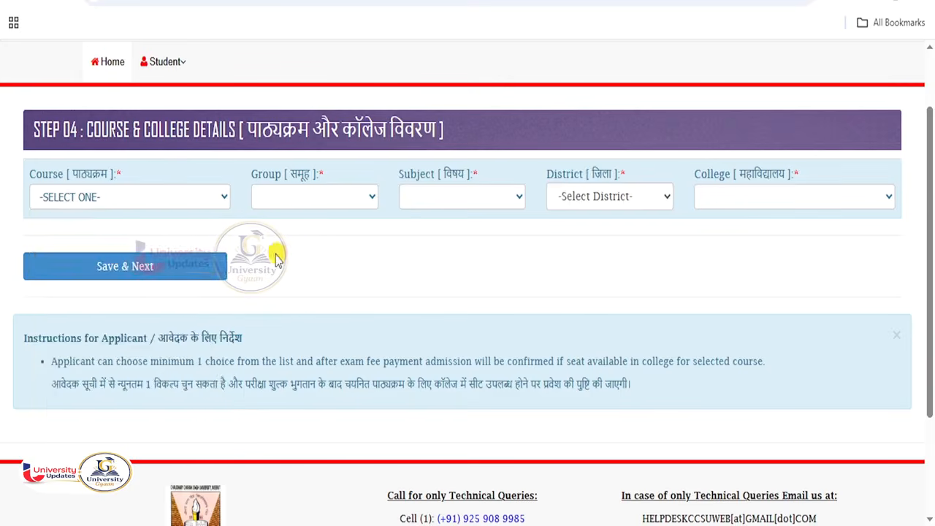
click(128, 200)
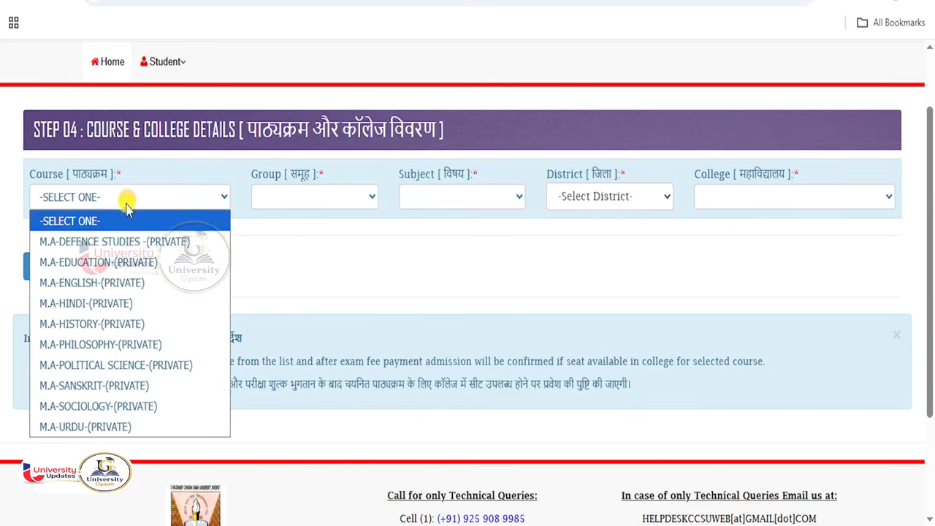
click(98, 284)
click(309, 200)
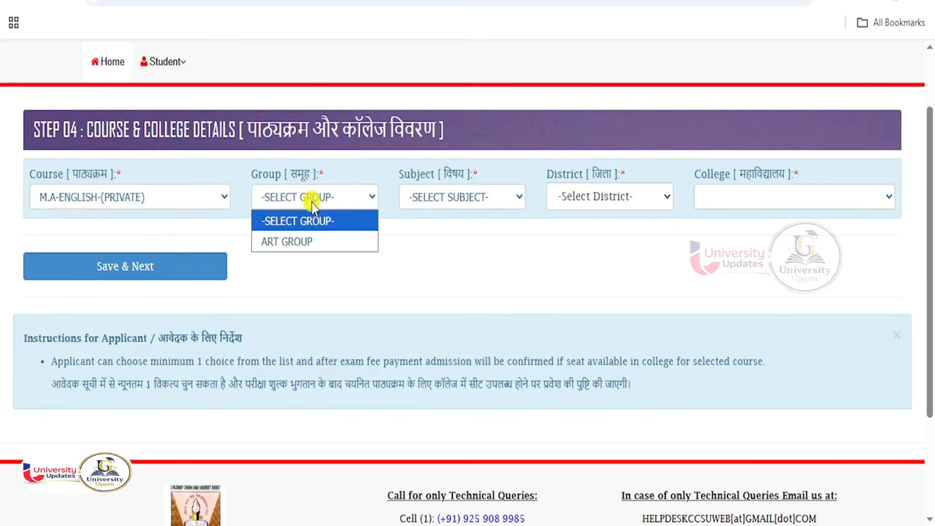
click(299, 241)
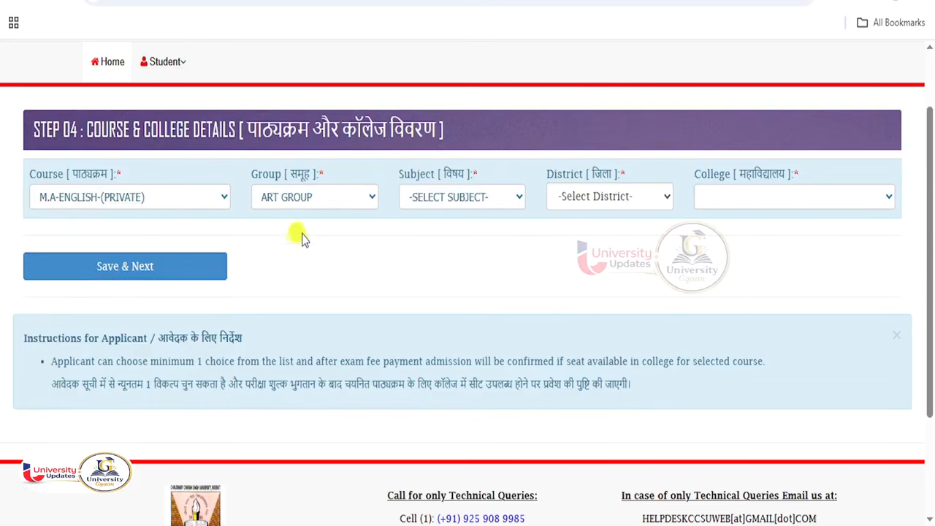
click(462, 205)
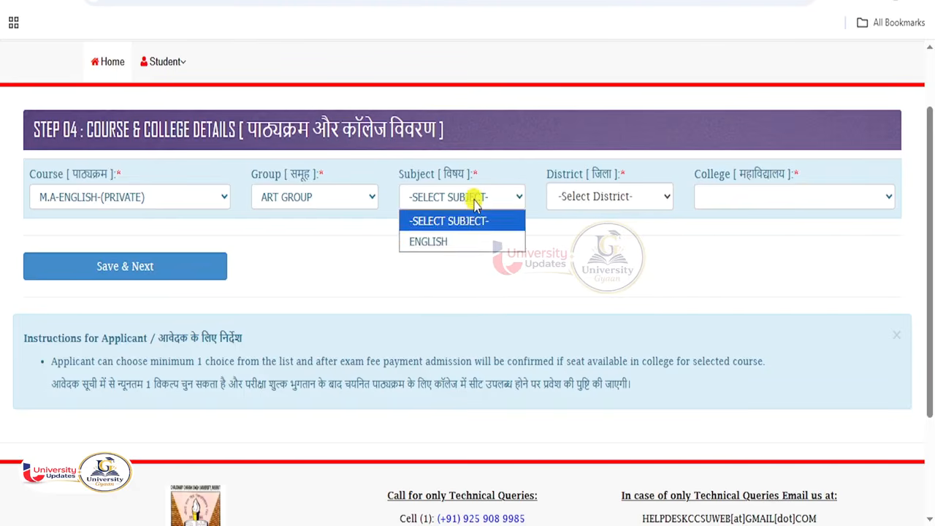
click(447, 243)
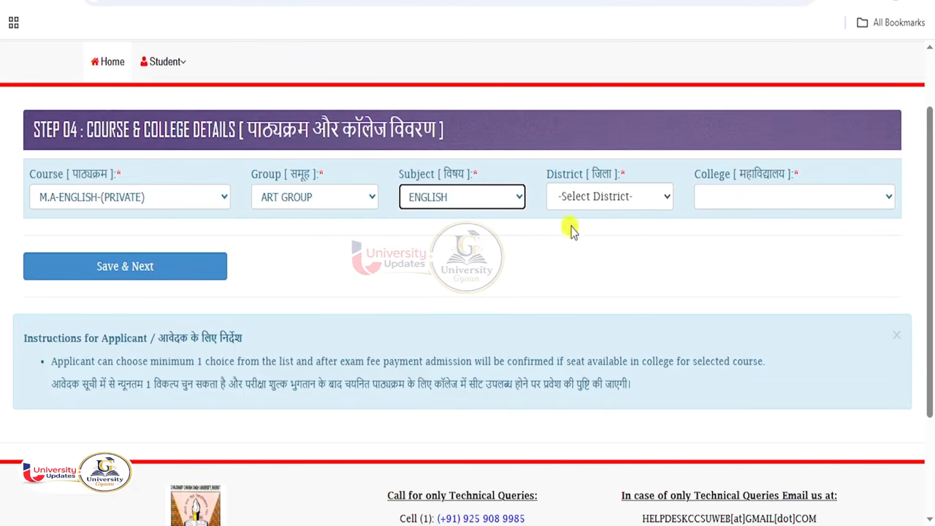
- Pick district HAPUR and college 0028-S.S.V. (P.G.) COLLEGE,HAPUR, then save
click(603, 199)
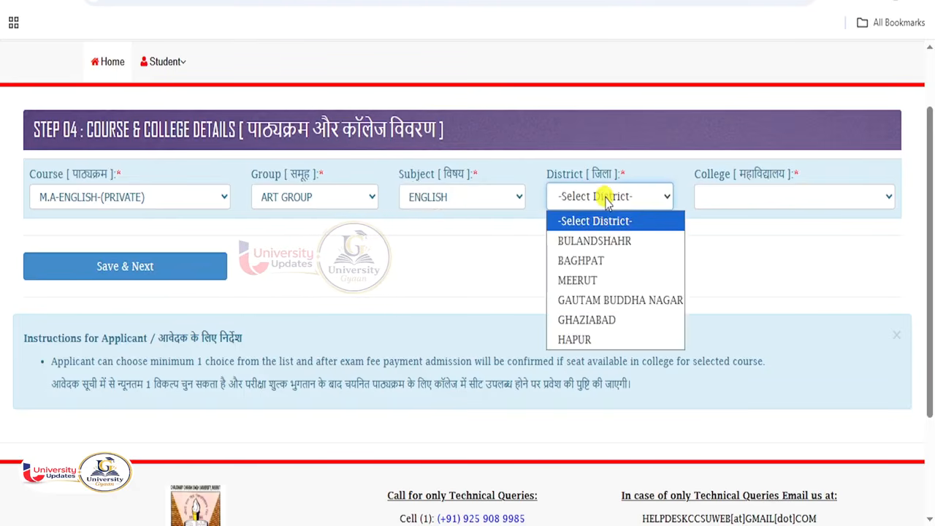
click(578, 340)
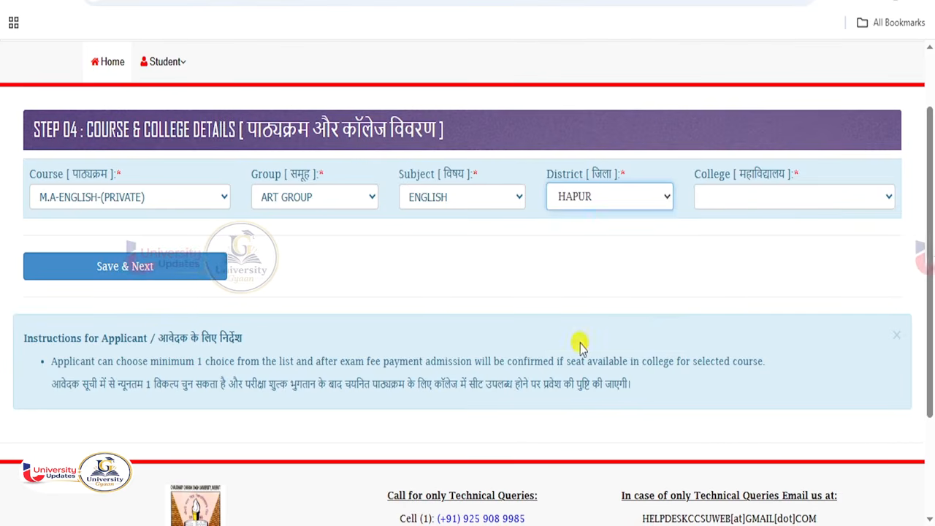
click(742, 206)
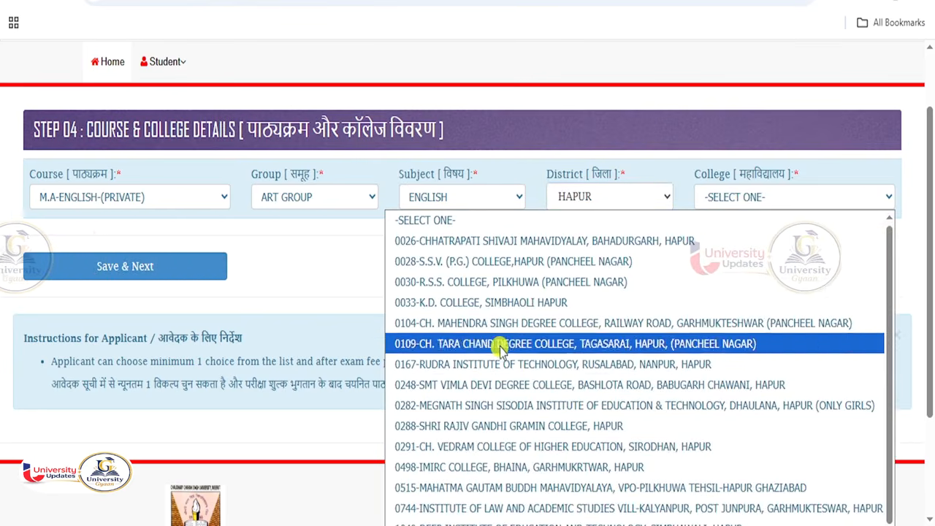
click(486, 263)
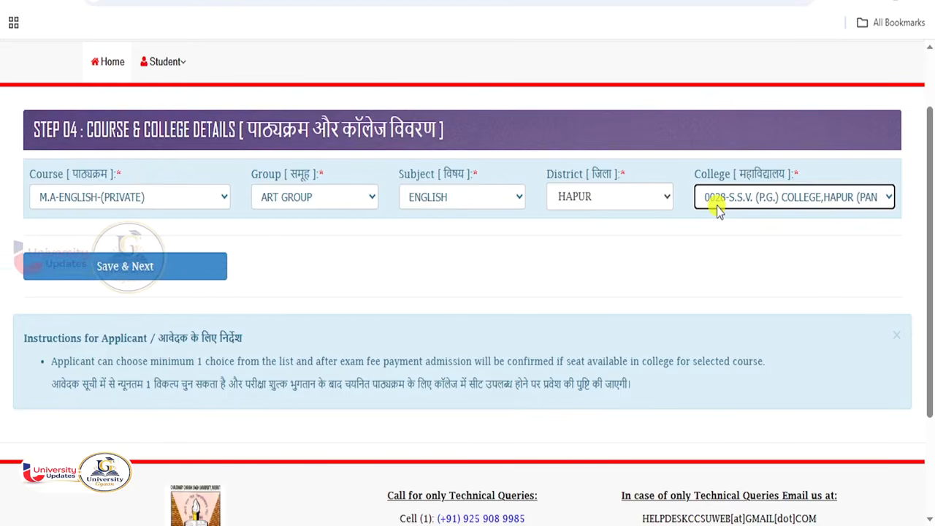
click(184, 270)
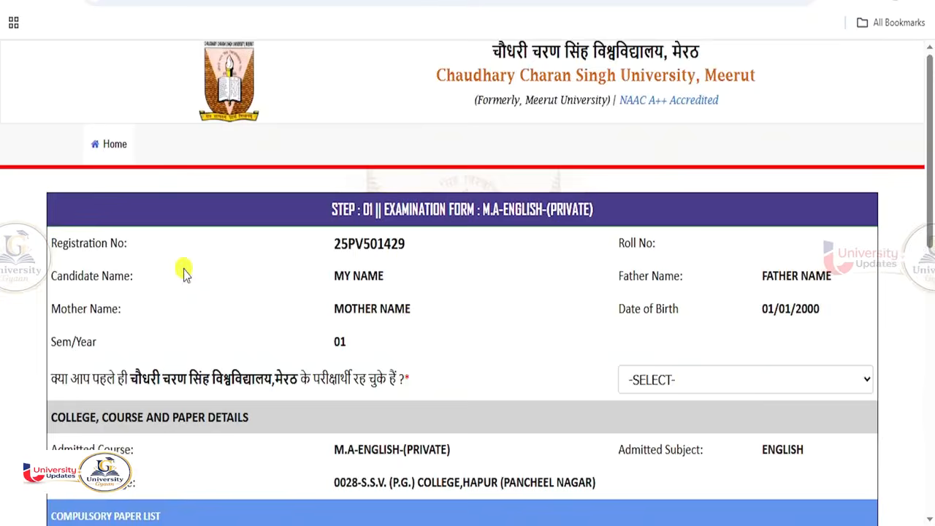
- Answer YES to having taken CCSU exams before and enter the old enrollment number
scroll(407, 317, down, 1)
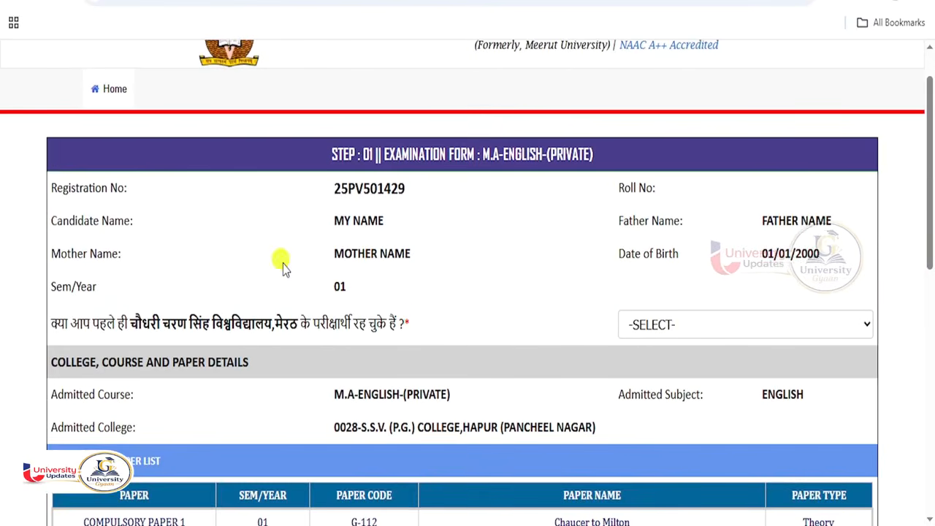
scroll(445, 266, down, 1)
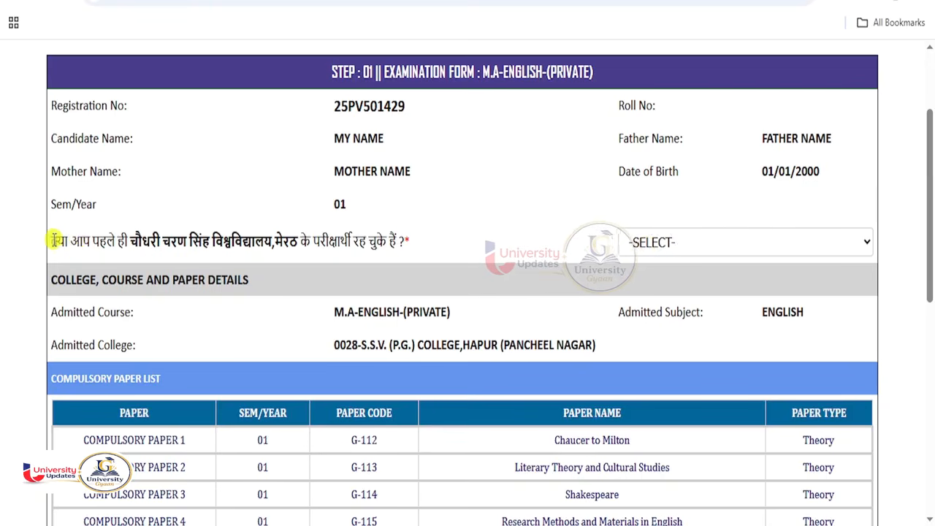
drag(56, 240, 331, 243)
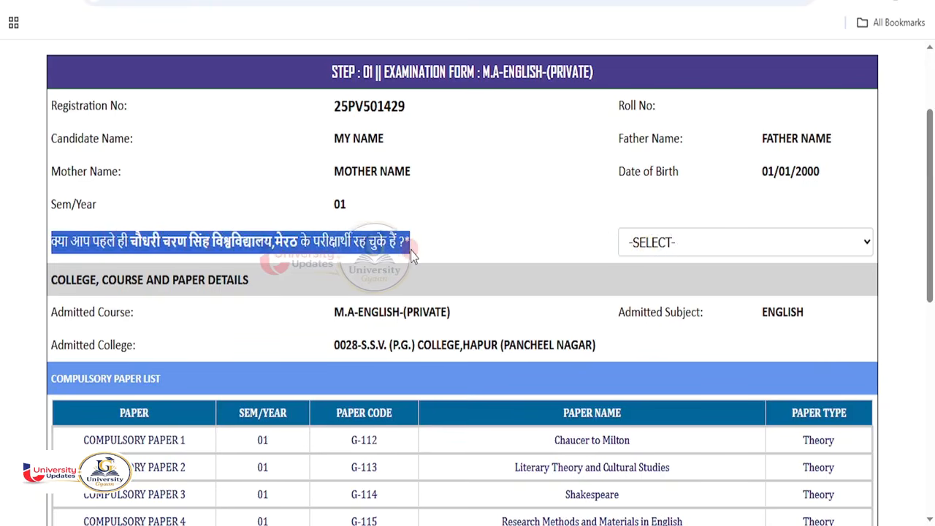
click(662, 247)
click(648, 295)
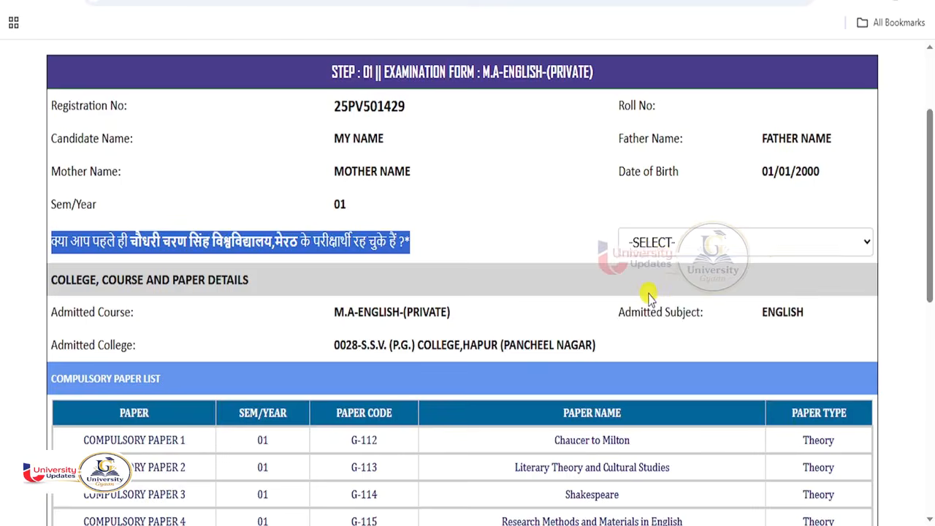
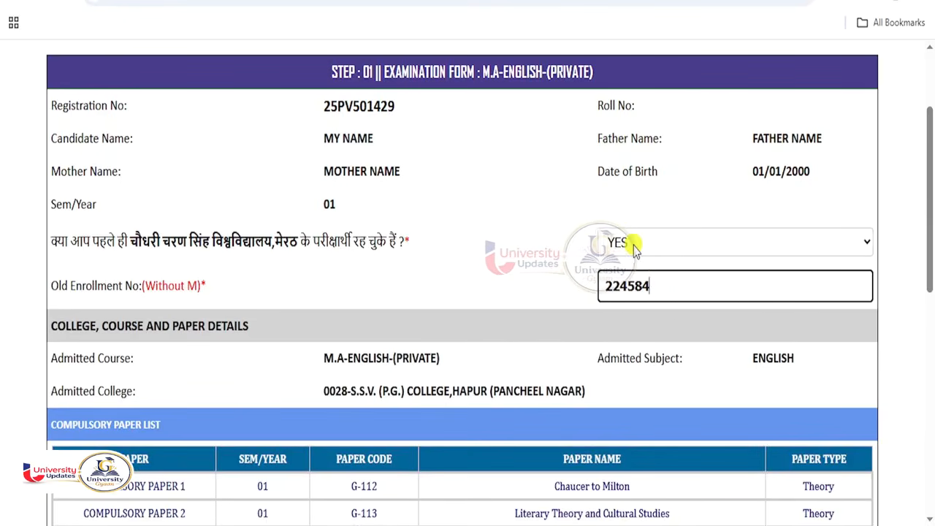
click(551, 250)
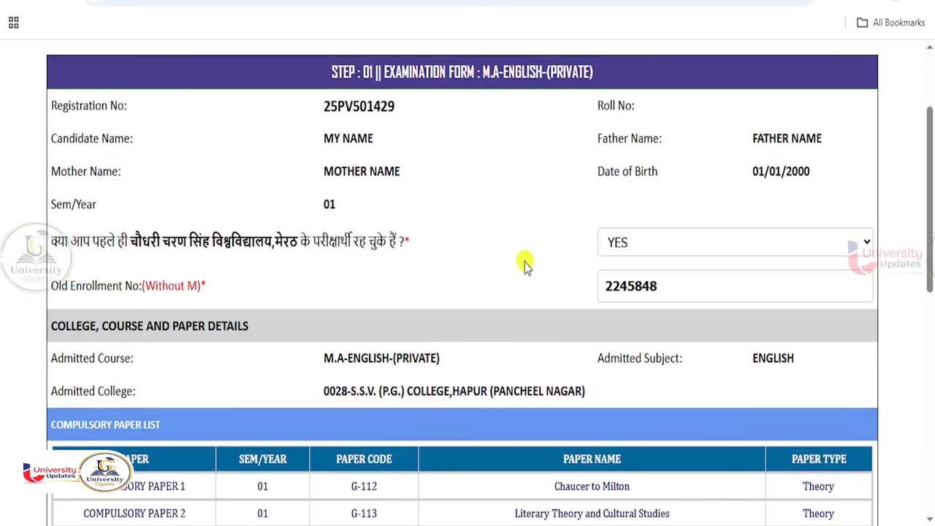
click(657, 243)
click(656, 252)
- Review the seven compulsory M.A.-English papers and submit the Step 01 form
scroll(525, 282, down, 3)
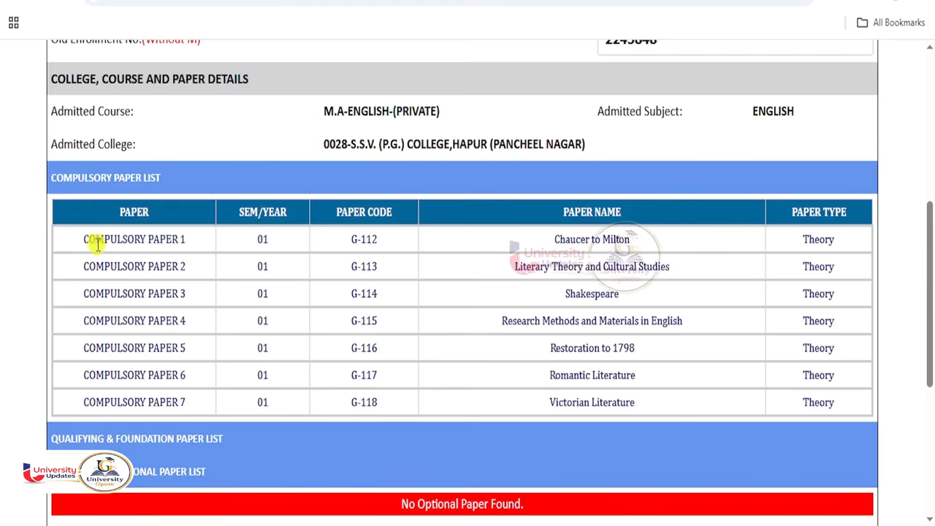
scroll(504, 379, down, 1)
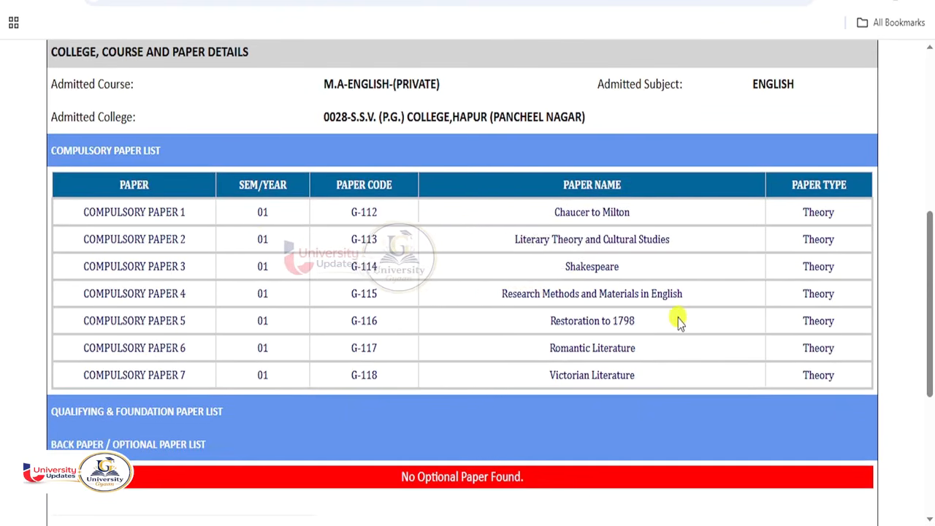
scroll(679, 317, down, 3)
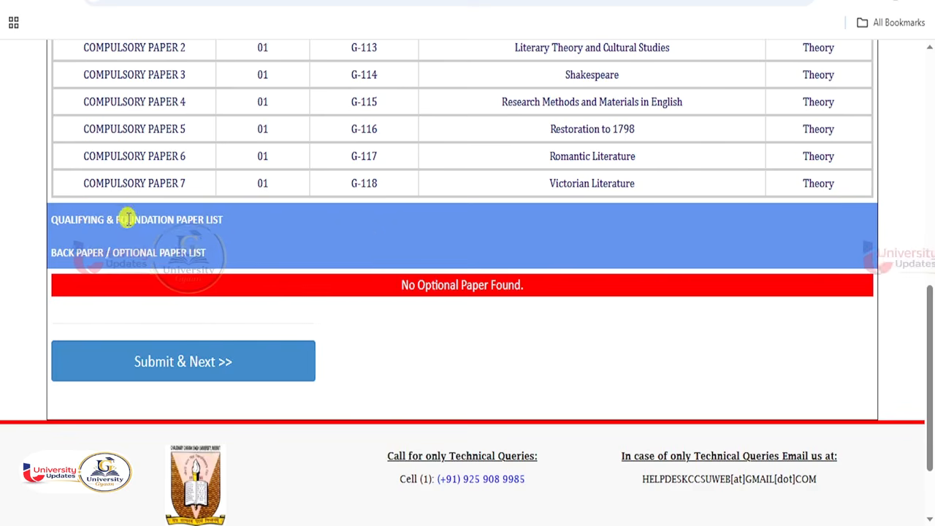
click(204, 369)
- Select dummy photo.jpg from Downloads and upload it as the photo
drag(160, 214, 263, 223)
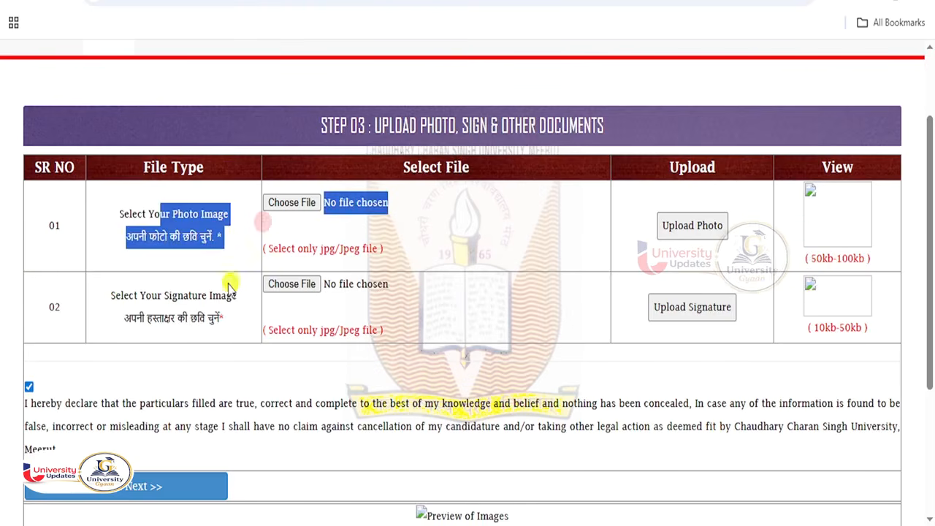
drag(184, 295, 277, 299)
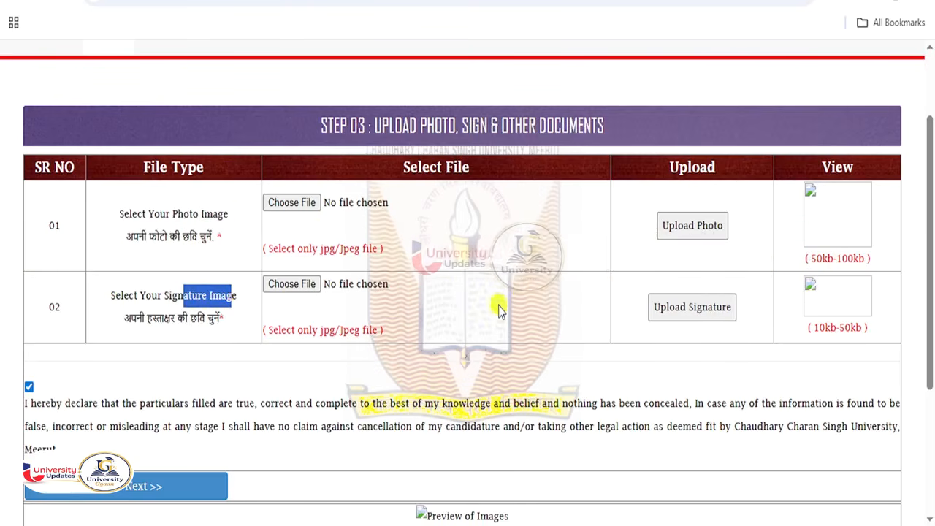
drag(813, 327, 851, 327)
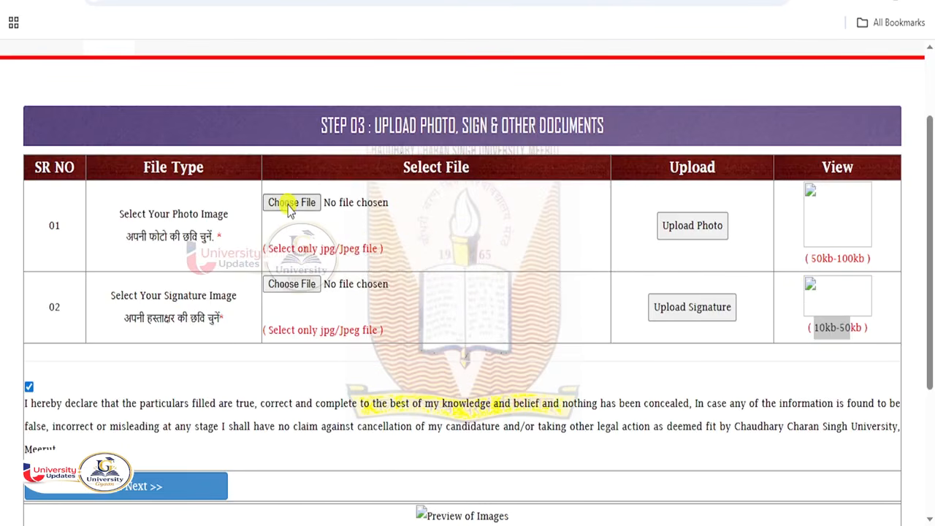
click(290, 204)
click(62, 116)
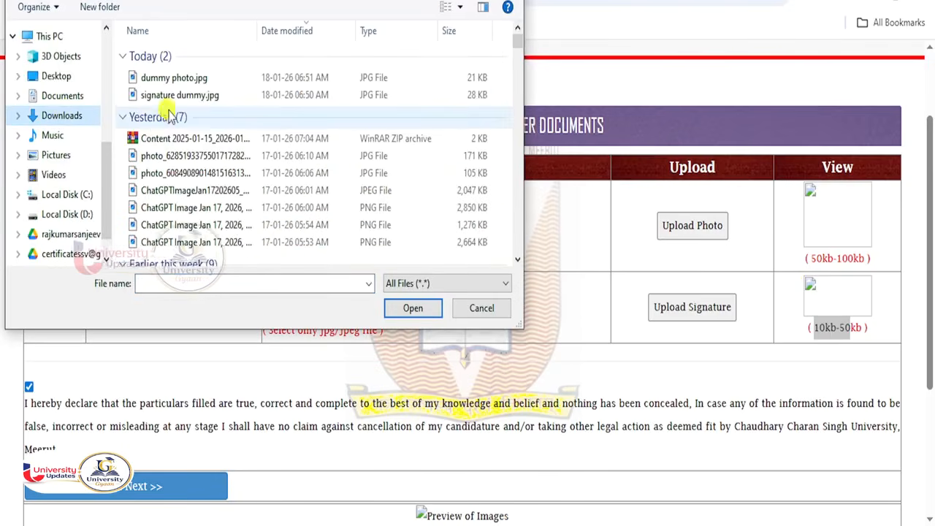
click(234, 78)
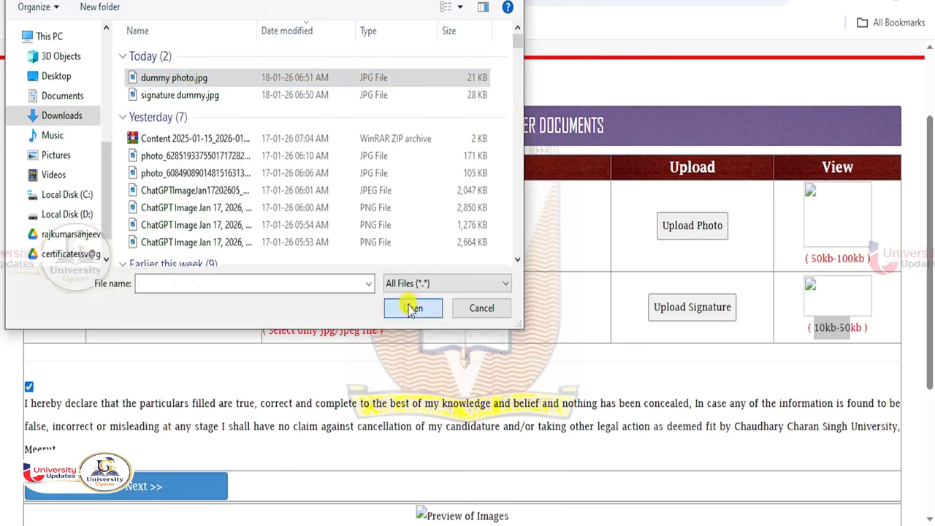
click(413, 308)
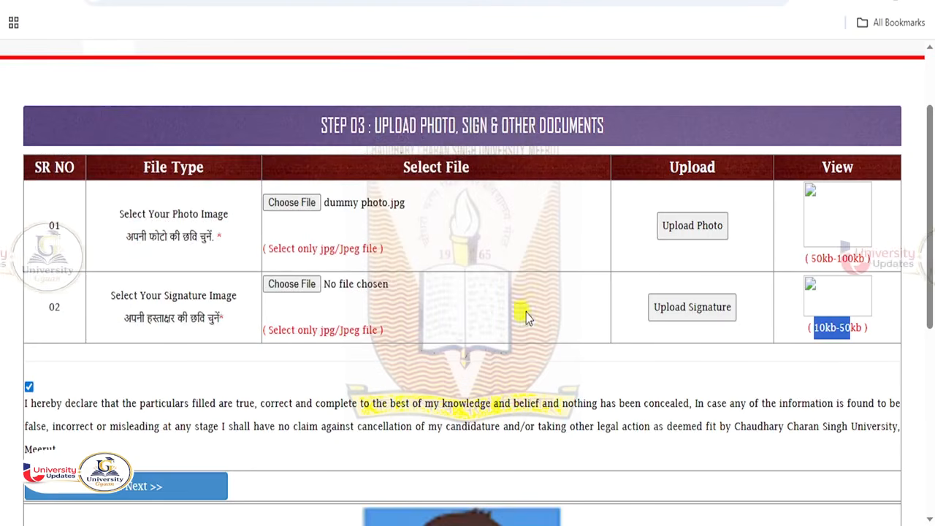
click(697, 232)
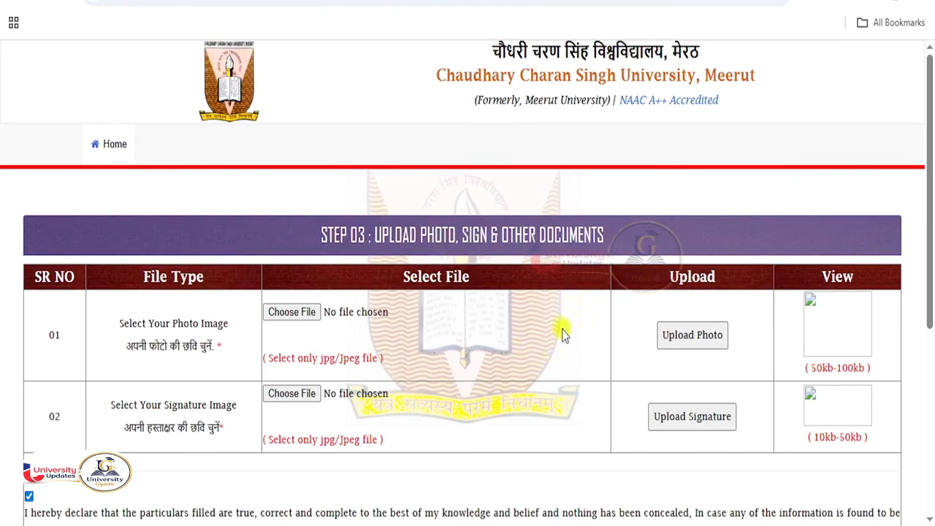
- Reopen the photo file chooser and select dummy photo.jpg again
click(355, 325)
click(480, 309)
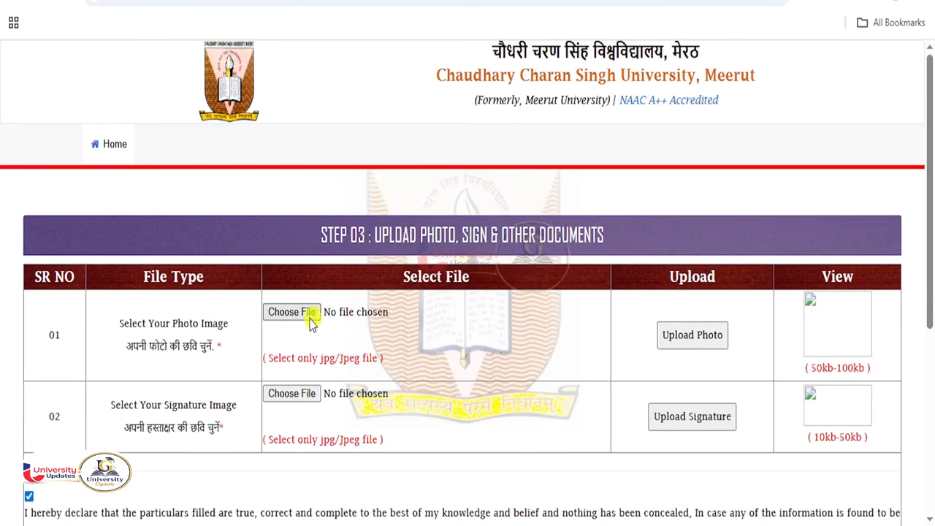
click(279, 316)
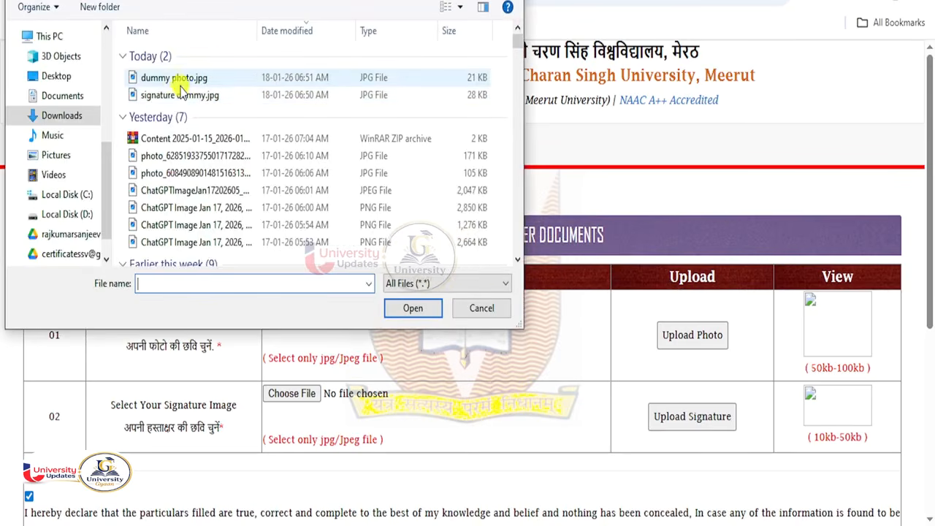
click(176, 78)
- Edit dummy photo.jpg in Paint, resizing to 300% then 80% (948 × 852 px)
right_click(174, 78)
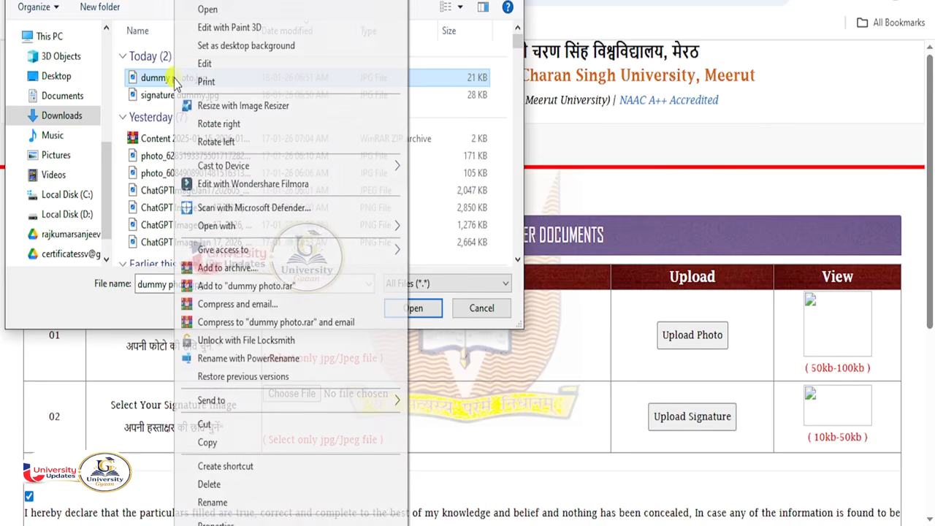
click(209, 64)
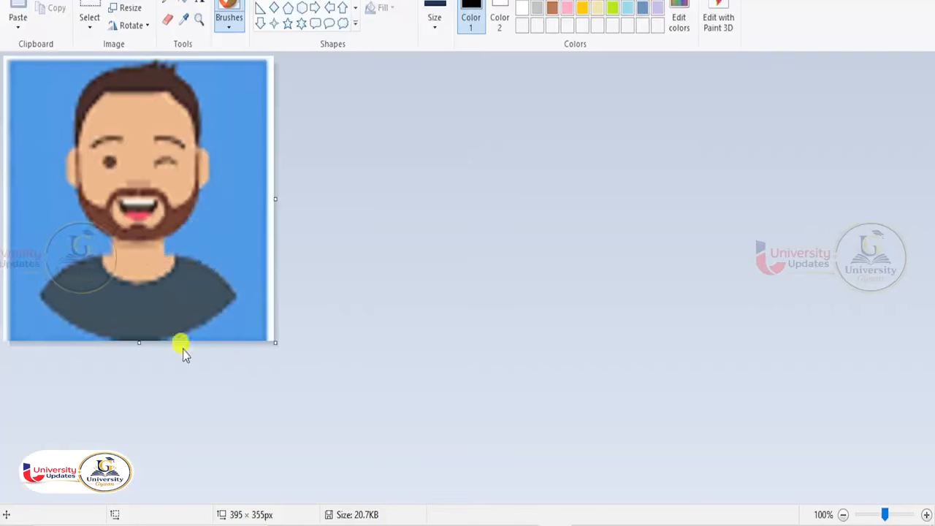
click(130, 9)
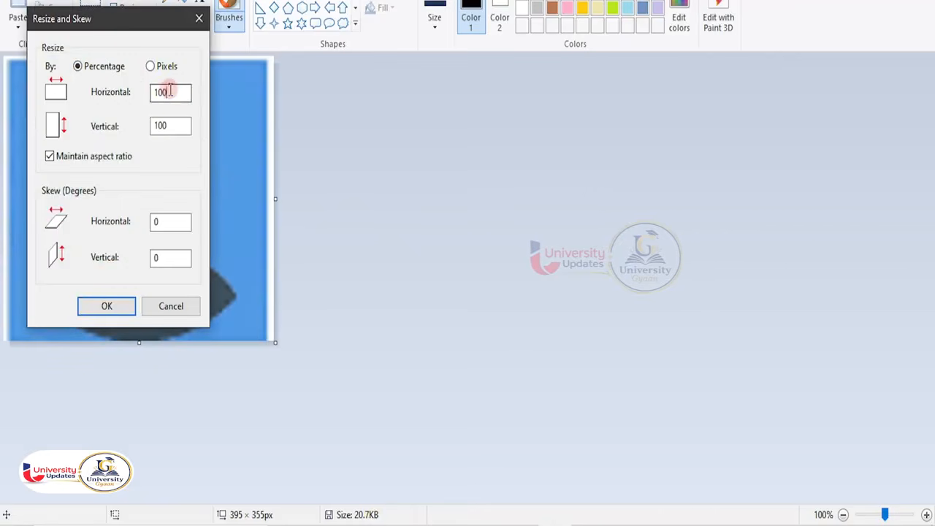
drag(168, 91, 137, 103)
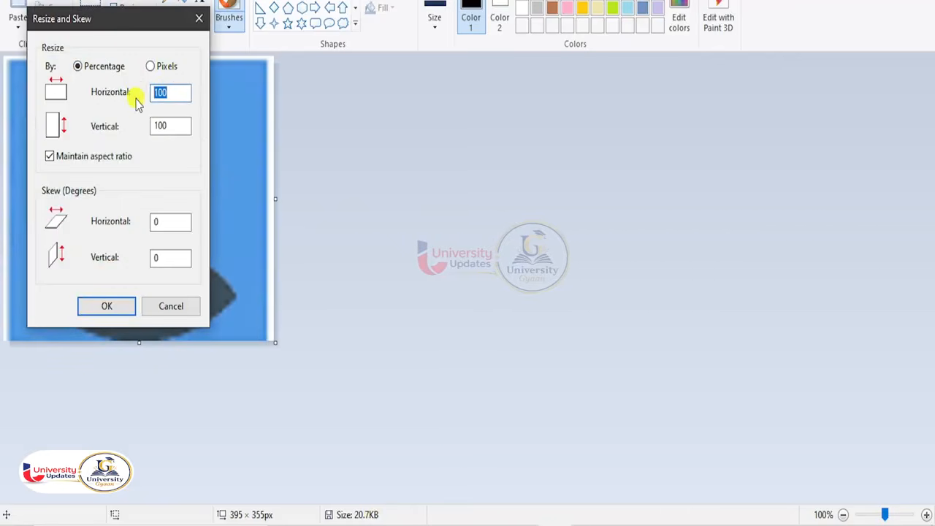
text(300)
key(Return)
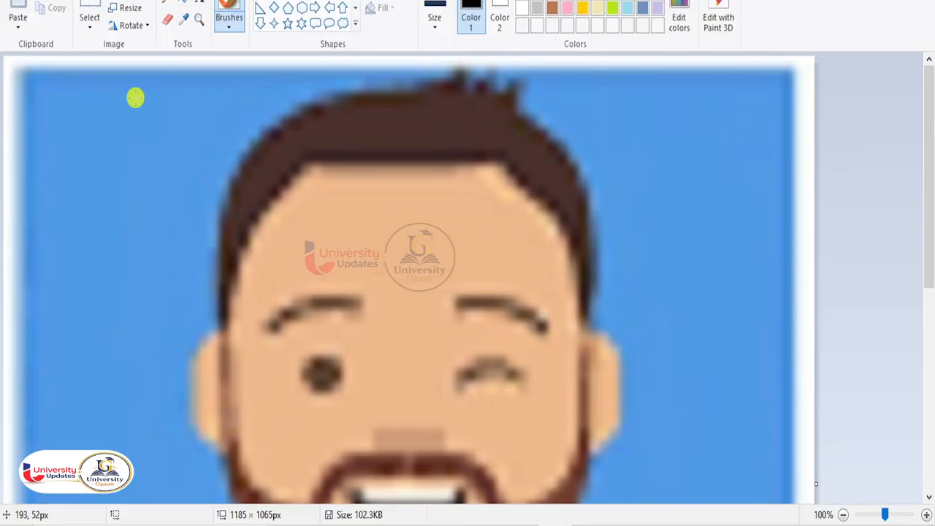
scroll(226, 211, down, 3)
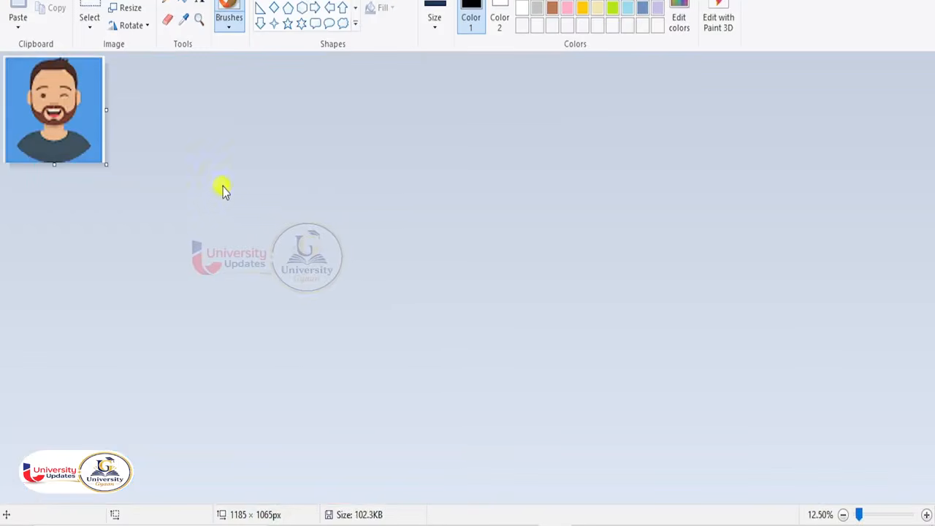
click(130, 9)
drag(182, 92, 145, 97)
text(80)
key(Return)
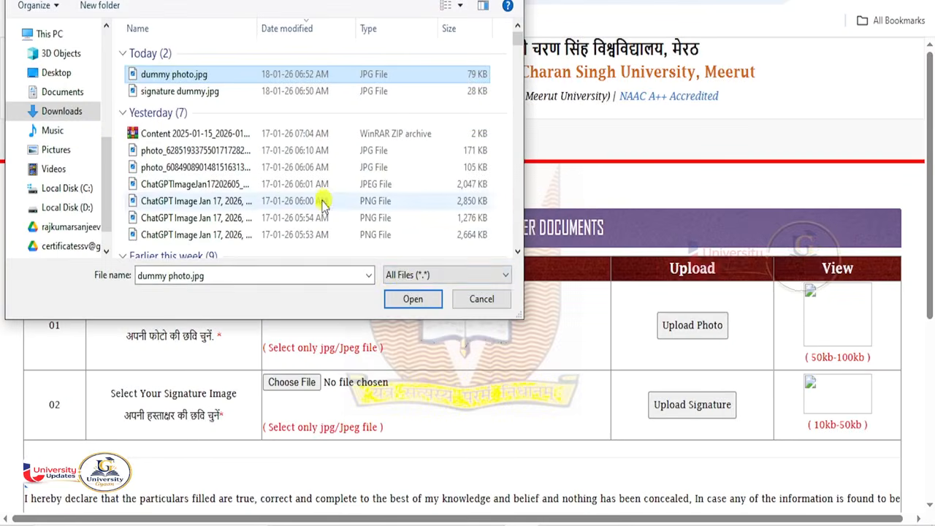
- Upload the resized dummy photo.jpg as photo and signature dummy.jpg as signature
click(415, 299)
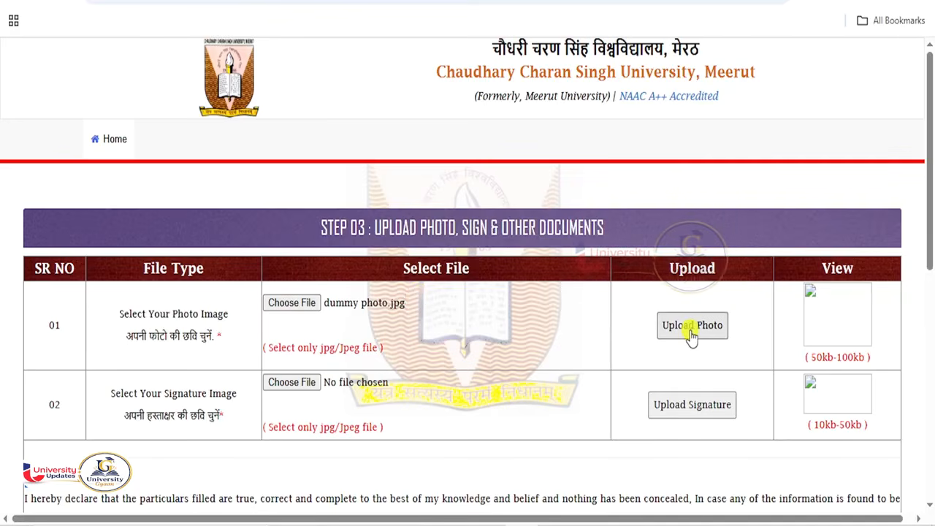
click(691, 333)
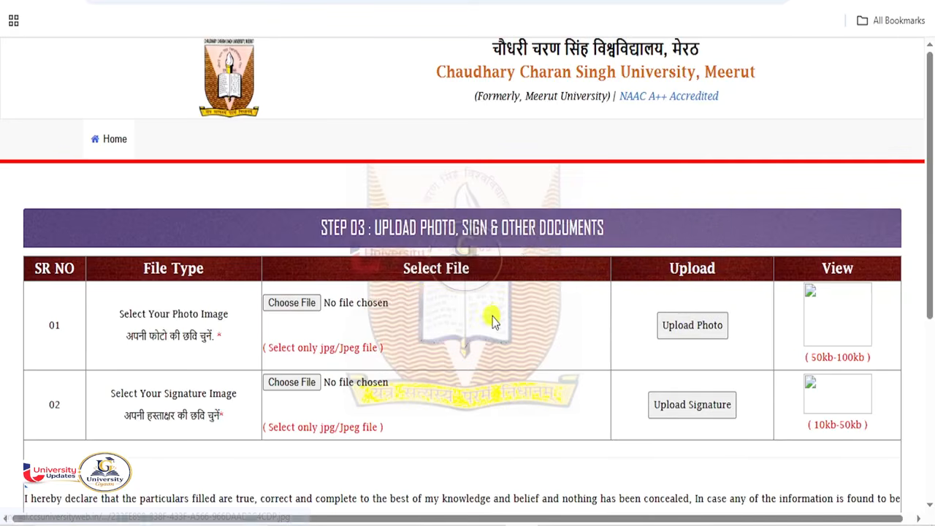
scroll(497, 333, down, 1)
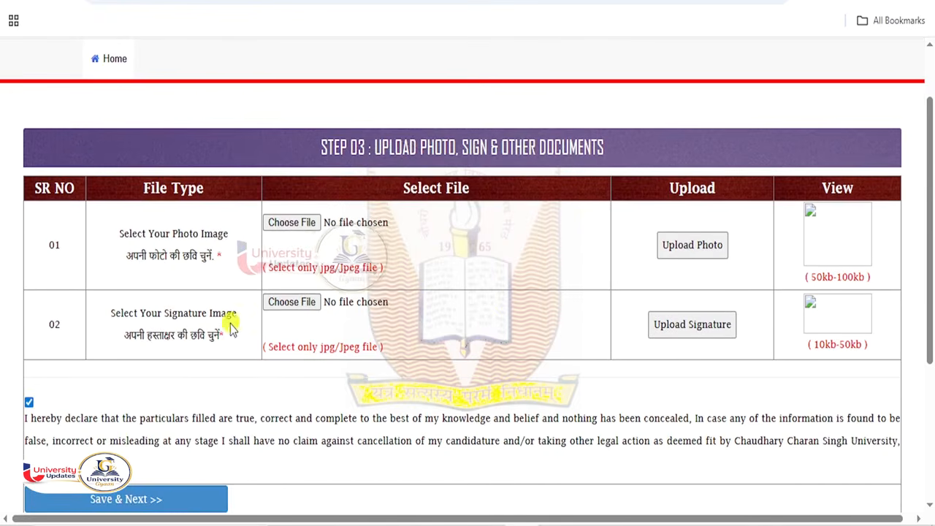
click(296, 305)
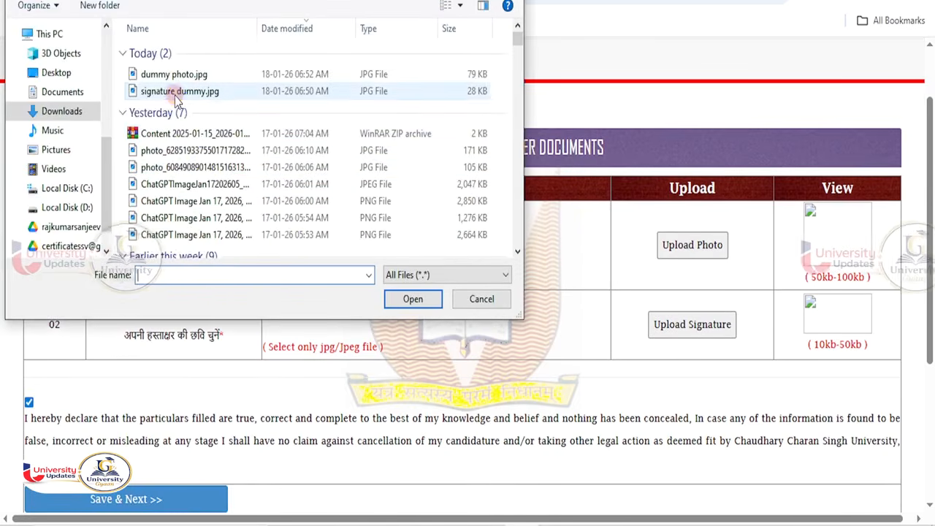
click(442, 94)
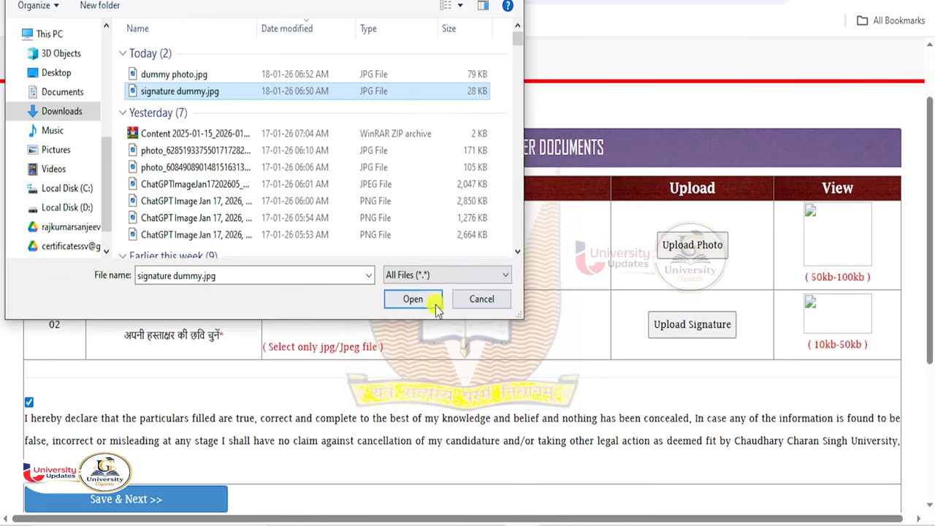
click(413, 299)
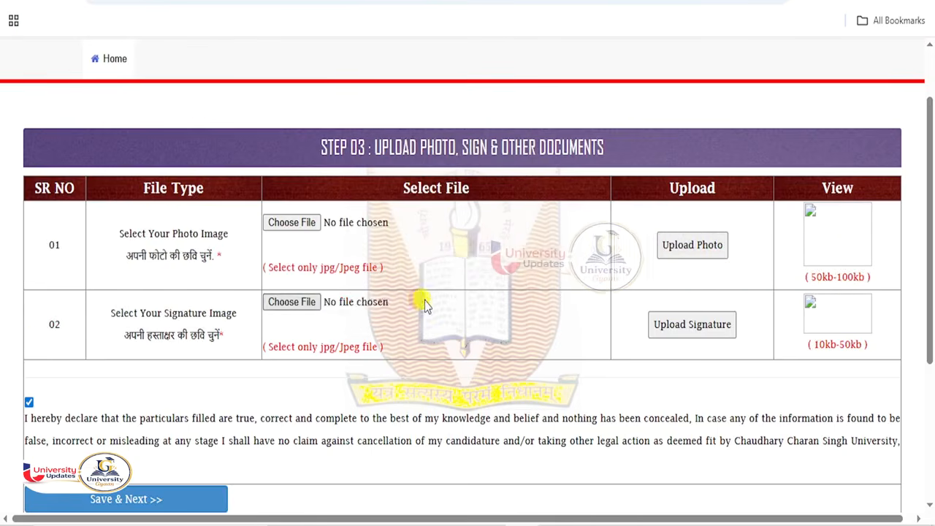
click(697, 326)
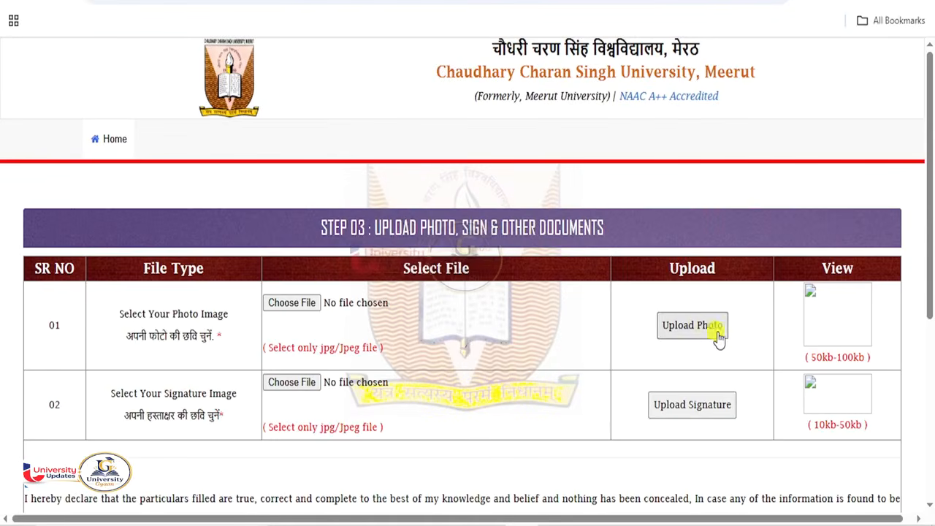
- Accept the declaration and save to reach the 2780 + bank charges fee page
scroll(734, 350, down, 3)
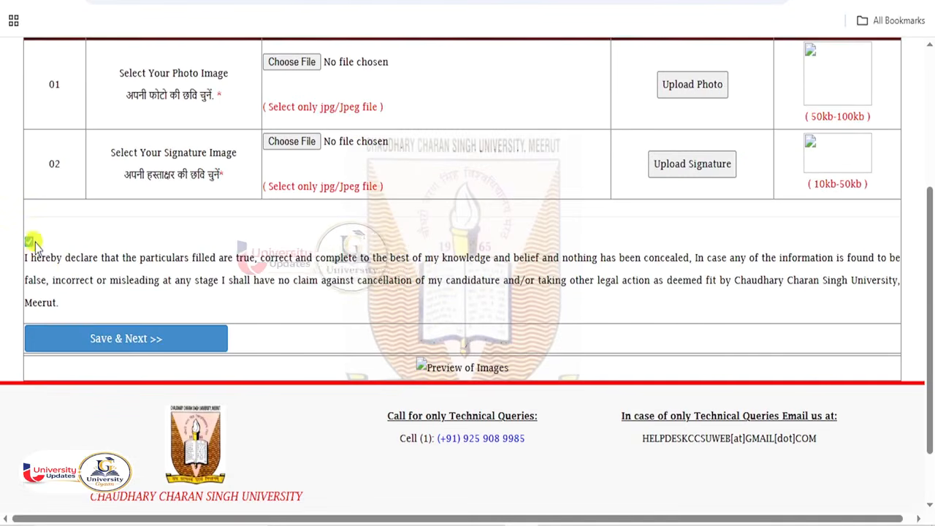
click(30, 241)
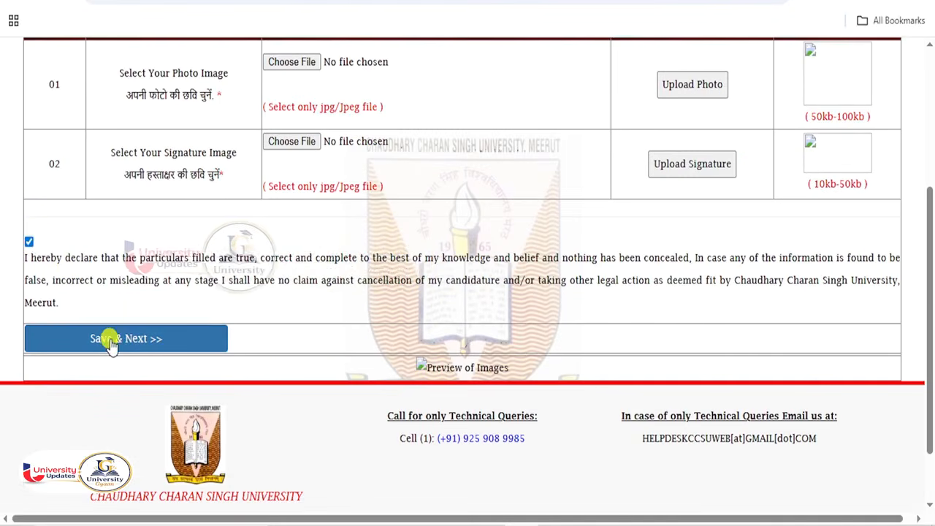
click(110, 340)
scroll(424, 354, down, 1)
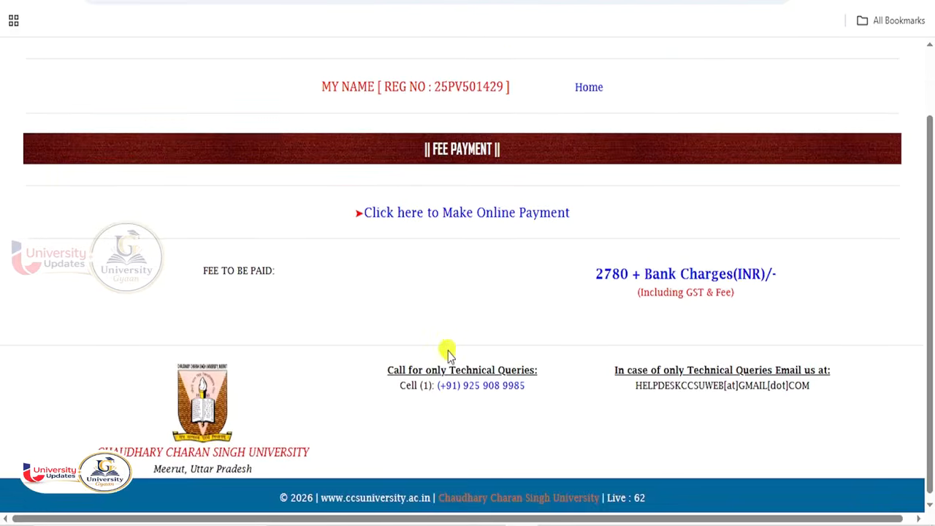
- Launch online payment, reaching the HDFC Bank page billing ₹1090.00 for FO CCS MISC FEE
scroll(474, 349, up, 1)
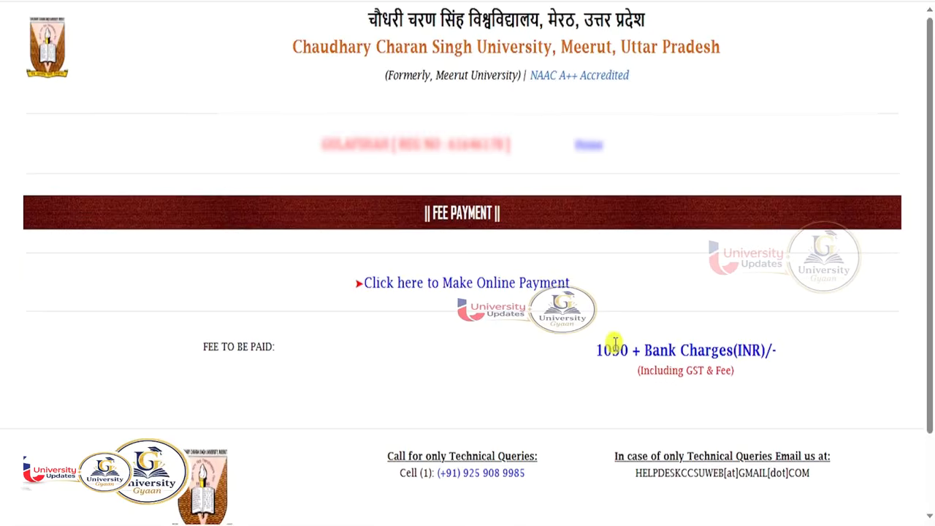
click(495, 285)
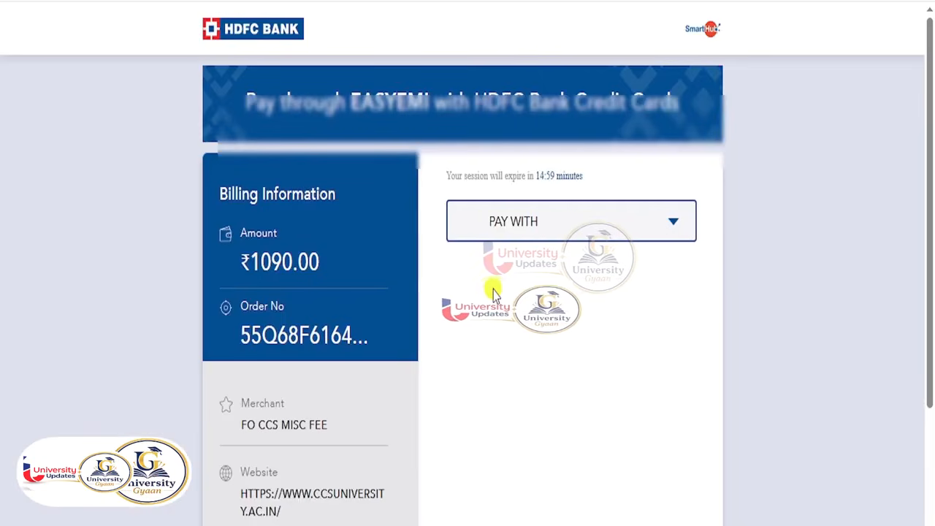
- Pay the ₹1090.00 fee by UPI through Any UPI ID, verify the ID, and proceed to authorization
click(562, 233)
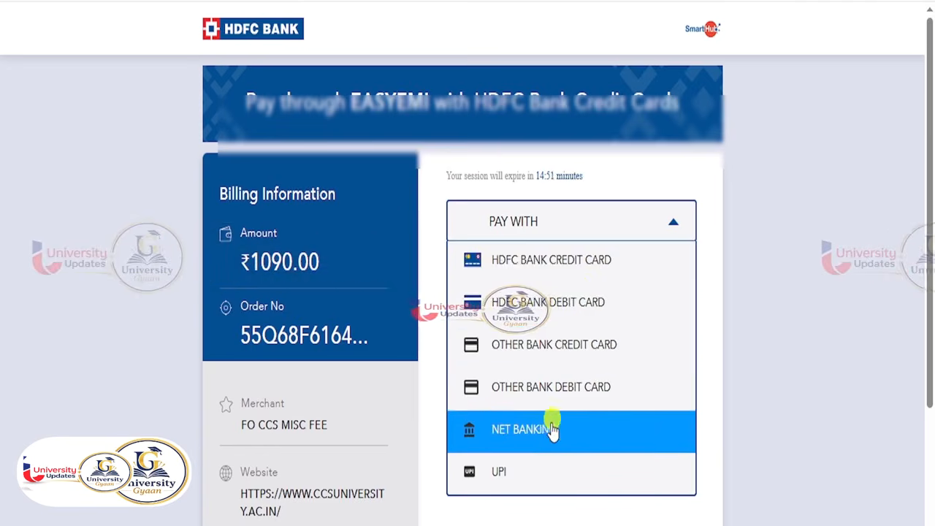
click(543, 461)
scroll(628, 382, down, 3)
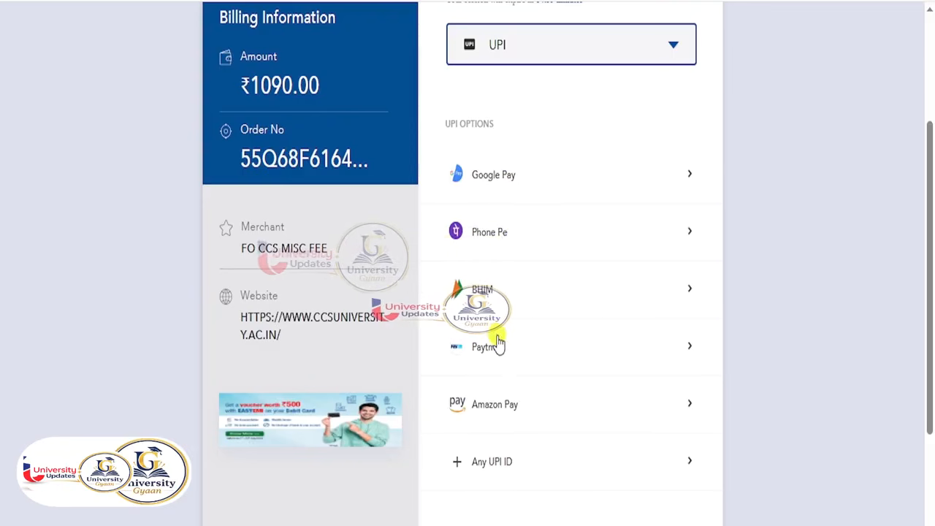
scroll(497, 342, down, 2)
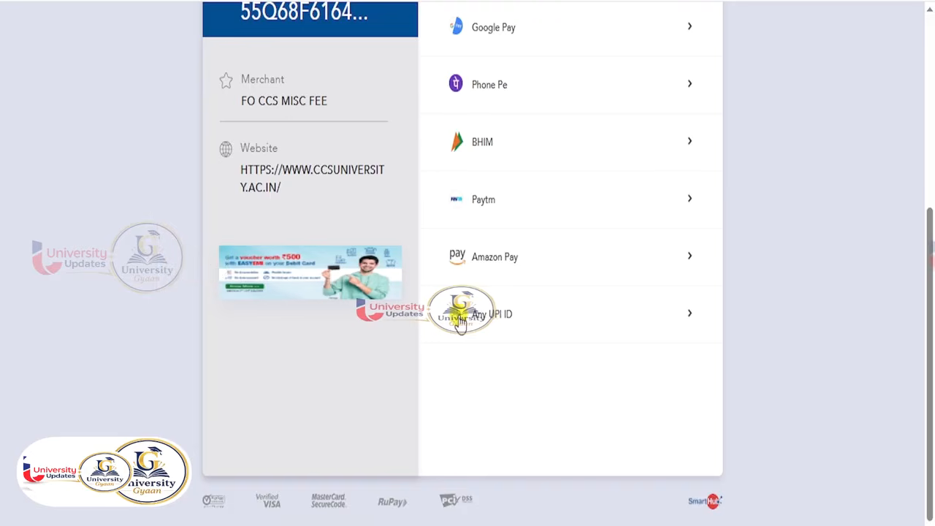
click(460, 324)
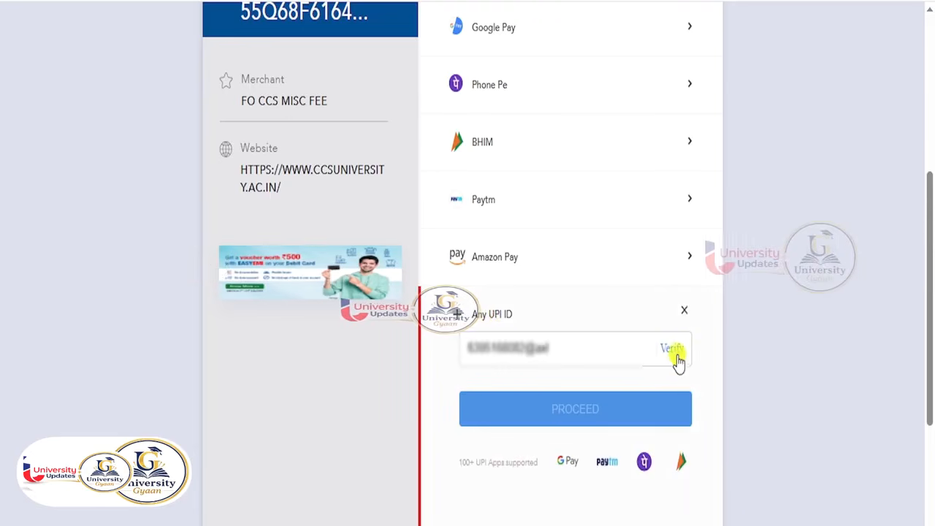
click(673, 350)
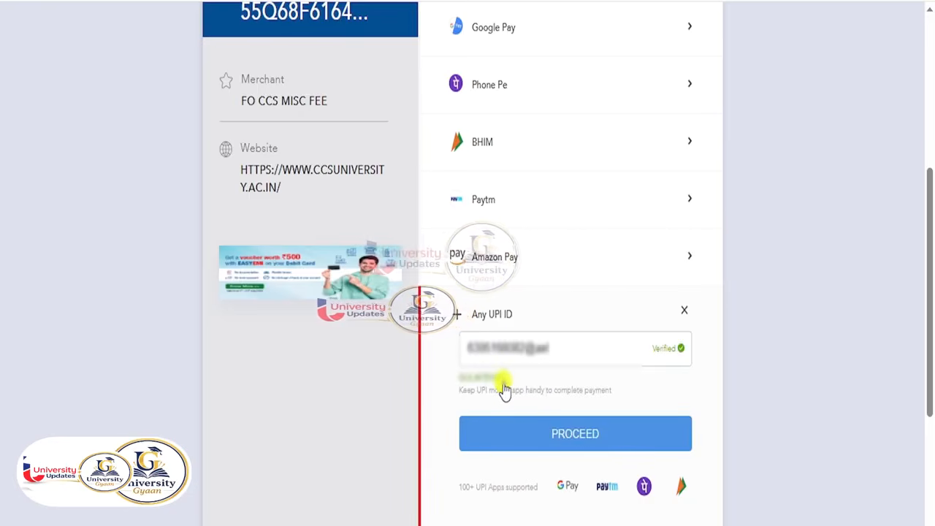
click(548, 438)
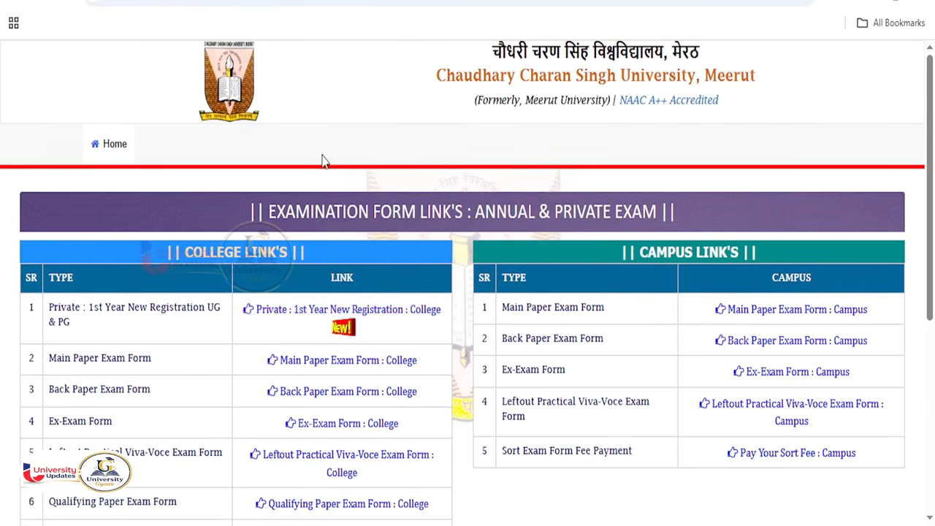
- Log in through Private : Already Registered Student : College, entering the captcha code shown
click(320, 312)
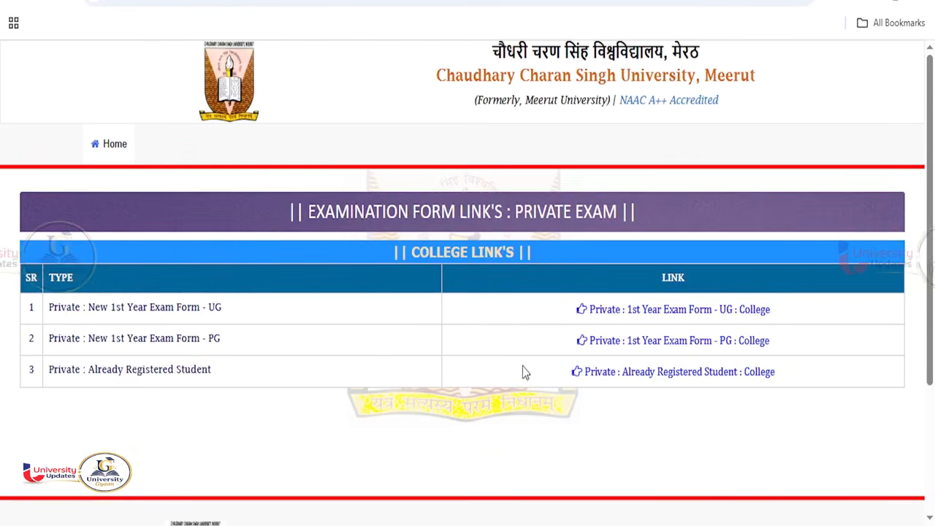
click(672, 374)
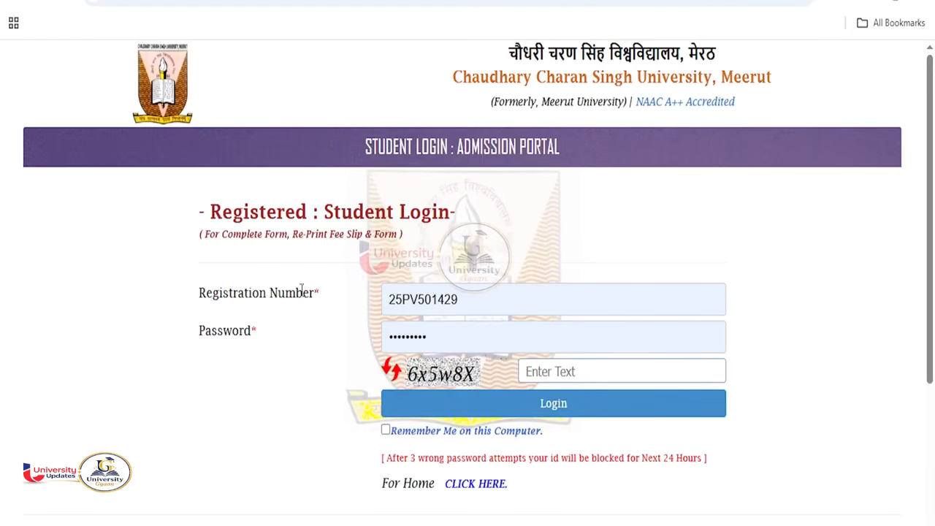
drag(202, 295, 312, 300)
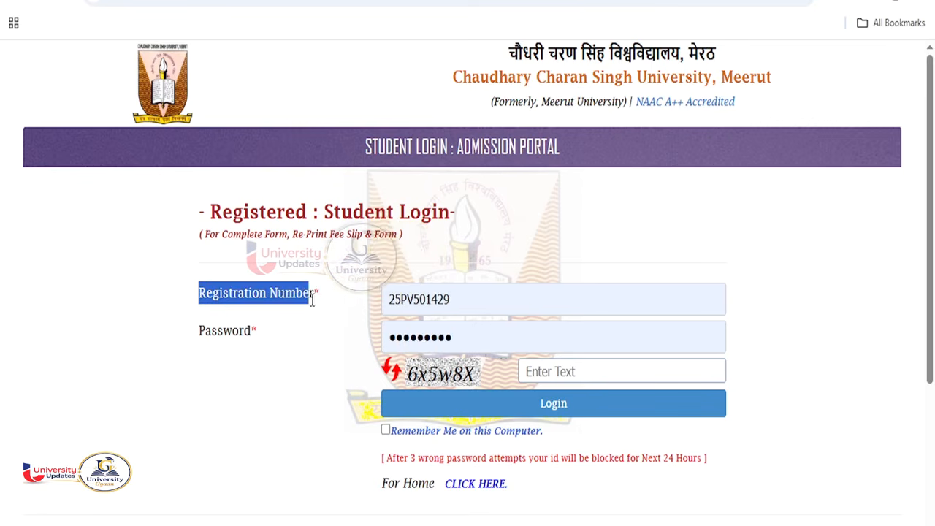
drag(223, 326, 239, 330)
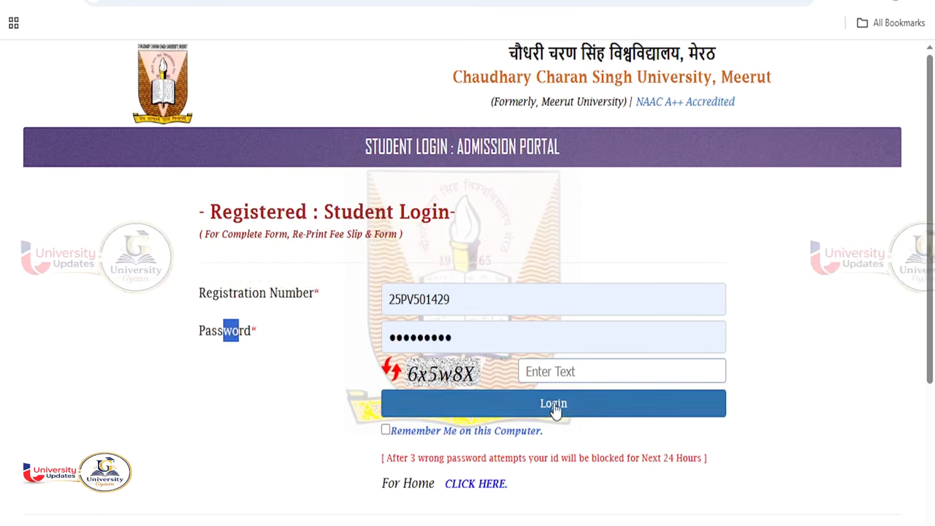
click(584, 370)
text(6x5w8X)
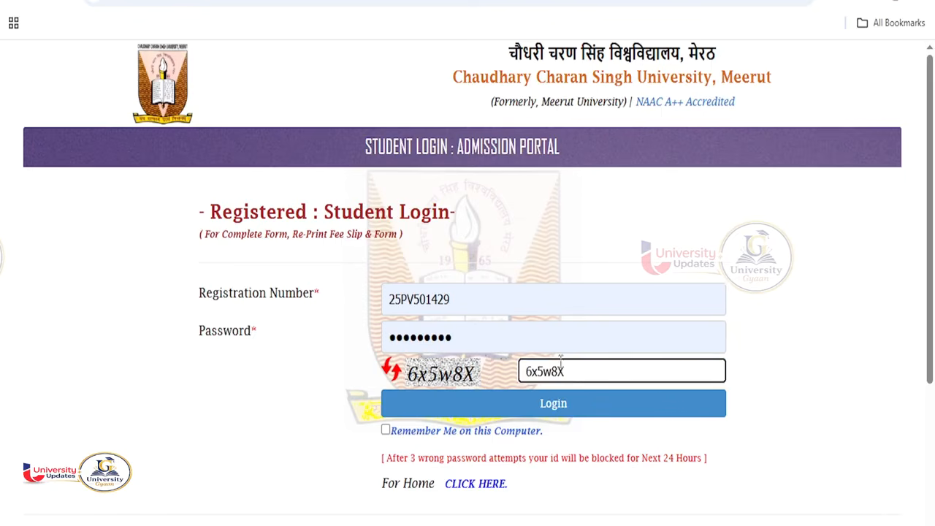
click(551, 403)
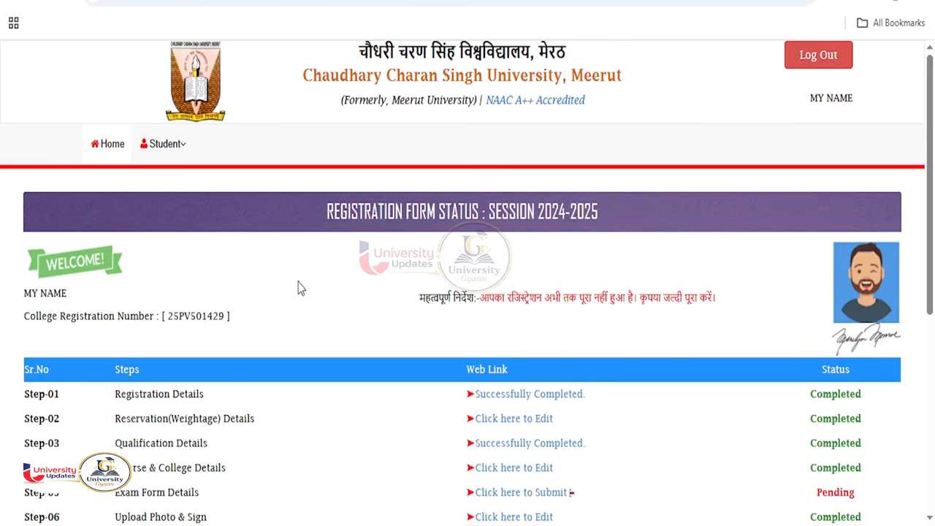
scroll(441, 291, down, 1)
drag(479, 272, 689, 271)
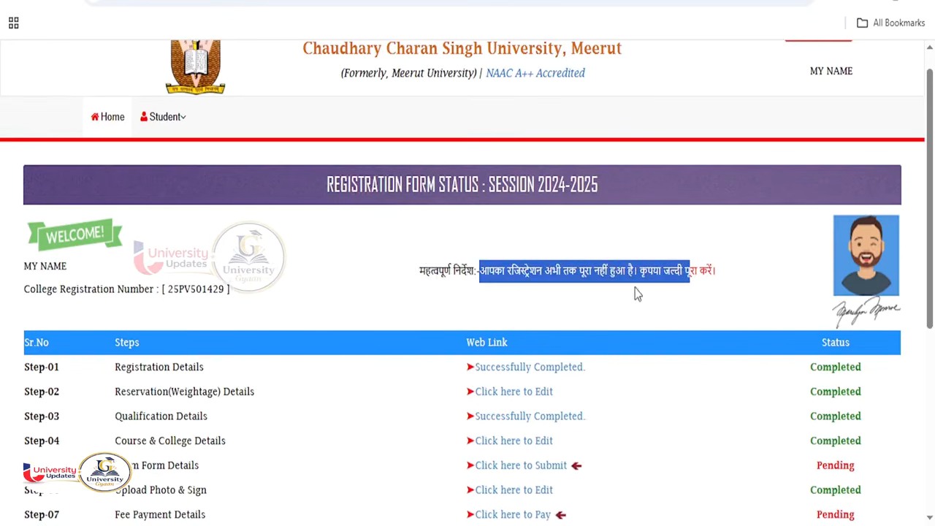
scroll(563, 358, down, 2)
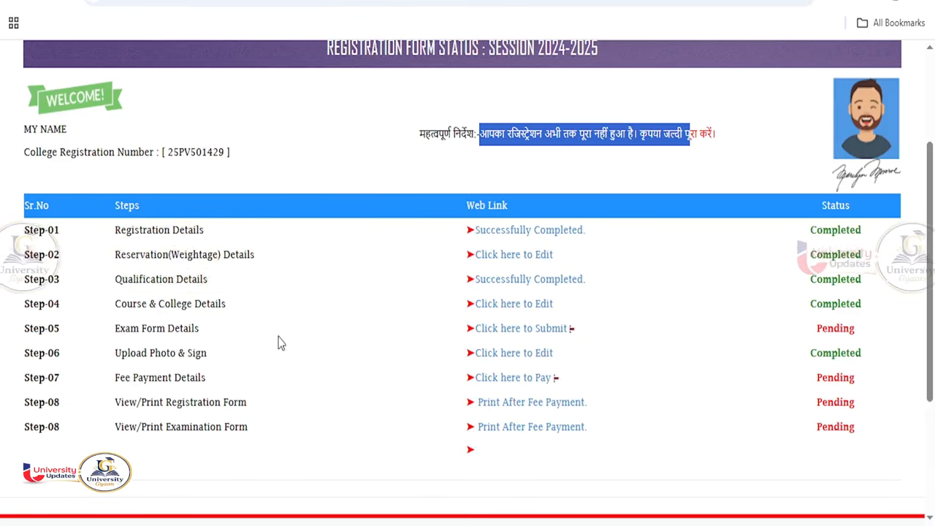
drag(855, 329, 828, 329)
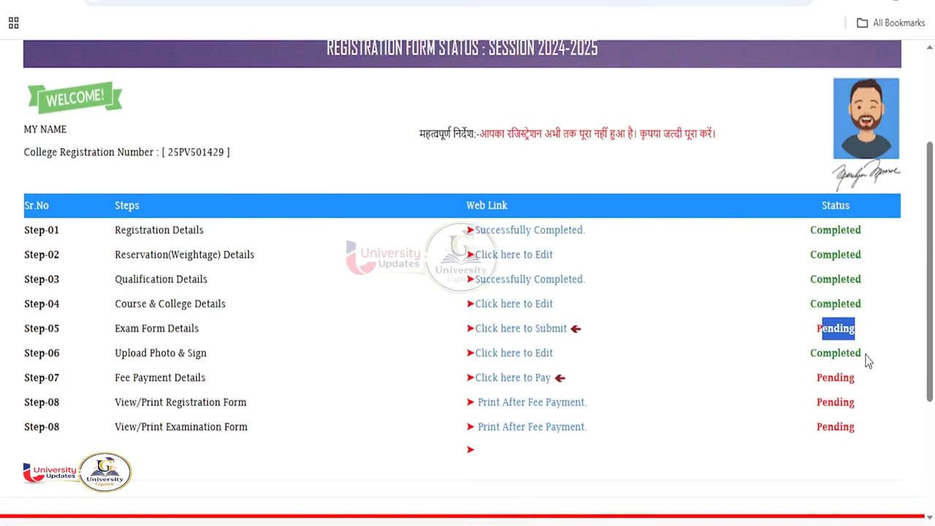
drag(865, 354, 827, 354)
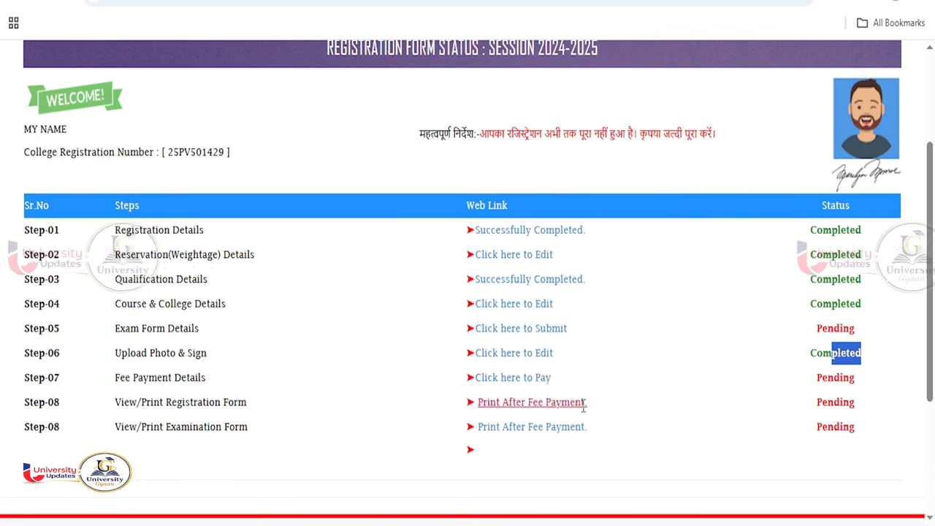
drag(198, 428, 251, 432)
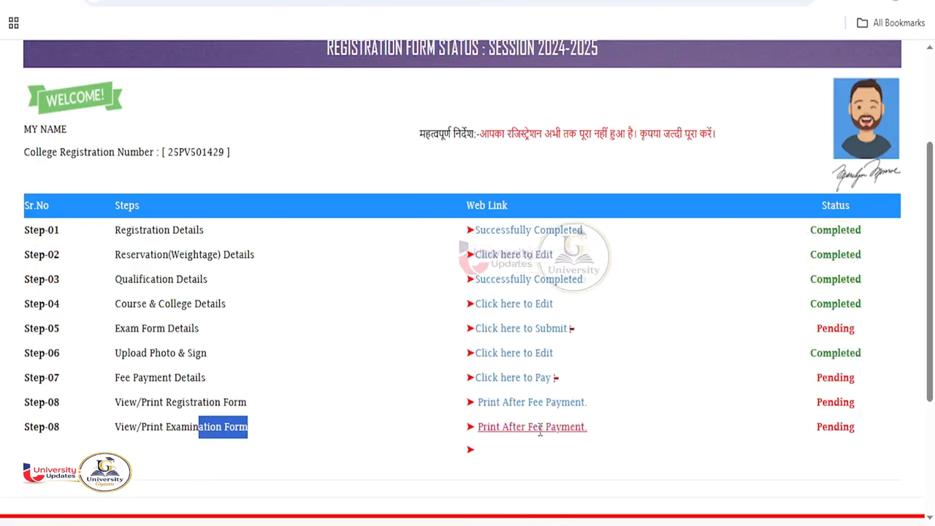
scroll(540, 431, up, 3)
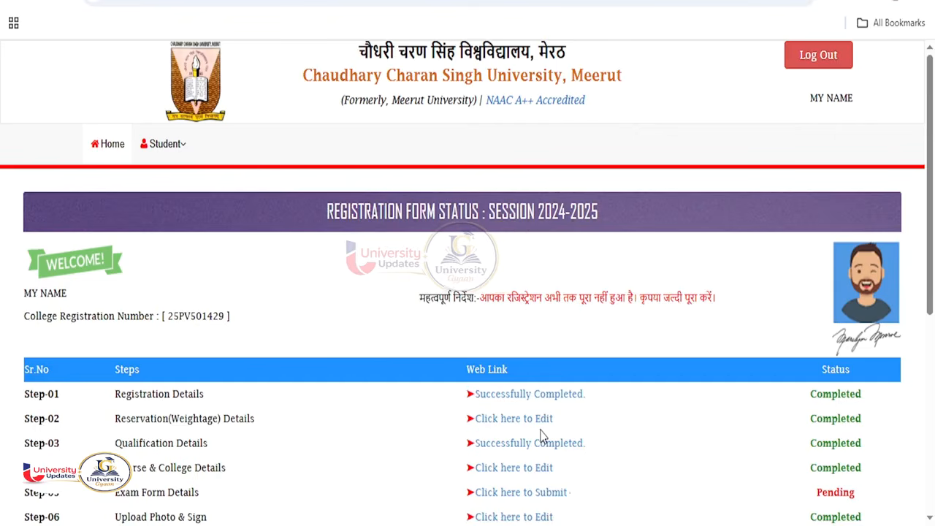